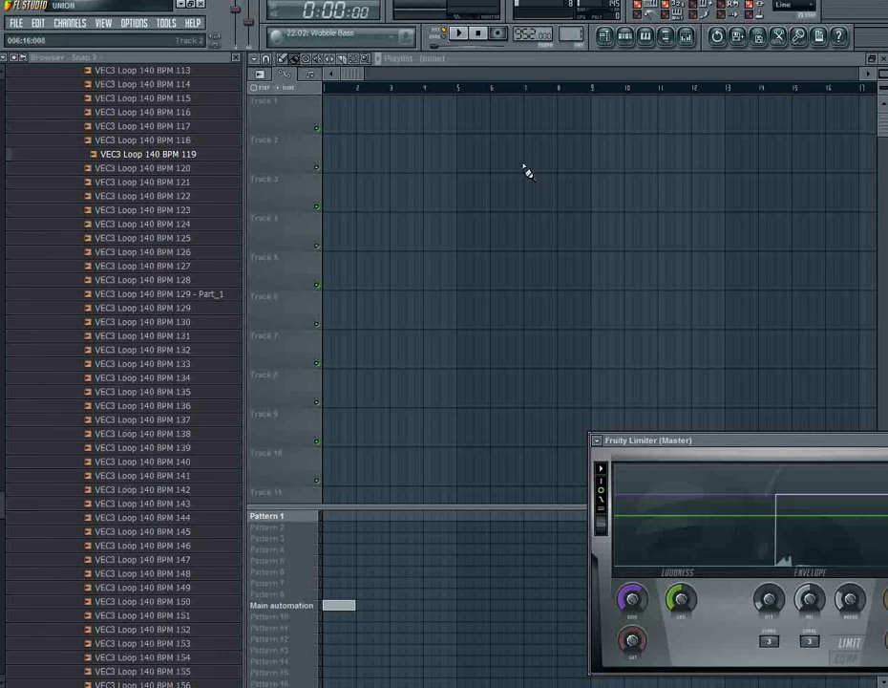
# Set the project tempo to 170 BPM.
pyautogui.rightClick(525, 38)
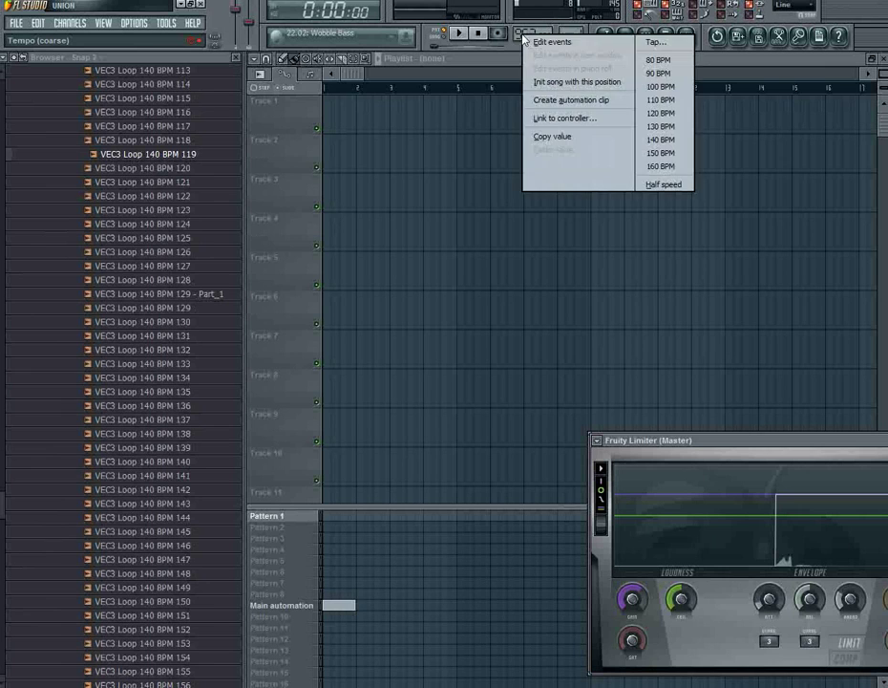
pyautogui.moveTo(523, 39); pyautogui.dragTo(523, 53)
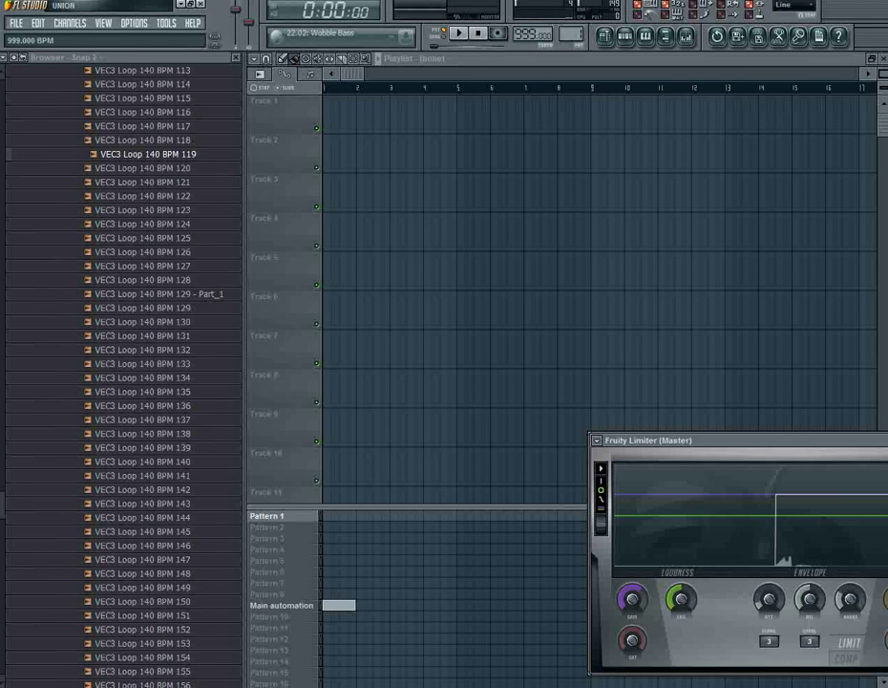
pyautogui.rightClick(524, 38)
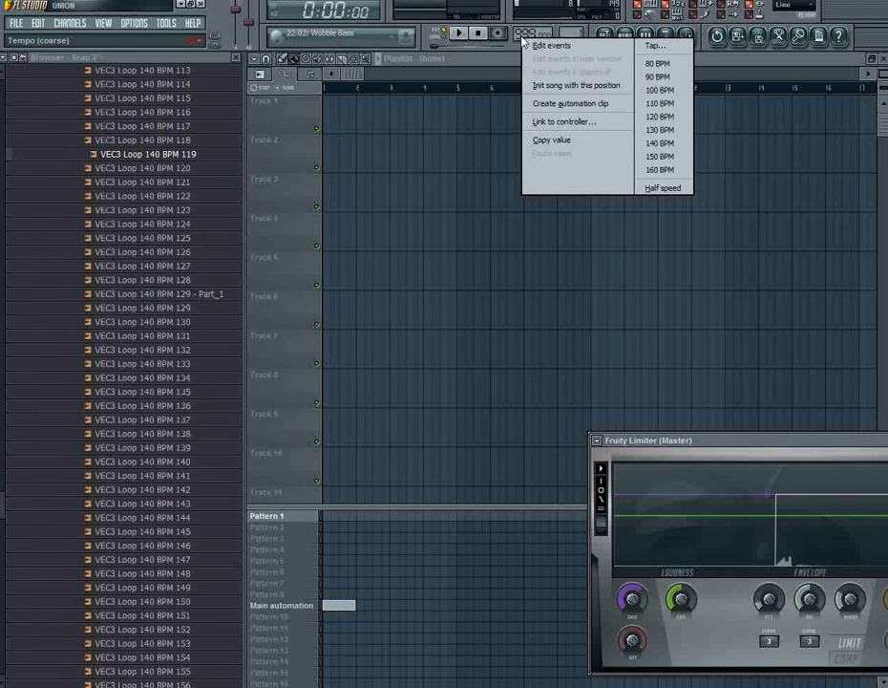
pyautogui.click(659, 170)
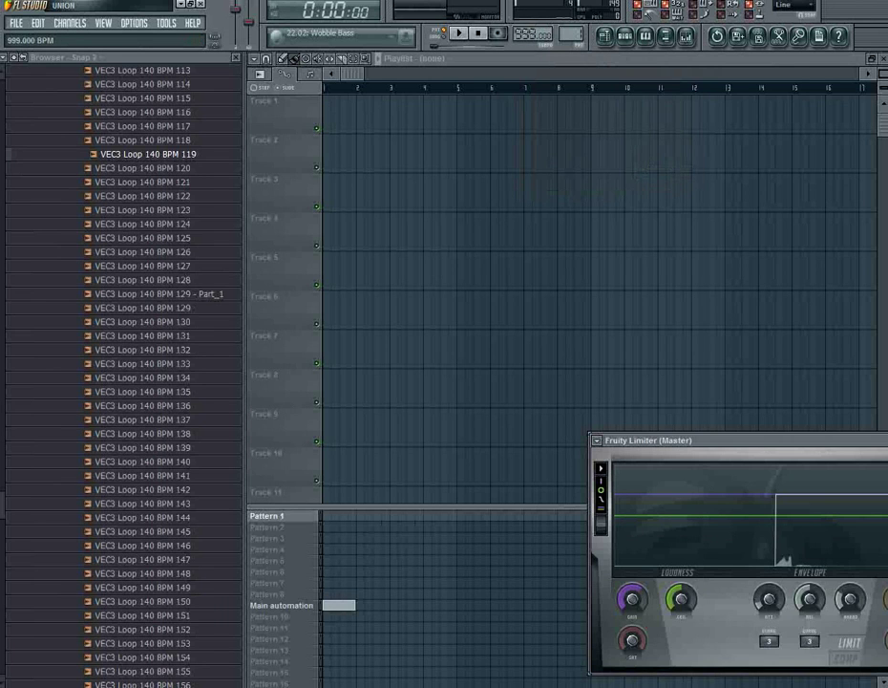
pyautogui.rightClick(528, 36)
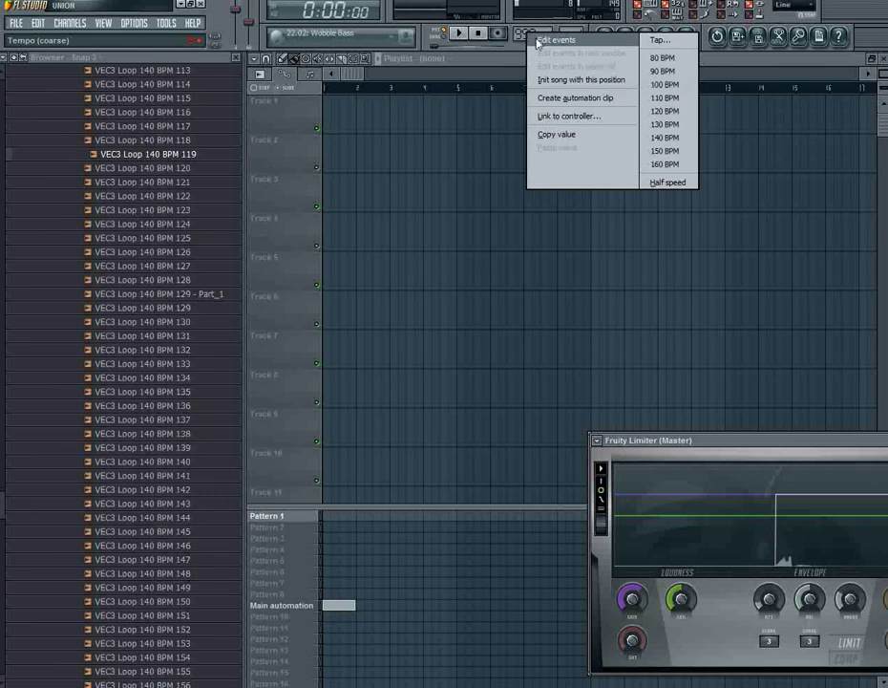
pyautogui.click(668, 164)
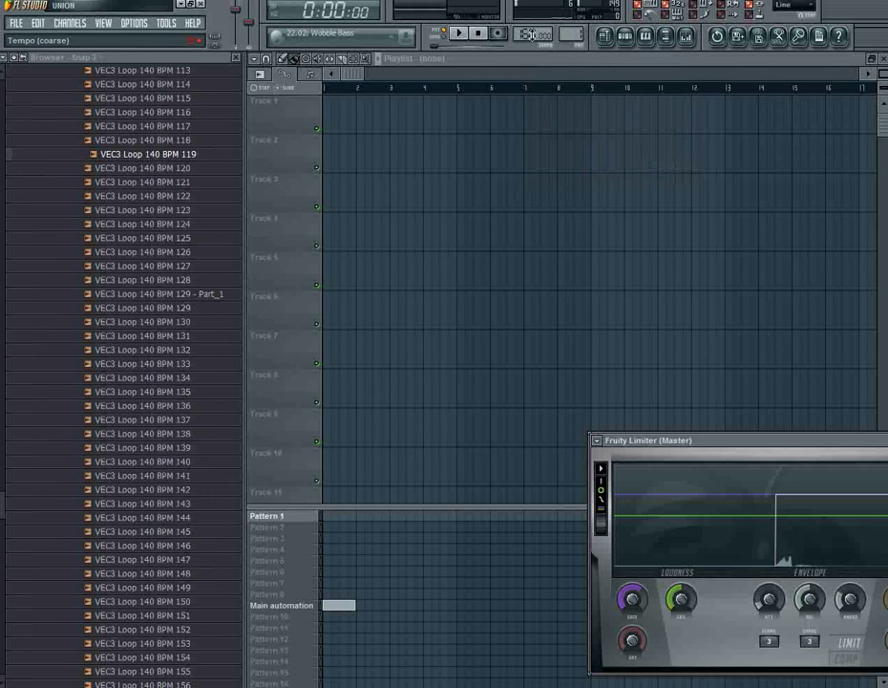
pyautogui.scroll(1, 528, 35)
# Delete the Kick, Clap, Hat and Snare channels from Pattern 1.
pyautogui.click(626, 39)
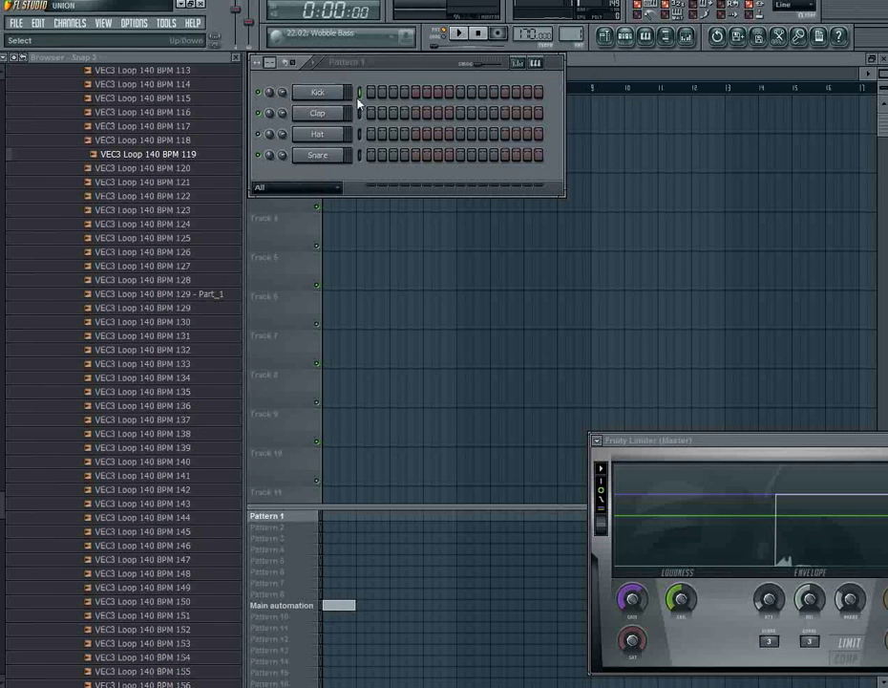
pyautogui.hotkey('alt', 'Delete')
pyautogui.press('Return')
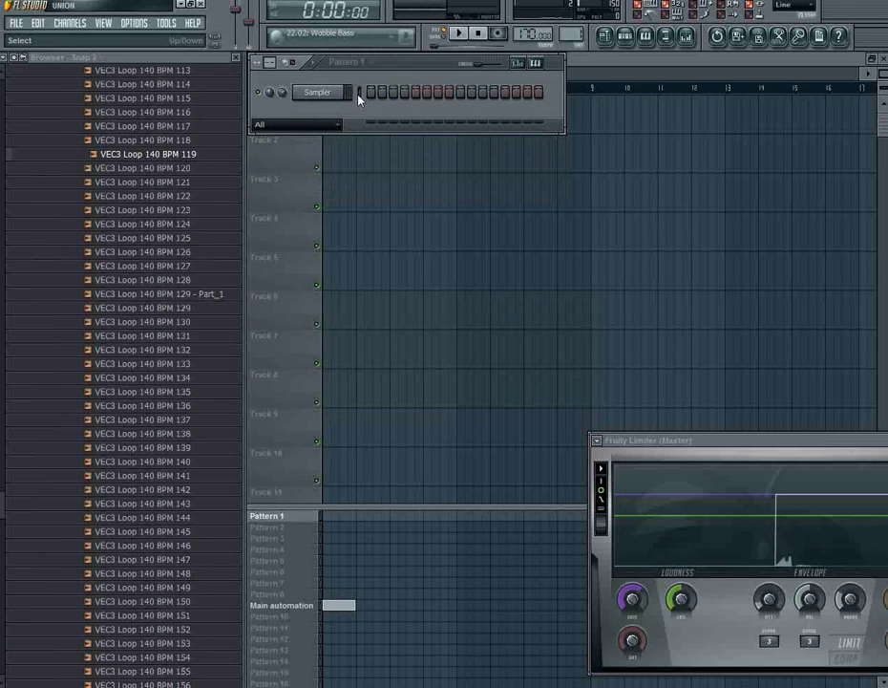
# Insert a 3x Osc channel into Pattern 1 and place its settings window just below the channel list.
pyautogui.rightClick(323, 99)
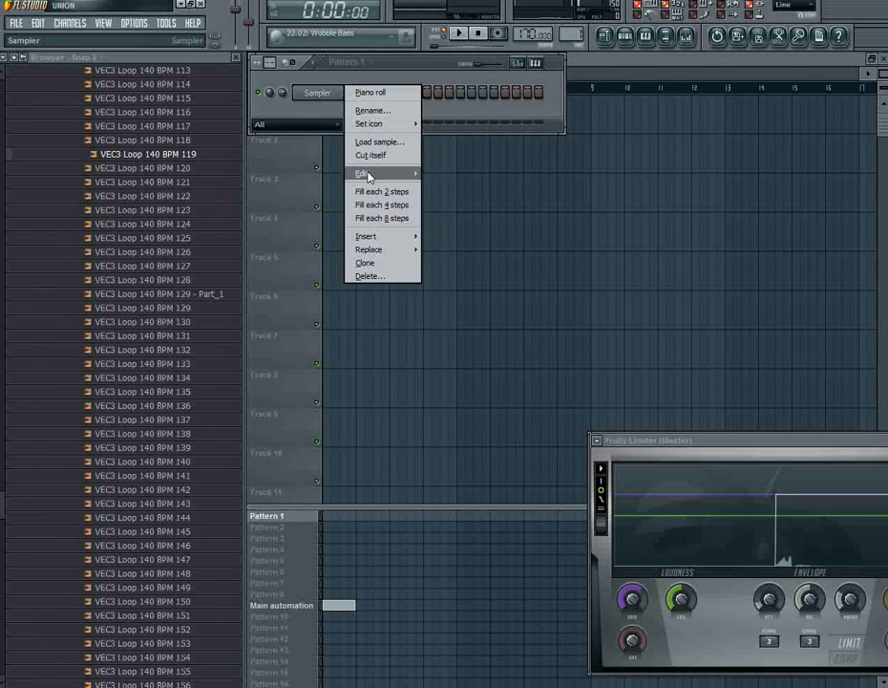
pyautogui.moveTo(365, 236)
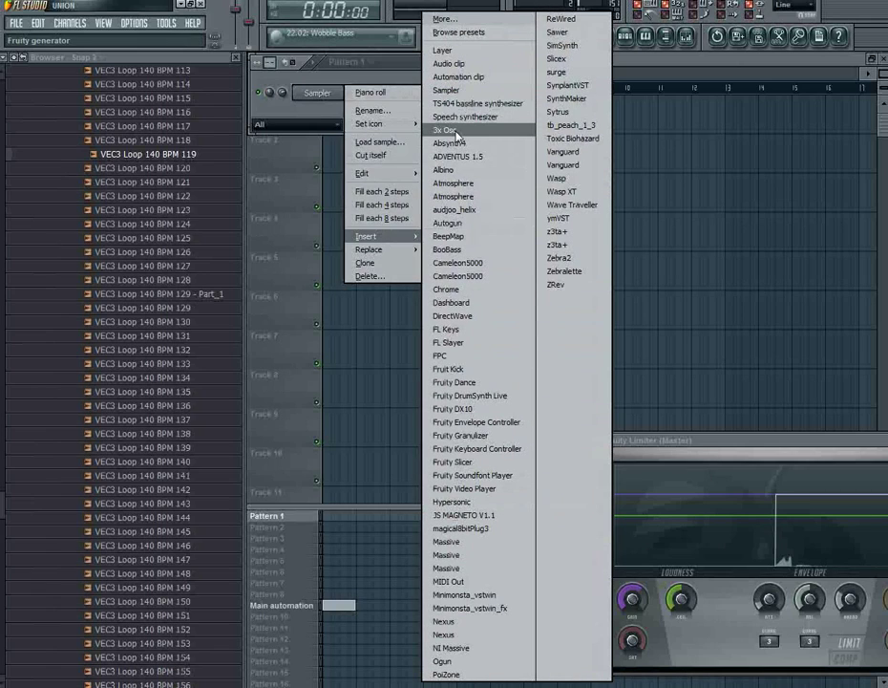
pyautogui.click(458, 134)
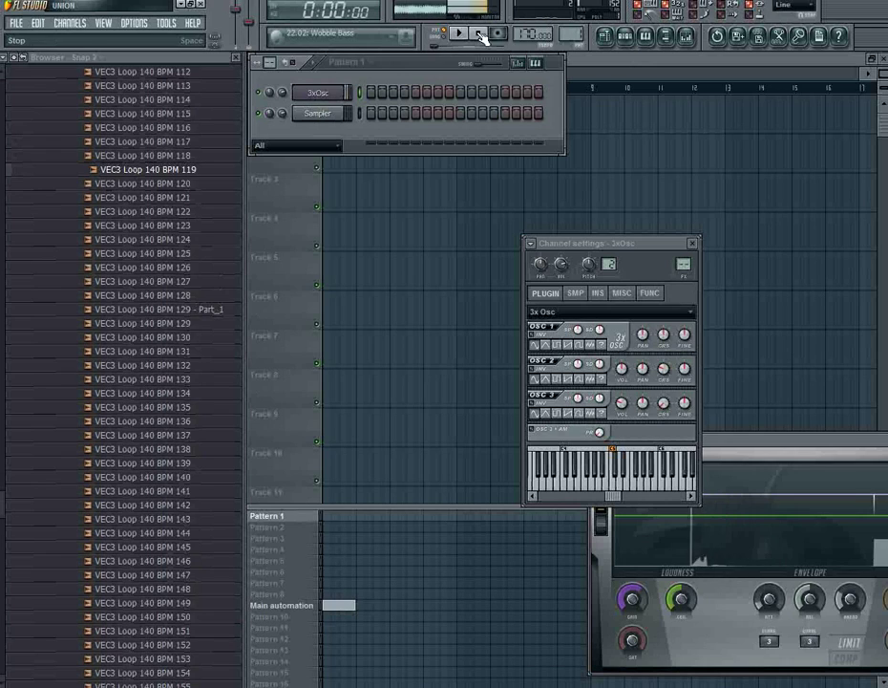
pyautogui.moveTo(570, 244); pyautogui.dragTo(421, 175)
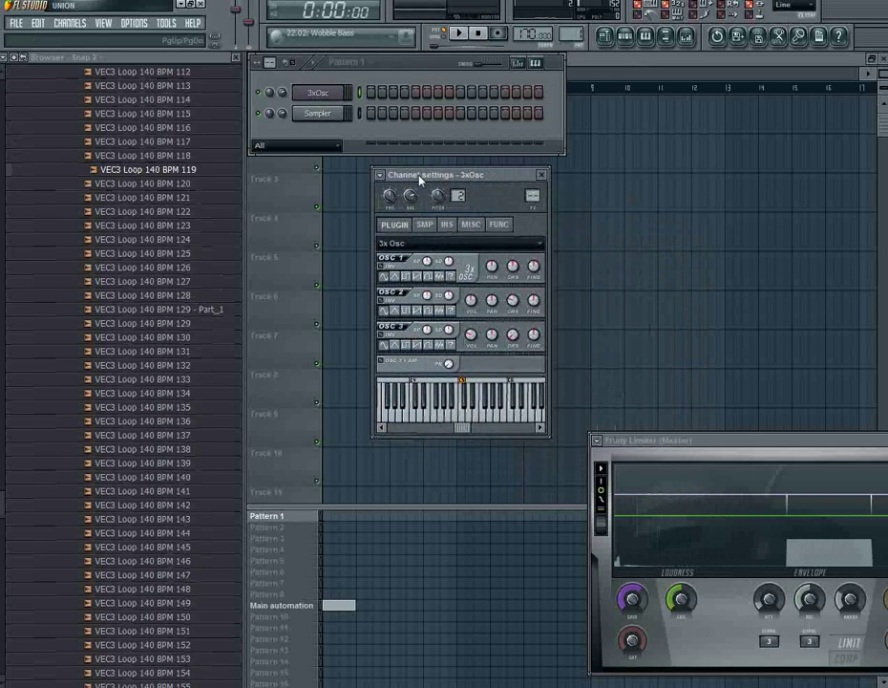
# Reset the coarse pitch of oscillators 2 and 3, and move the 3x Osc root note up about two octaves.
pyautogui.rightClick(513, 301)
pyautogui.click(523, 309)
pyautogui.rightClick(514, 332)
pyautogui.click(526, 342)
pyautogui.moveTo(465, 434); pyautogui.dragTo(491, 428)
pyautogui.rightClick(493, 383)
# Add a C5 note for 3x Osc at the start of bar 1 and lengthen it to about one and three-quarter bars.
pyautogui.click(326, 93)
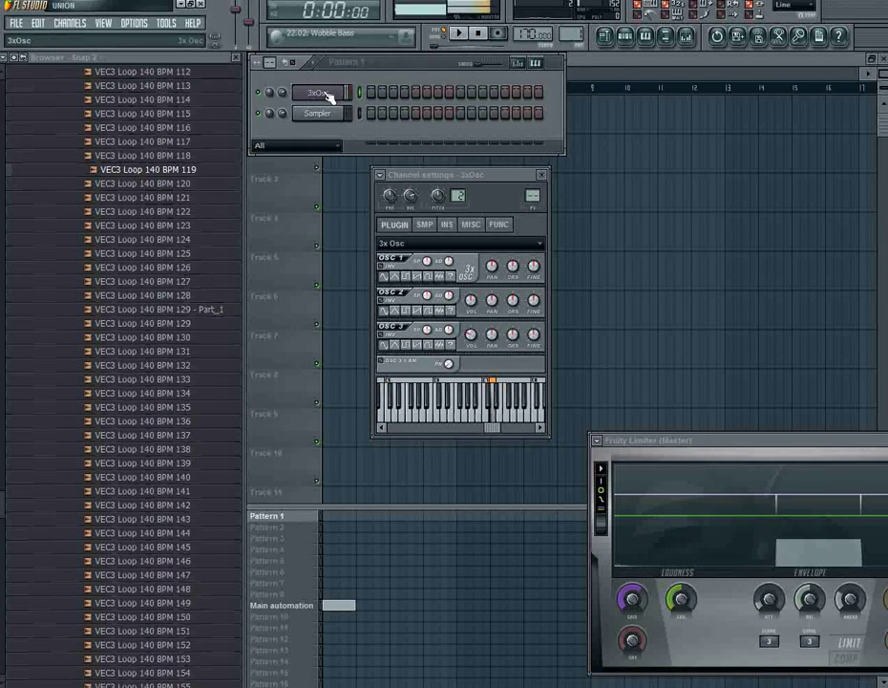
pyautogui.rightClick(324, 95)
pyautogui.click(359, 94)
pyautogui.click(299, 266)
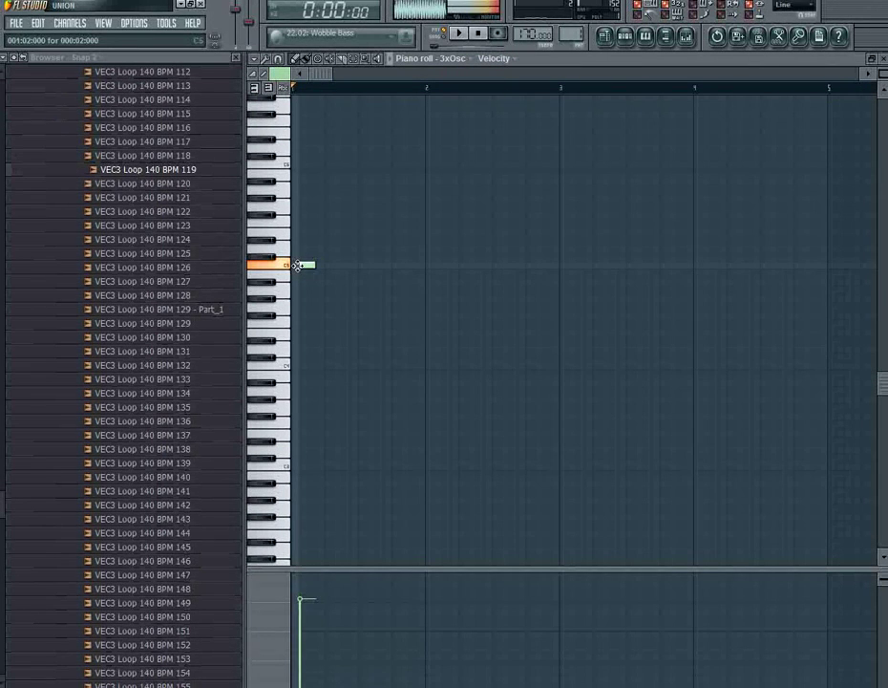
pyautogui.moveTo(306, 265); pyautogui.dragTo(466, 264)
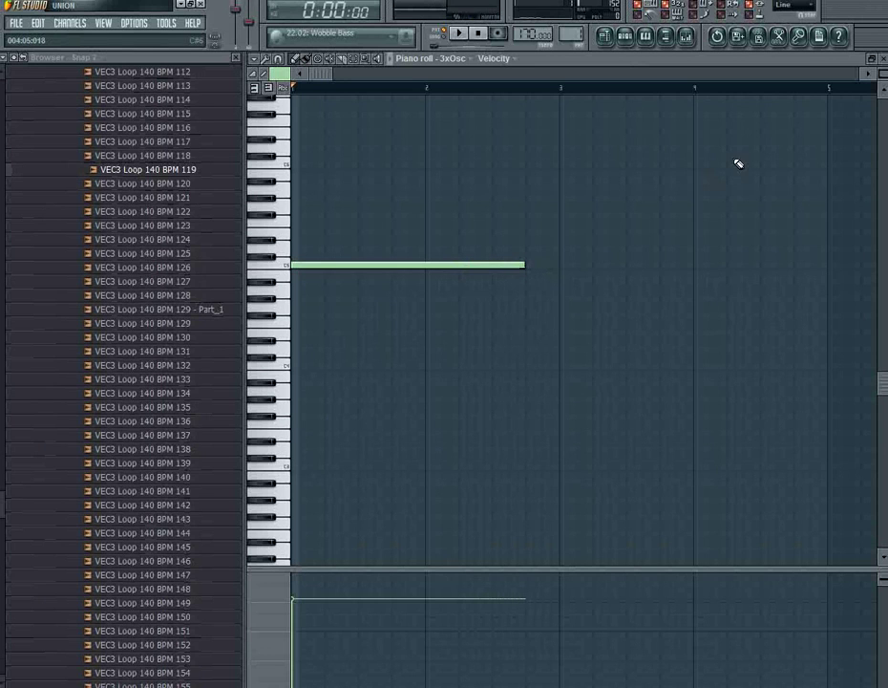
pyautogui.click(884, 58)
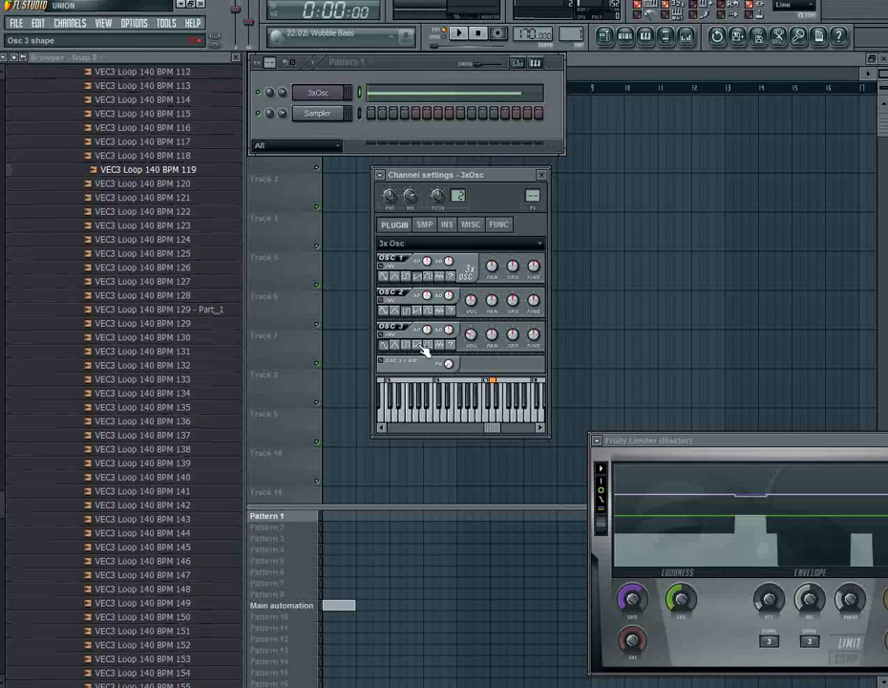
# Audition the pattern and raise the 3x Osc root note several more semitones.
pyautogui.press('space')
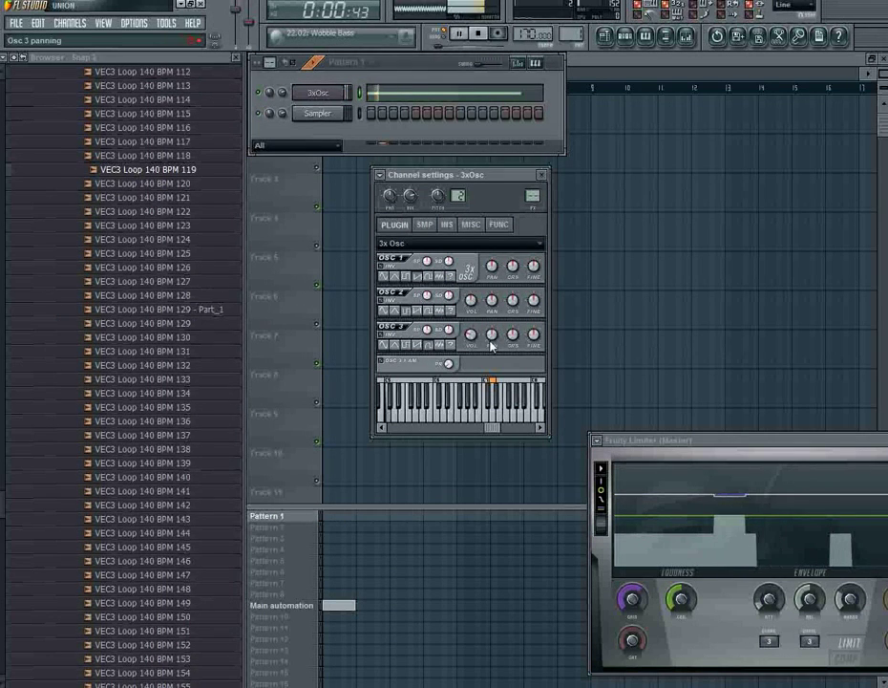
pyautogui.press('space')
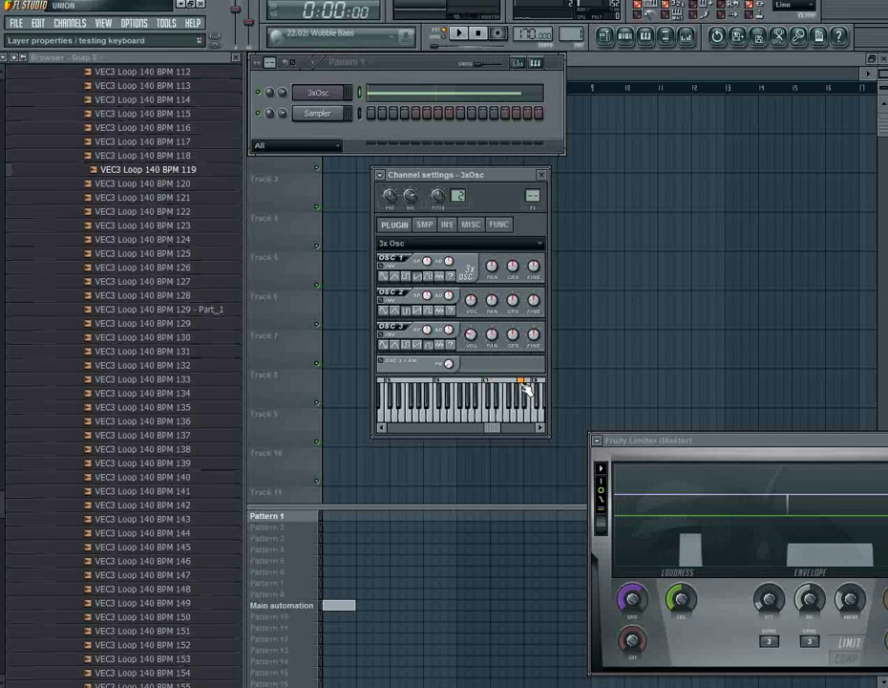
pyautogui.press('space')
pyautogui.press('space')
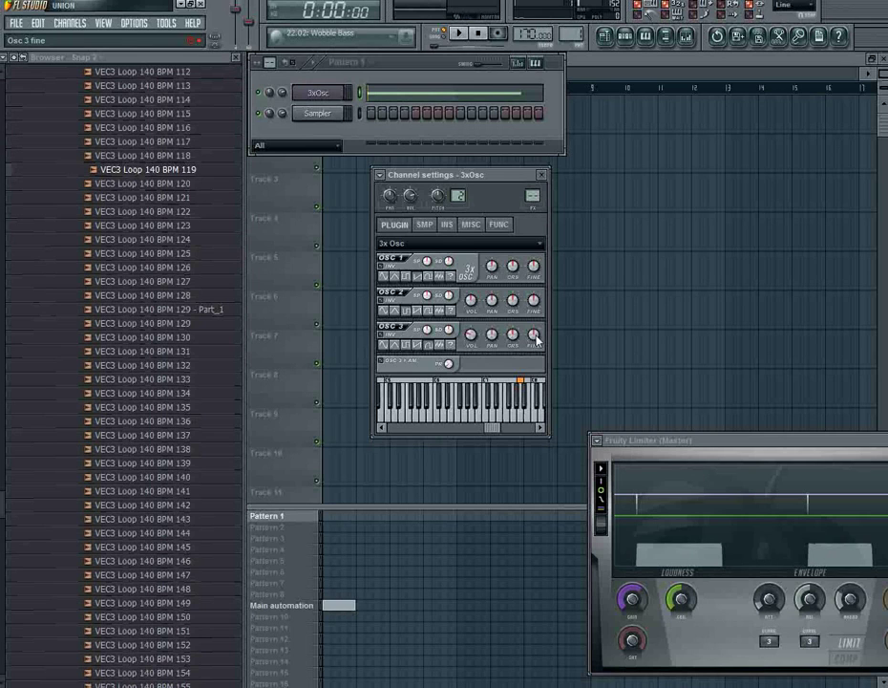
# Slightly detune the fine pitch of the 3x Osc oscillators, including a -13 cents offset, while auditioning the pattern.
pyautogui.moveTo(534, 335); pyautogui.dragTo(536, 345)
pyautogui.press('space')
pyautogui.press('space')
pyautogui.moveTo(533, 301); pyautogui.dragTo(535, 278)
pyautogui.press('space')
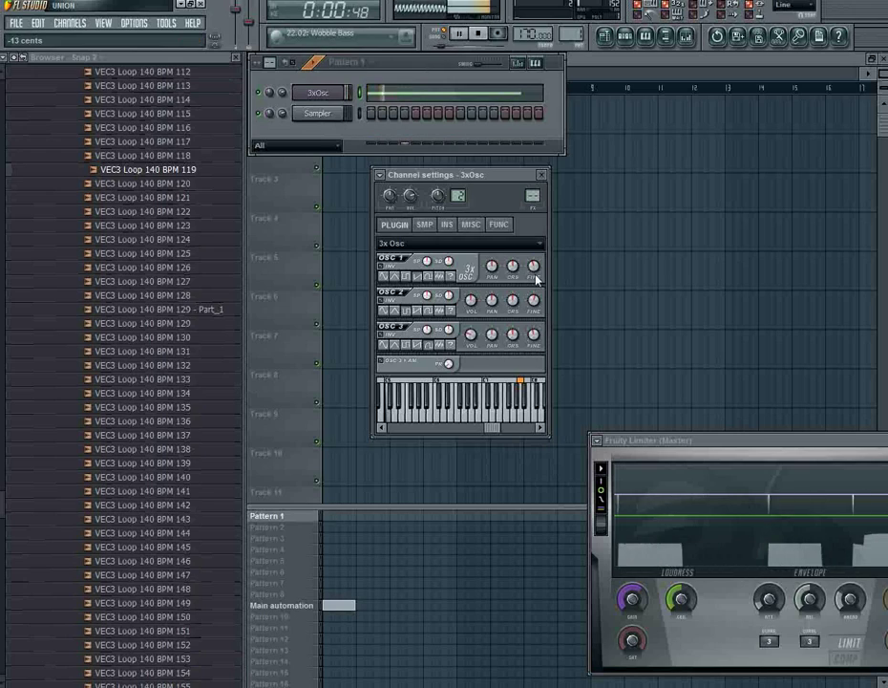
pyautogui.press('space')
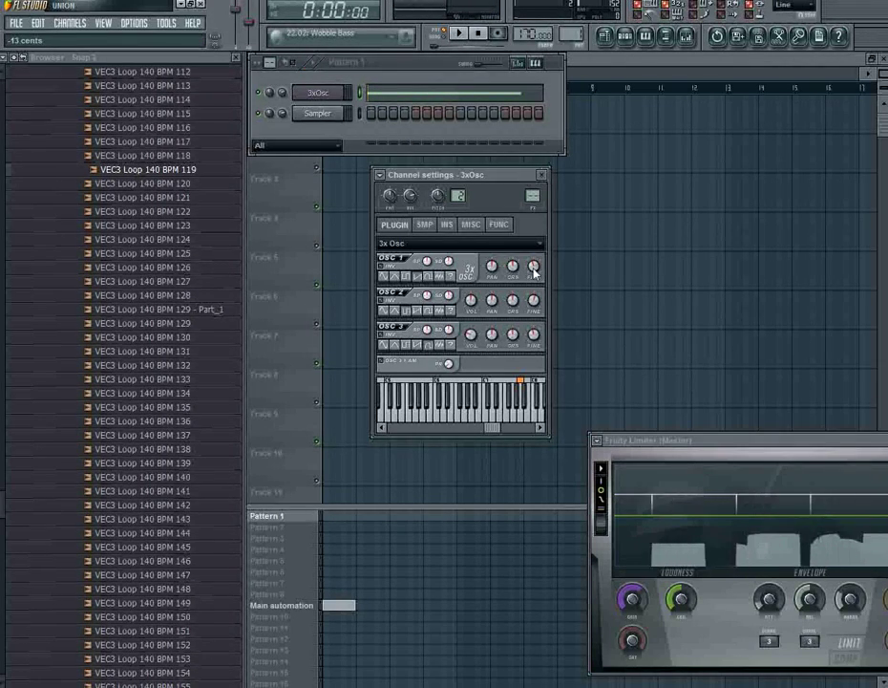
# Route the 3x Osc channel to mixer Insert 5 and rename that mixer track basskckck.
pyautogui.click(684, 35)
pyautogui.moveTo(529, 192); pyautogui.dragTo(529, 169)
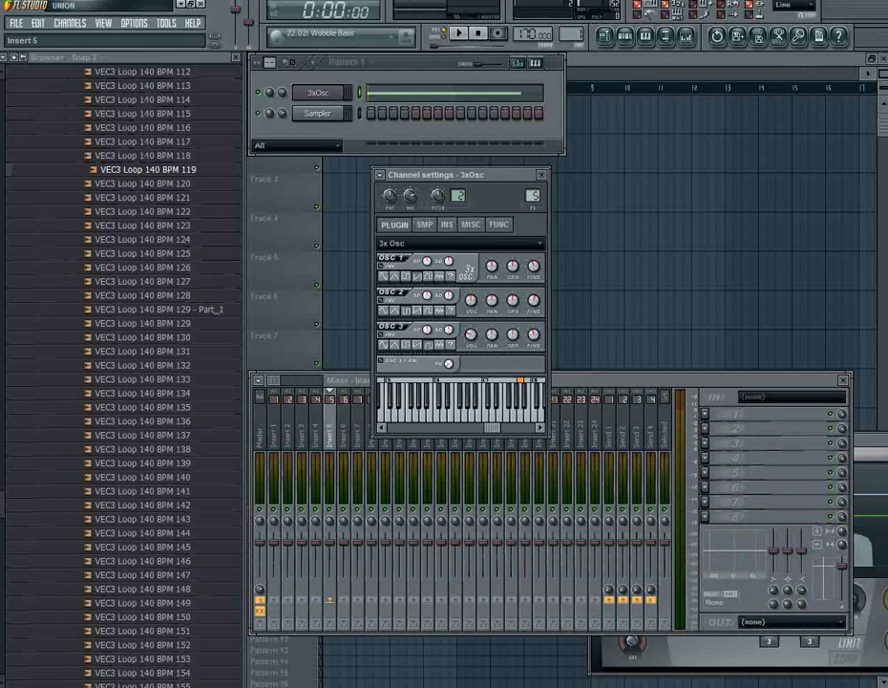
pyautogui.doubleClick(331, 432)
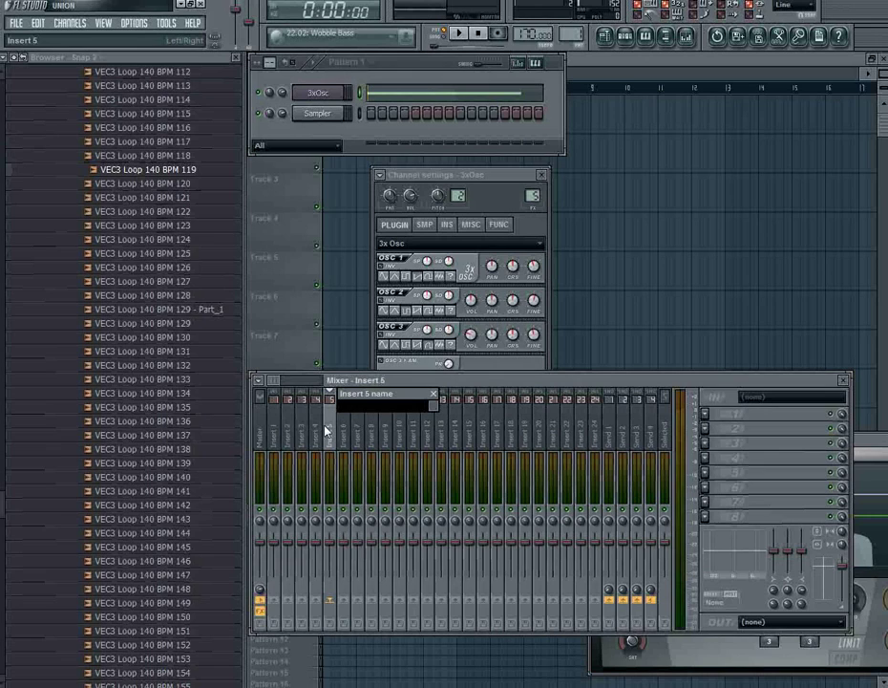
pyautogui.write('bass')
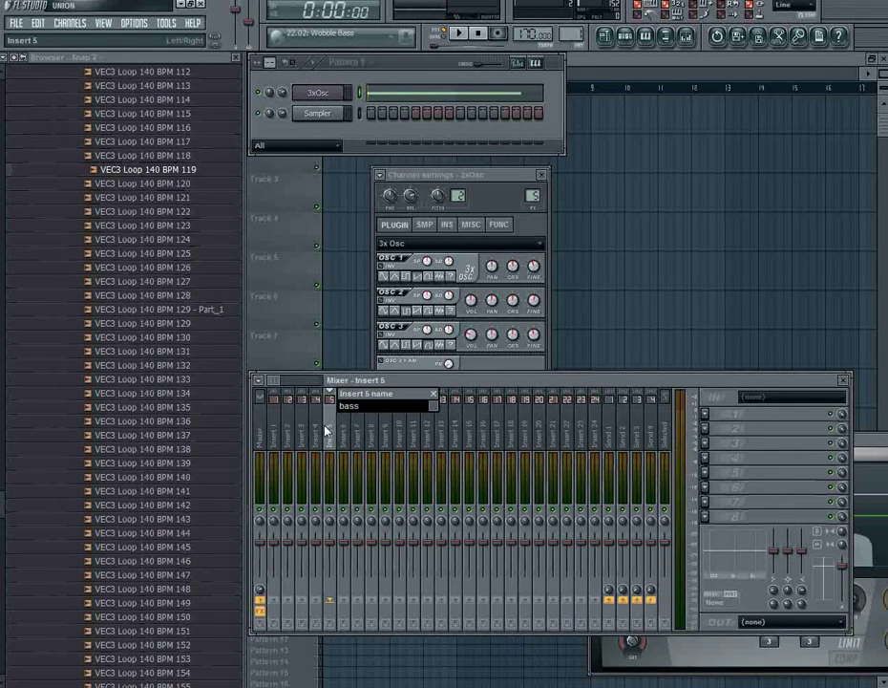
pyautogui.write('kckck')
pyautogui.press('Return')
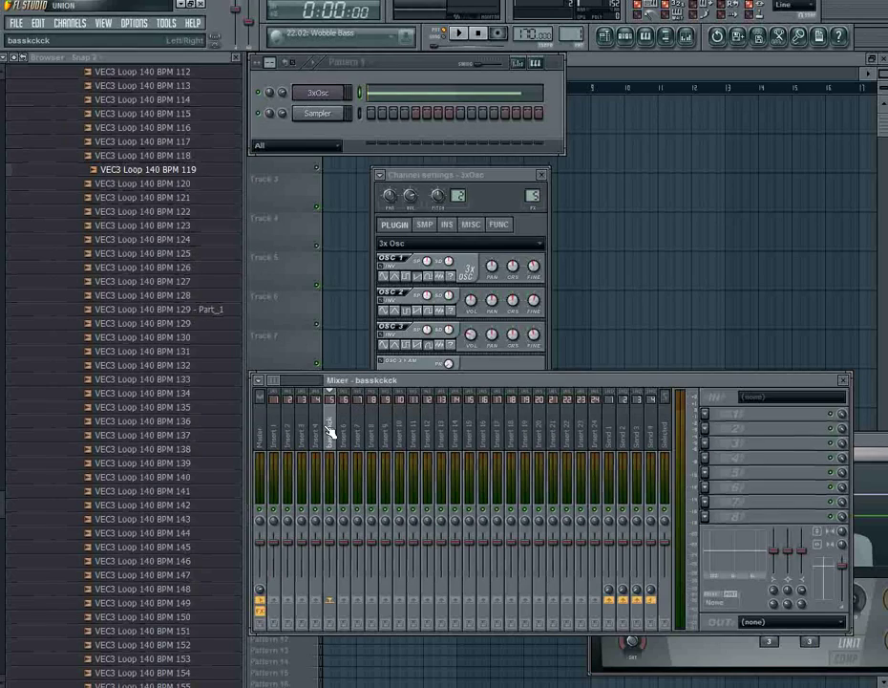
# Load Fruity Fast Dist in effect slot 2 and Fruity Parametric EQ in slot 1 of the basskckck track.
pyautogui.click(705, 436)
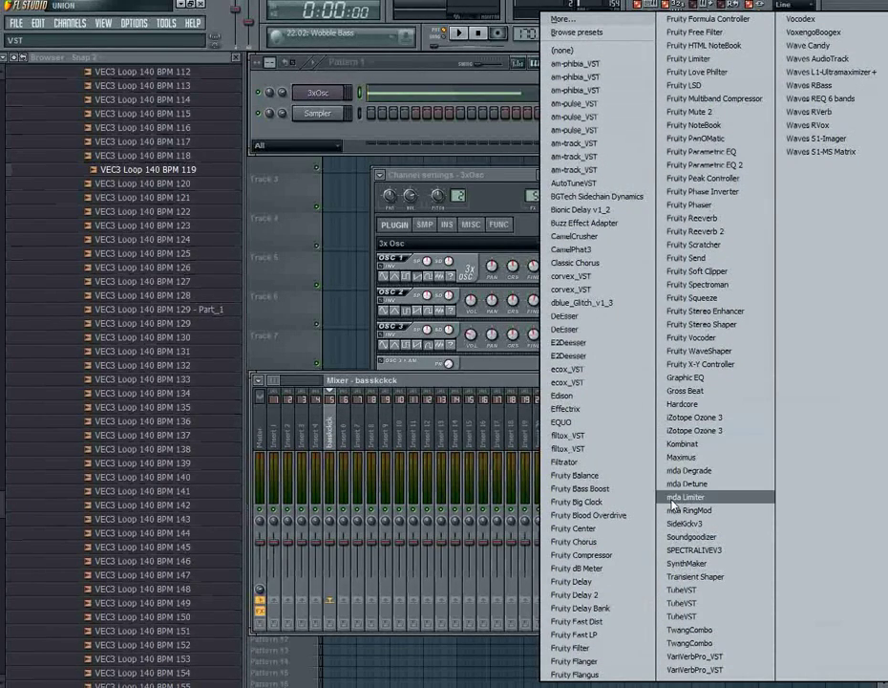
pyautogui.click(565, 621)
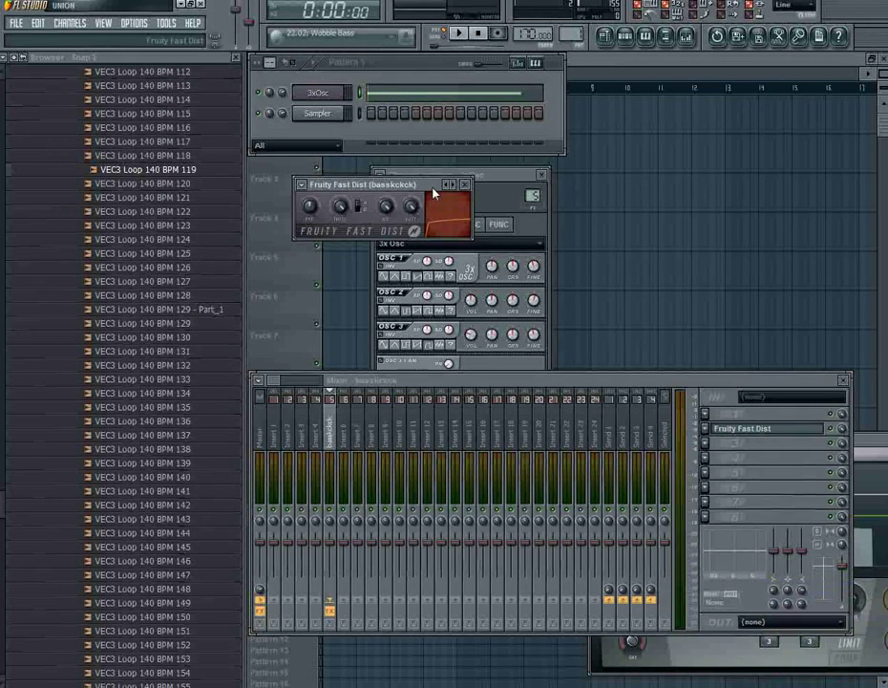
pyautogui.click(708, 416)
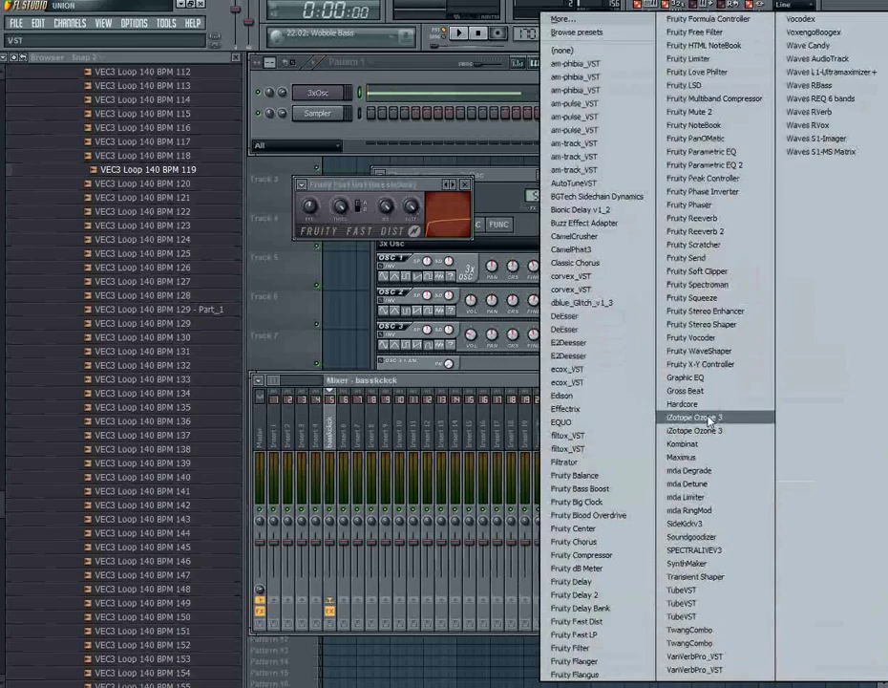
pyautogui.click(699, 151)
# Shape the bass in Fruity Parametric EQ by boosting bands 1 and 3 and lowering band 2 while auditioning the pattern.
pyautogui.moveTo(291, 206); pyautogui.dragTo(273, 190)
pyautogui.press('space')
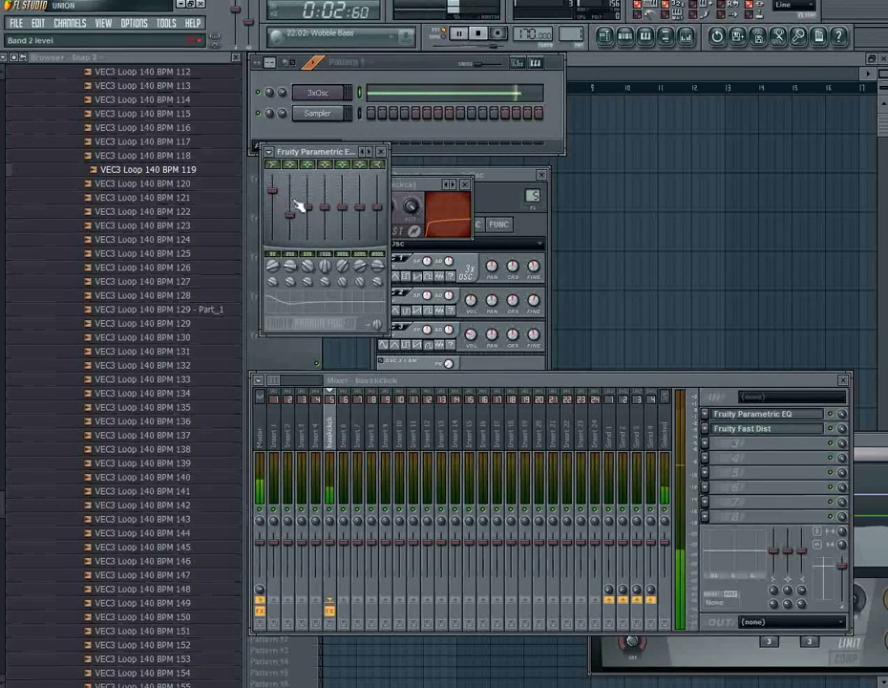
pyautogui.press('space')
pyautogui.moveTo(314, 214); pyautogui.dragTo(311, 193)
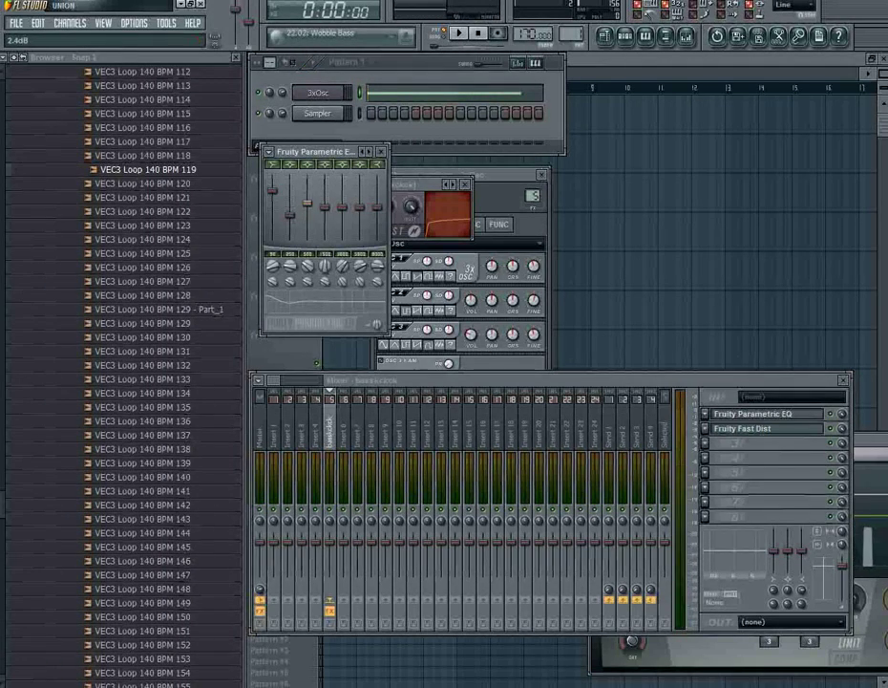
pyautogui.press('space')
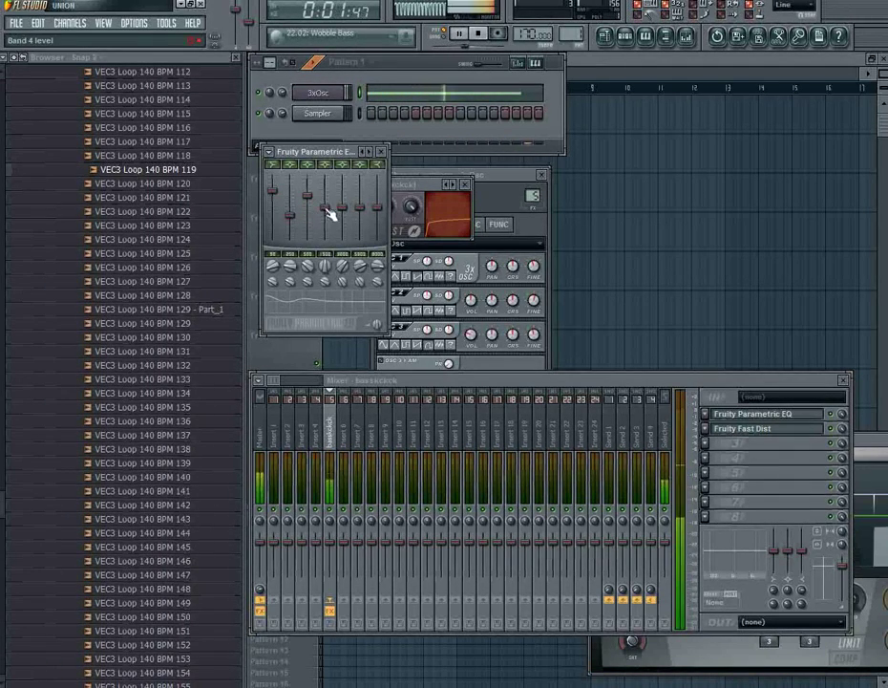
pyautogui.press('space')
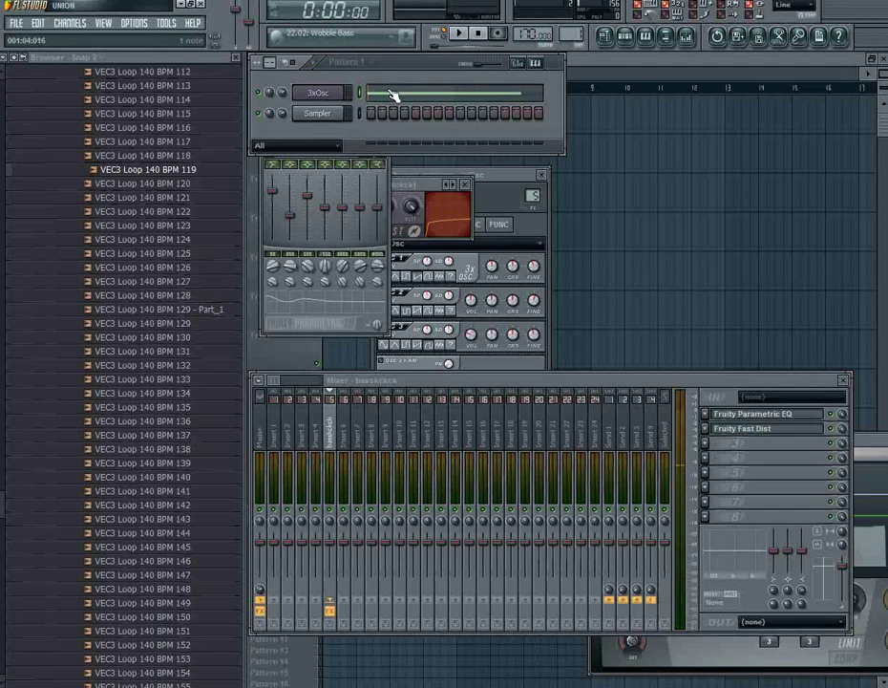
# Add a second equally long note on B4 below the C5 note, move it up to C#5, and audition the result.
pyautogui.click(393, 93)
pyautogui.click(294, 338)
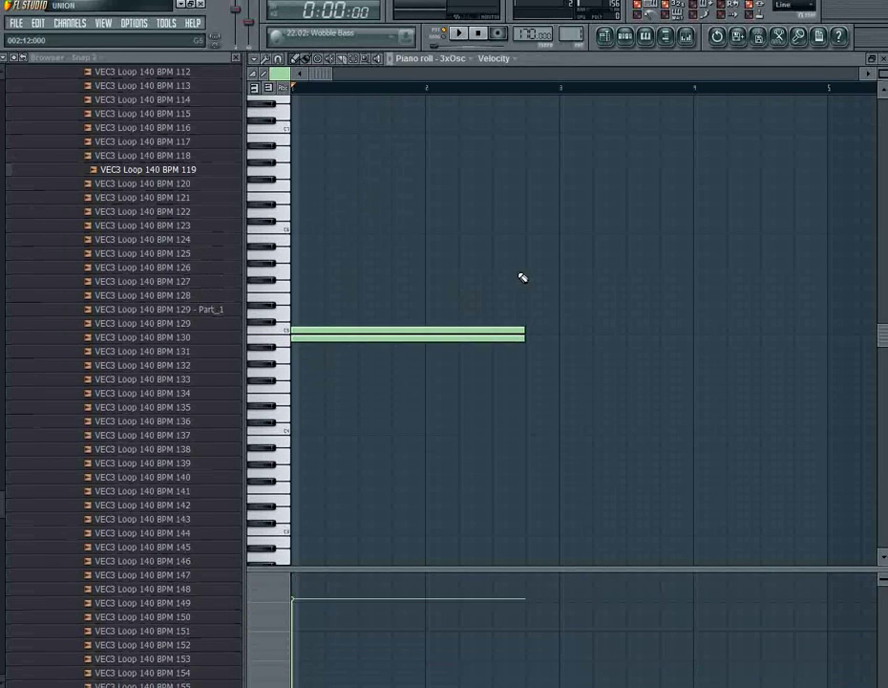
pyautogui.press('space')
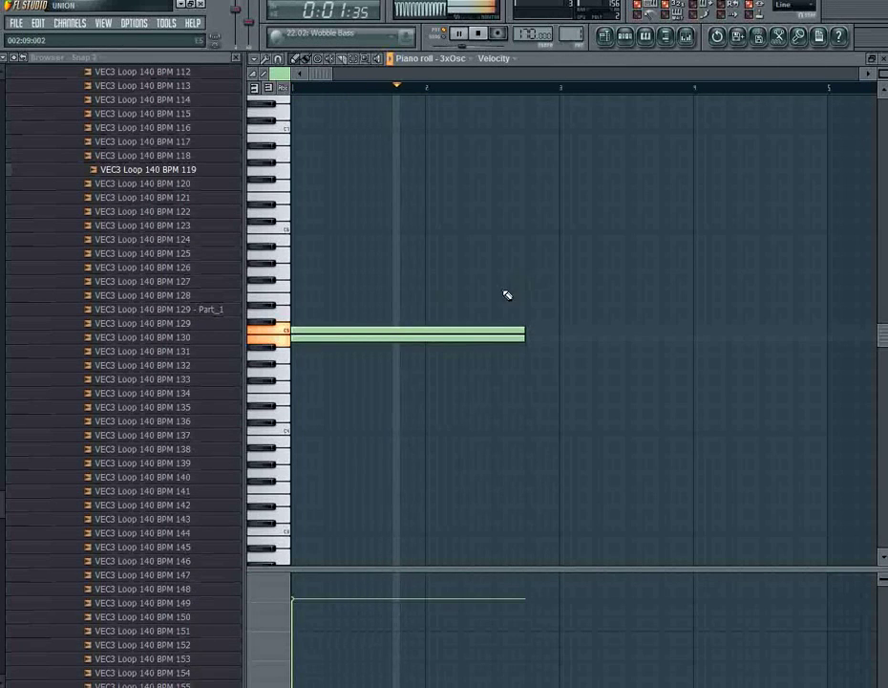
pyautogui.press('space')
pyautogui.moveTo(453, 341); pyautogui.dragTo(449, 324)
pyautogui.press('space')
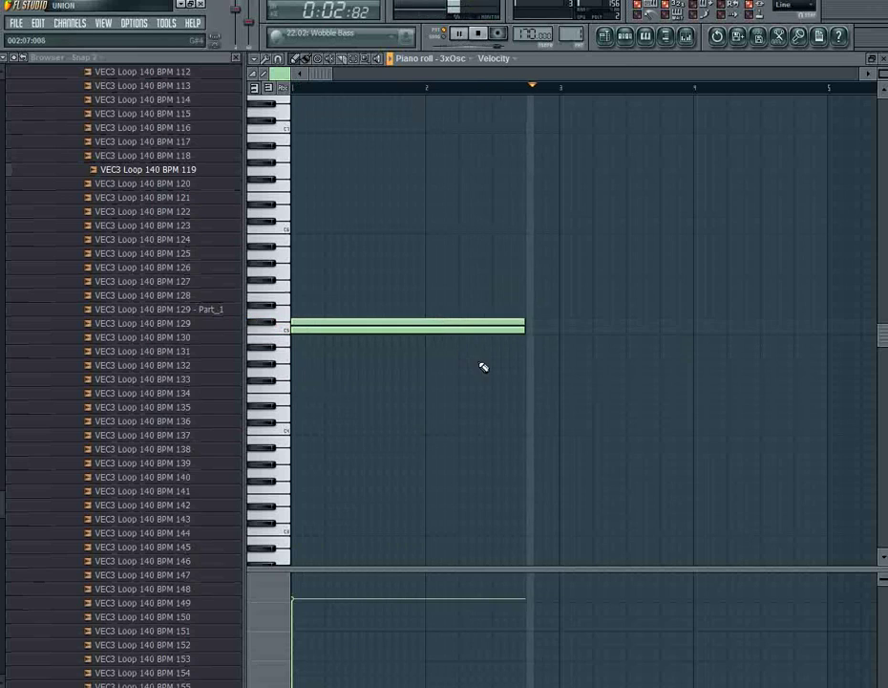
# Select both stacked notes in the 3xOsc piano roll, stop playback, and audition the bass at several pitches.
pyautogui.moveTo(480, 368); pyautogui.dragTo(449, 323)
pyautogui.press('space')
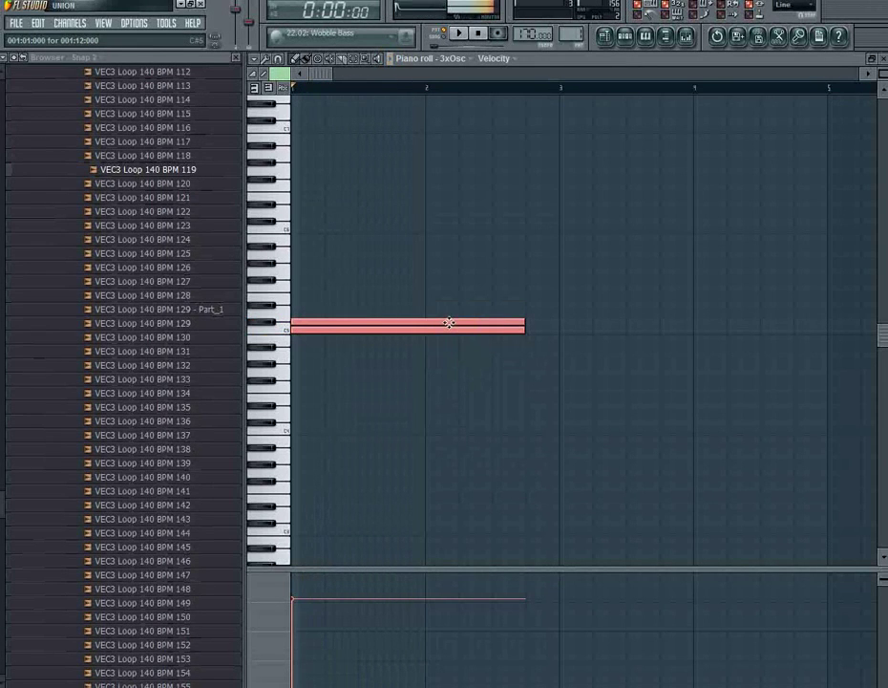
pyautogui.press('c')
pyautogui.press('v')
pyautogui.press('c')
pyautogui.press('v')
pyautogui.press('b')
pyautogui.press('n')
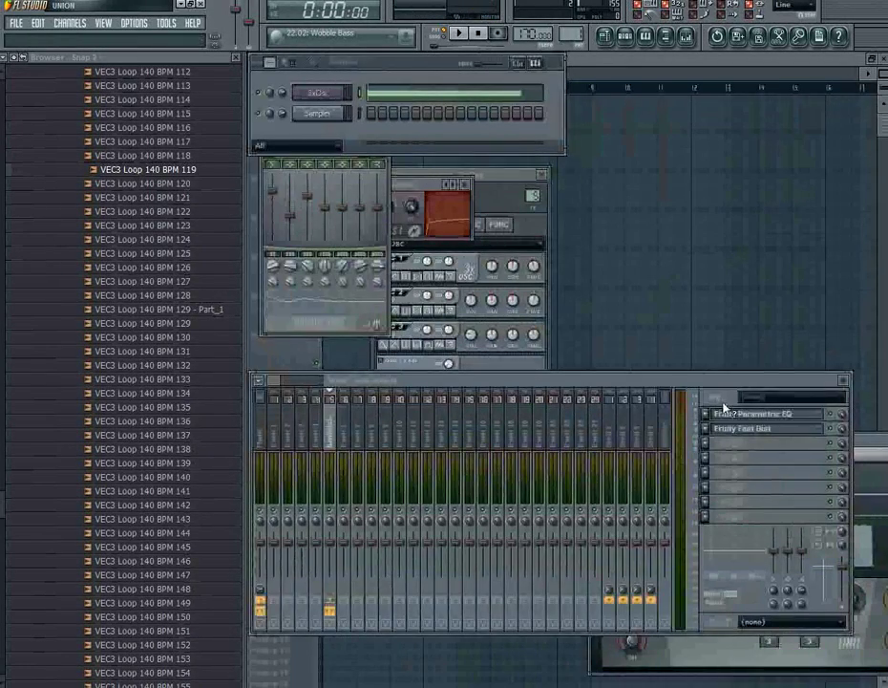
# Lower band 1 of Fruity Parametric EQ to the middle level and audition the pattern with the 3xOsc settings.
pyautogui.click(732, 416)
pyautogui.click(733, 417)
pyautogui.moveTo(273, 193); pyautogui.dragTo(308, 203)
pyautogui.press('space')
pyautogui.rightClick(540, 303)
pyautogui.click(543, 307)
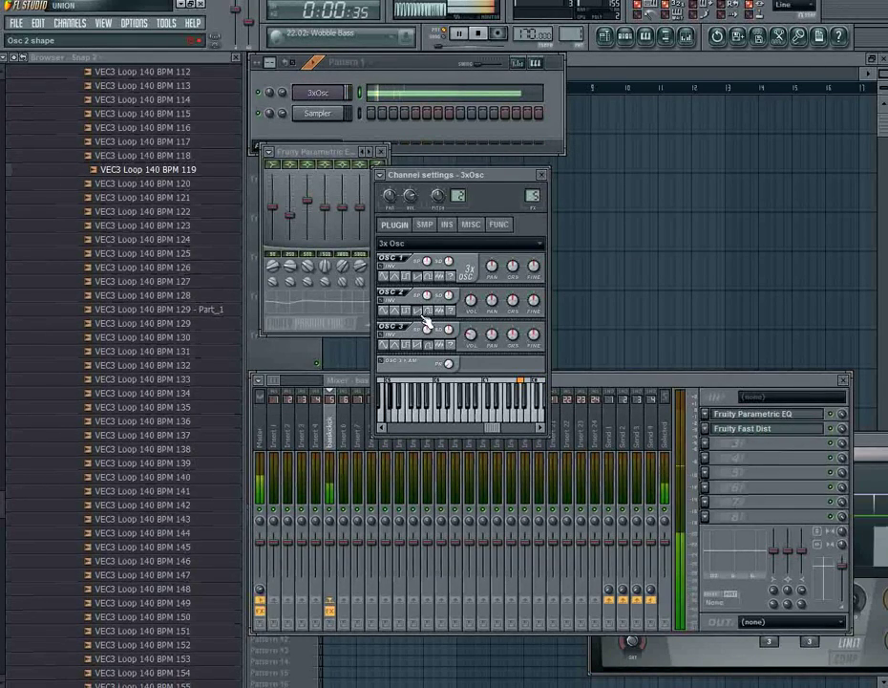
pyautogui.moveTo(492, 431); pyautogui.dragTo(503, 430)
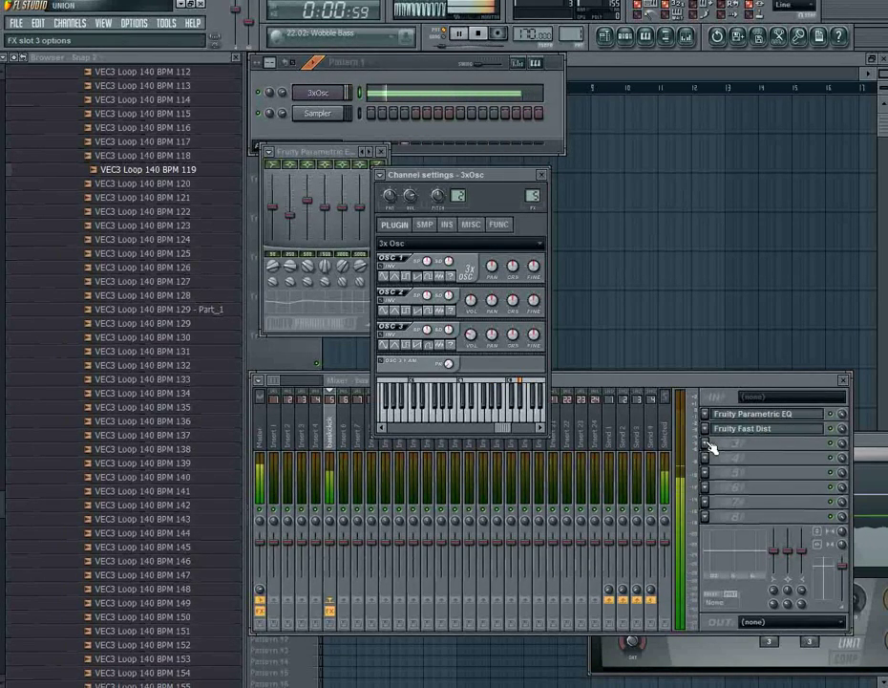
pyautogui.press('space')
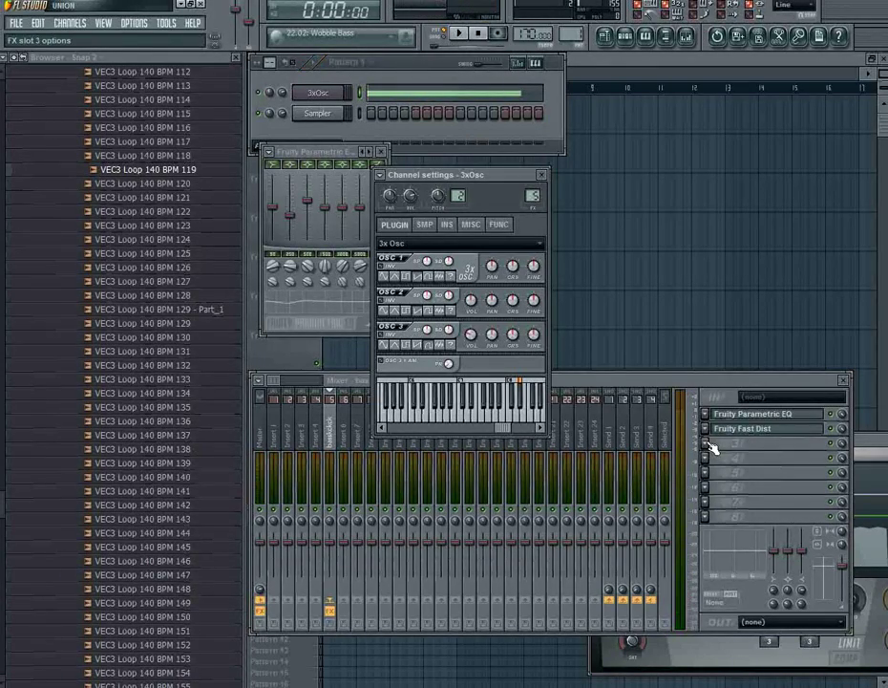
# Load Buzz Effect Adapter in effect slot 3 of the basskckck track and select Oomek Exciter.dll as its machine.
pyautogui.click(712, 447)
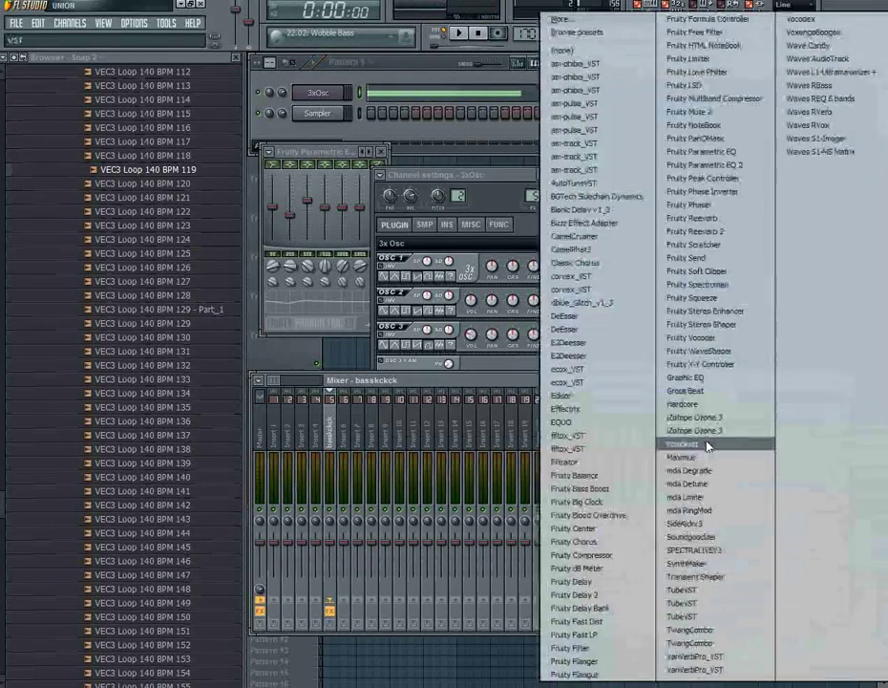
pyautogui.click(563, 222)
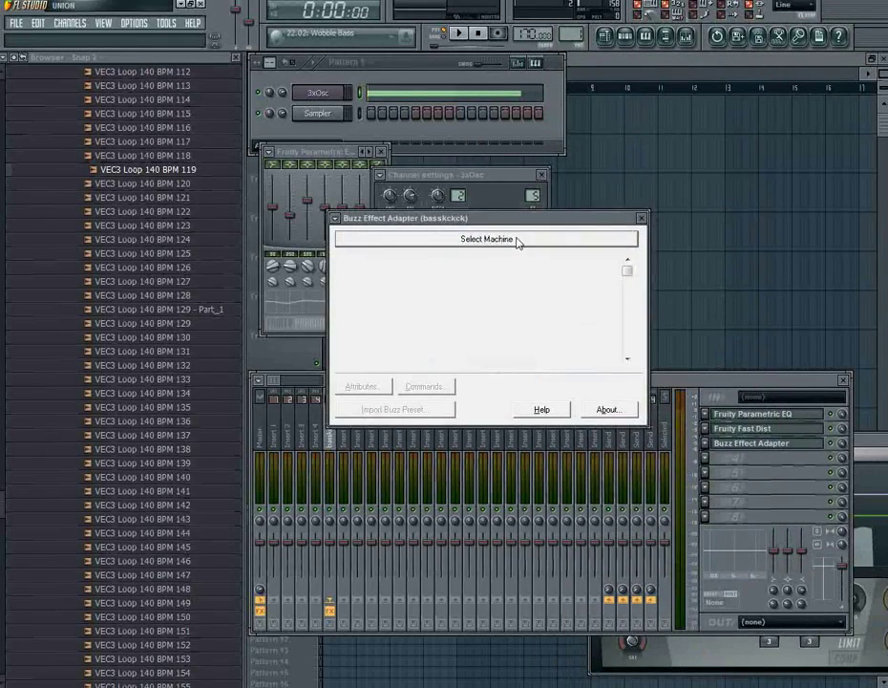
pyautogui.click(517, 240)
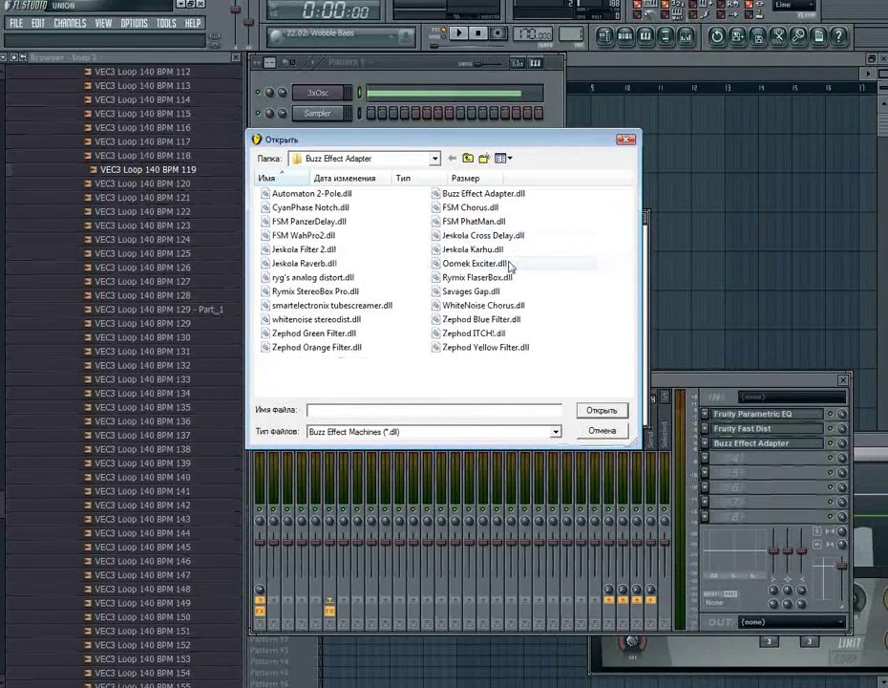
pyautogui.doubleClick(475, 263)
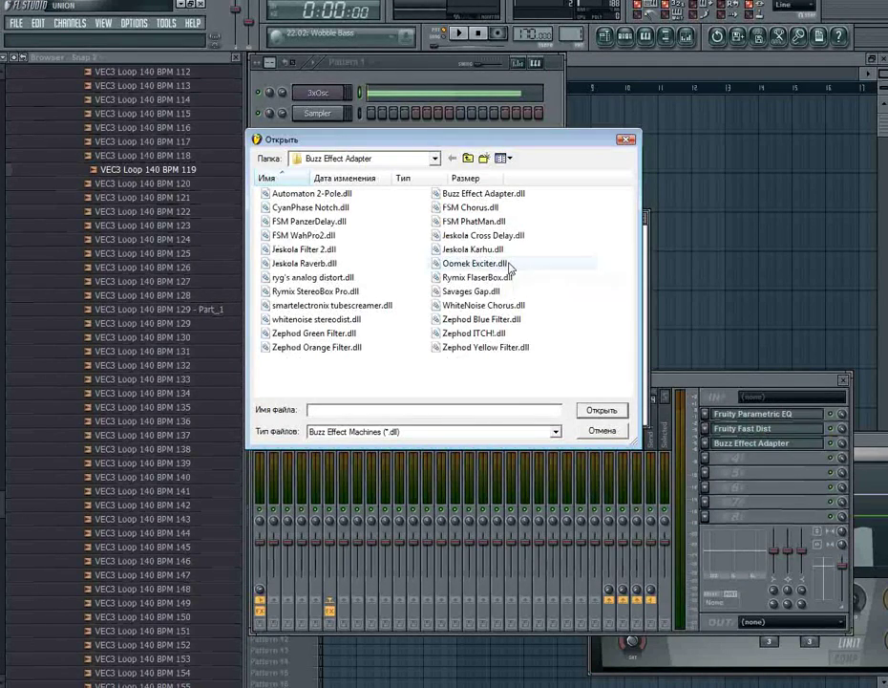
# Set the Oomek Exciter's Post Cut to 5 and Amount to 32, and lower the basskckck track volume to 62%.
pyautogui.press('space')
pyautogui.moveTo(419, 297)
pyautogui.mouseDown()
pyautogui.moveTo(442, 297)
pyautogui.moveTo(428, 296)
pyautogui.mouseUp()
pyautogui.press('space')
pyautogui.click(260, 430)
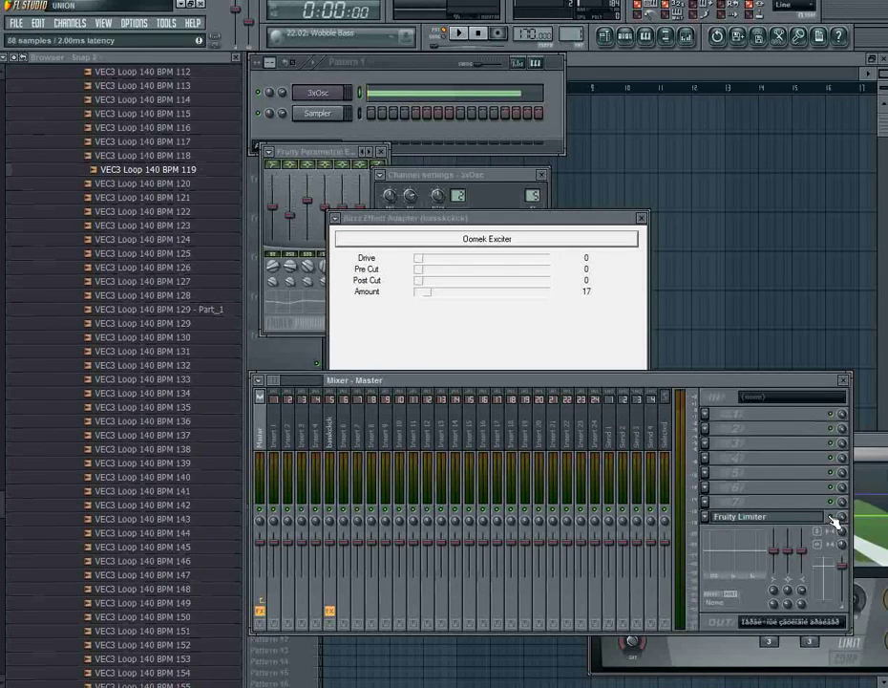
pyautogui.press('space')
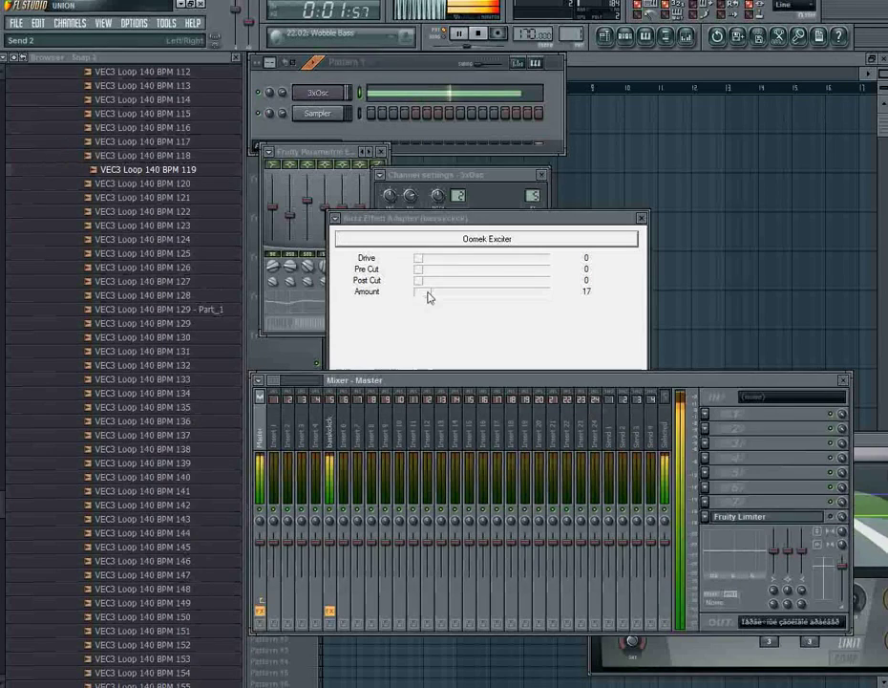
pyautogui.click(332, 440)
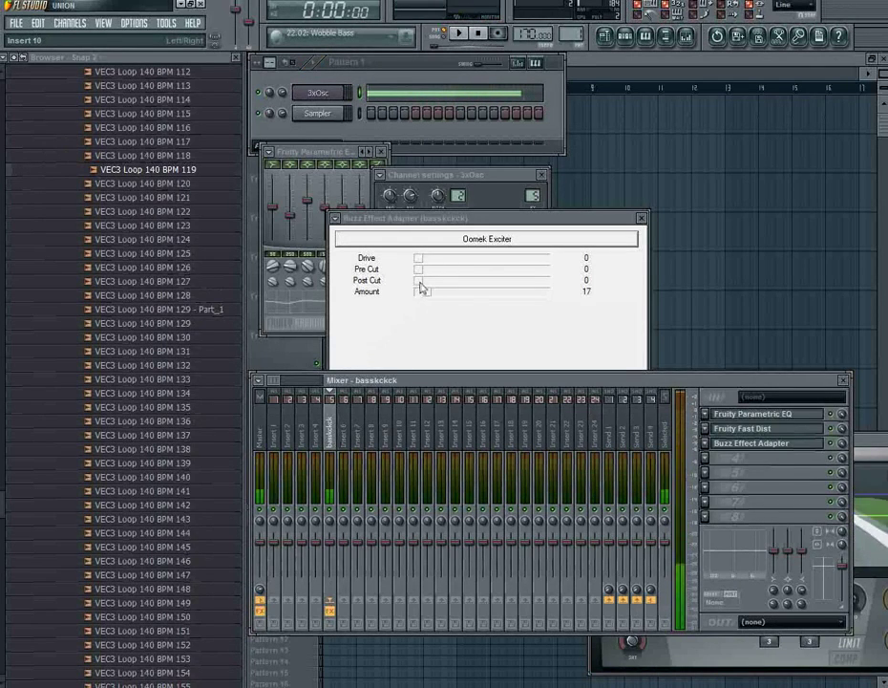
pyautogui.moveTo(421, 281); pyautogui.dragTo(426, 293)
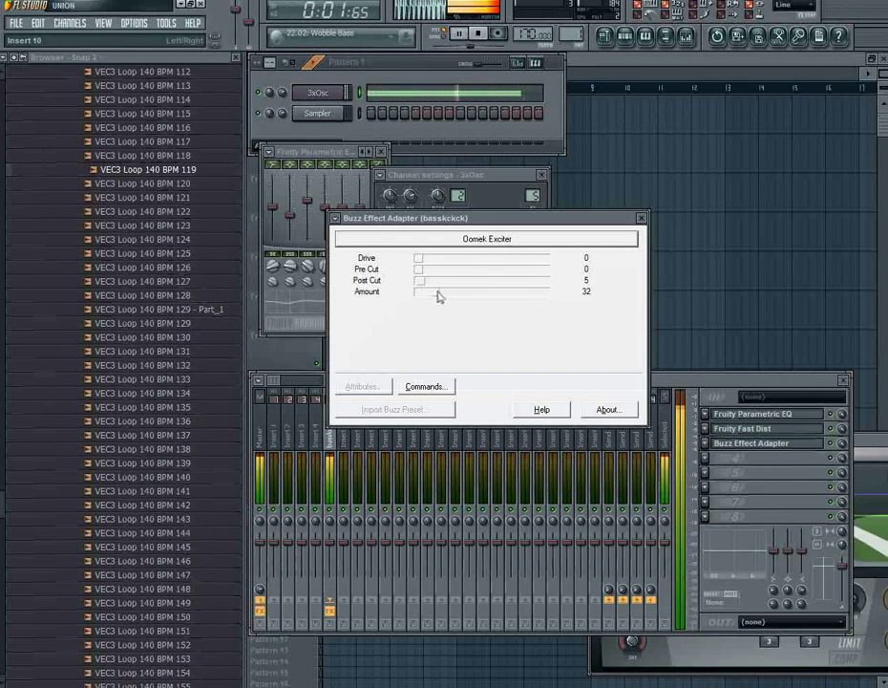
pyautogui.moveTo(330, 542); pyautogui.dragTo(330, 555)
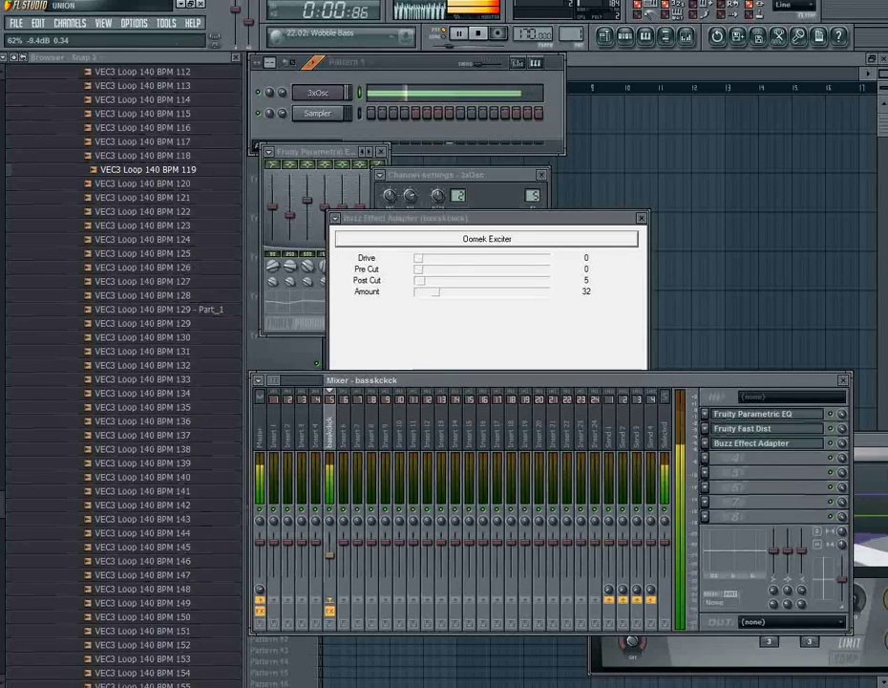
# Load Soundgoodizer in effect slot 4 and raise the basskckck track volume to 99% while auditioning the pattern.
pyautogui.click(708, 467)
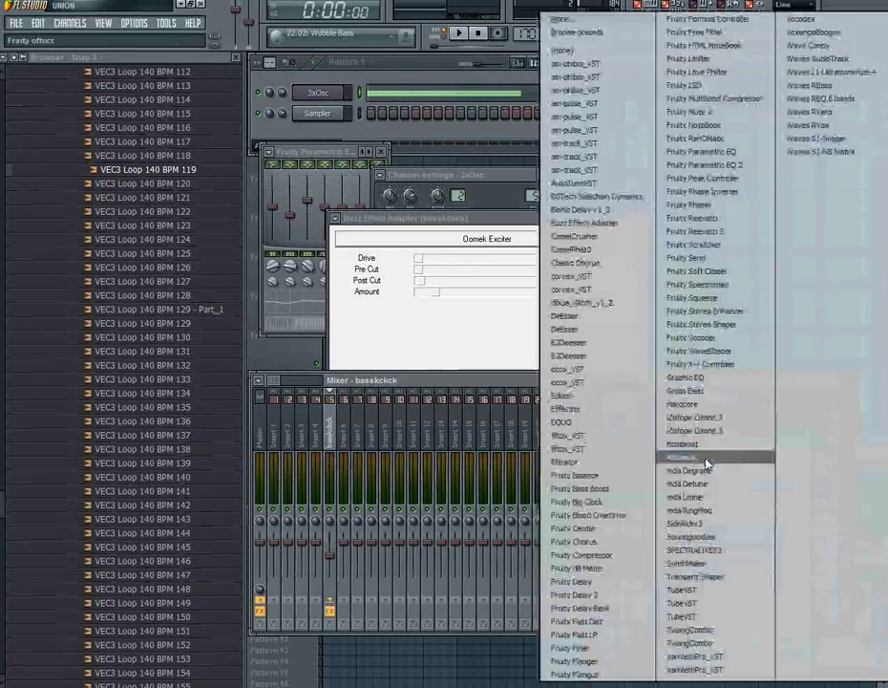
pyautogui.click(707, 536)
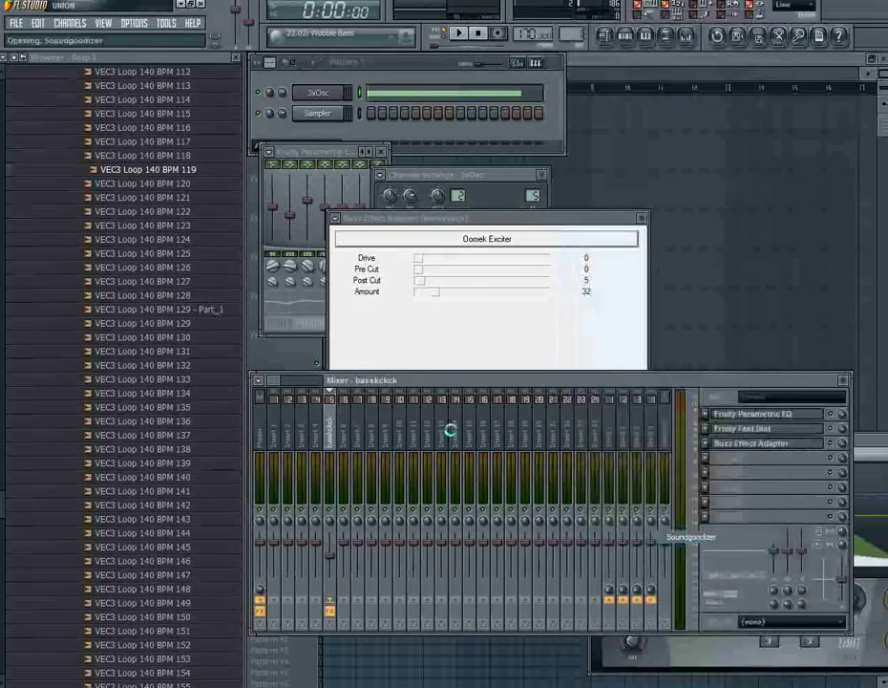
pyautogui.press('space')
pyautogui.moveTo(329, 555); pyautogui.dragTo(333, 524)
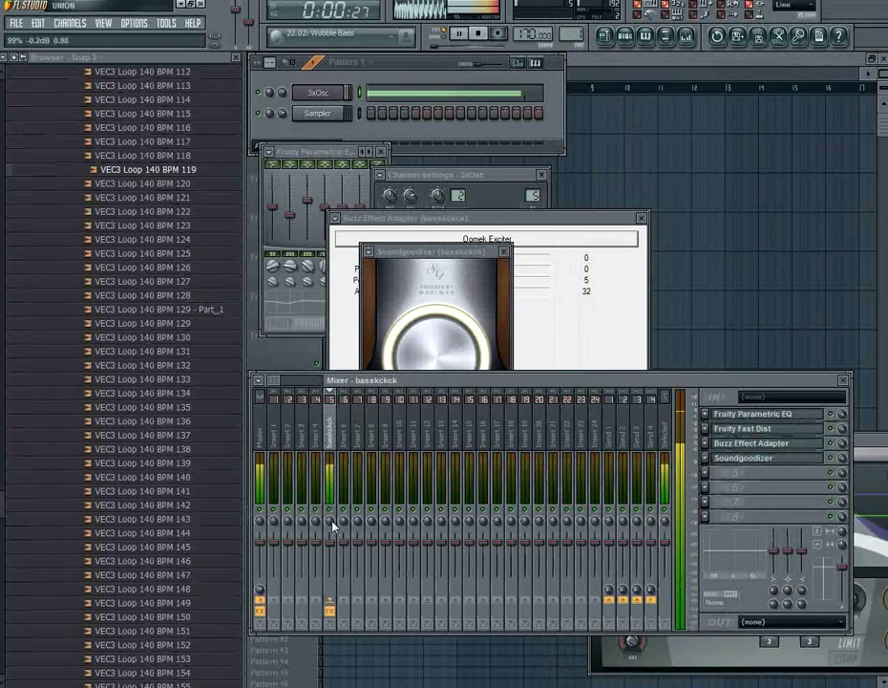
pyautogui.press('space')
# Load Fruity Parametric EQ in effect slot 5 and boost bands 1, 4, 6 and 7 while slightly lowering band 5, auditioning the sound.
pyautogui.click(711, 472)
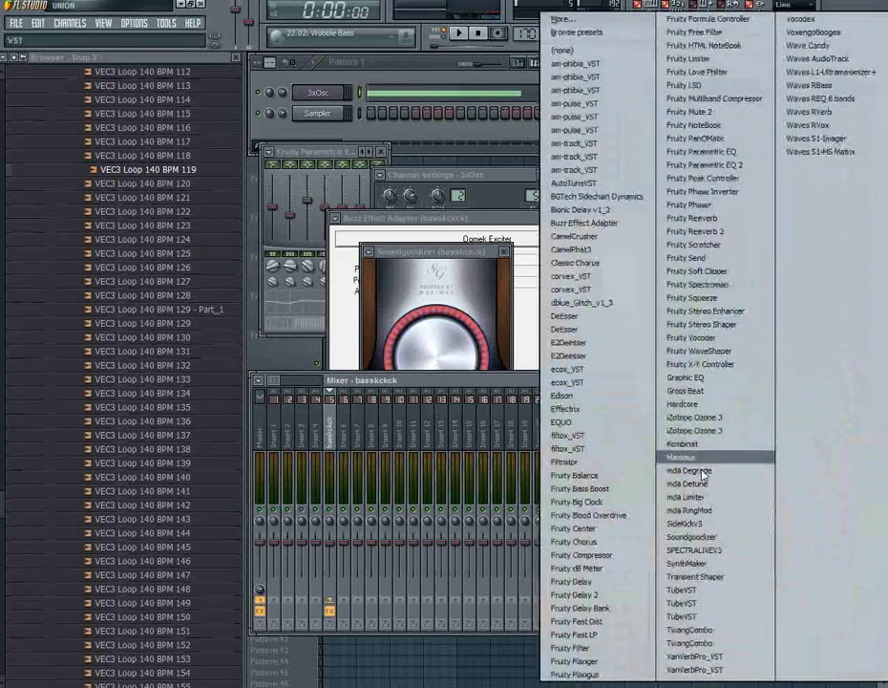
pyautogui.click(704, 153)
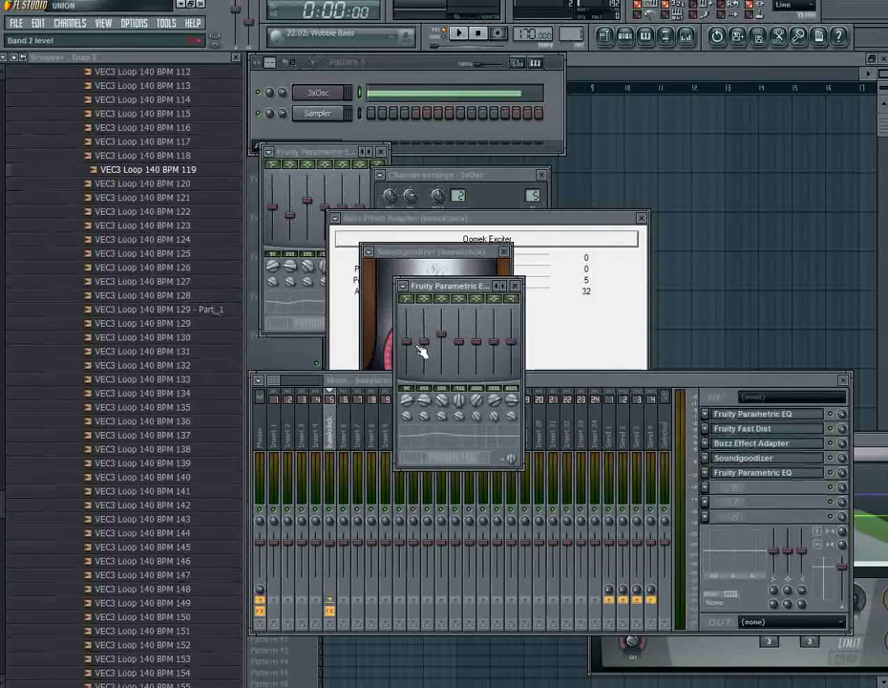
pyautogui.press('space')
pyautogui.moveTo(459, 341)
pyautogui.mouseDown()
pyautogui.moveTo(460, 331)
pyautogui.moveTo(512, 332)
pyautogui.moveTo(477, 343)
pyautogui.mouseUp()
pyautogui.press('space')
pyautogui.press('space')
pyautogui.press('space')
pyautogui.press('space')
pyautogui.press('space')
pyautogui.moveTo(407, 341); pyautogui.dragTo(407, 328)
pyautogui.press('space')
# Lower the basskckck track volume to 78% and audition the pattern.
pyautogui.moveTo(331, 543); pyautogui.dragTo(331, 551)
pyautogui.press('space')
pyautogui.press('space')
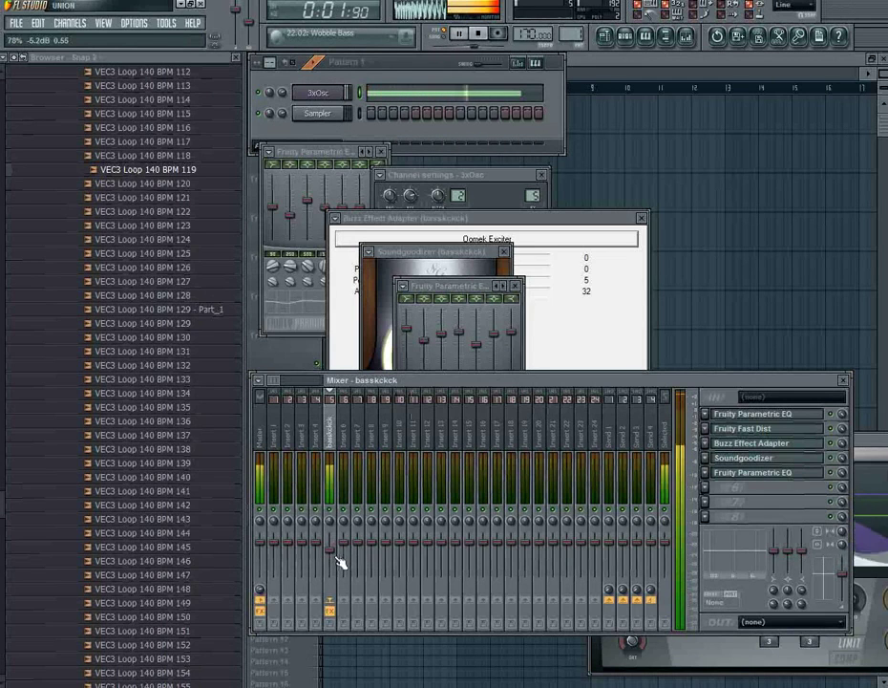
pyautogui.press('space')
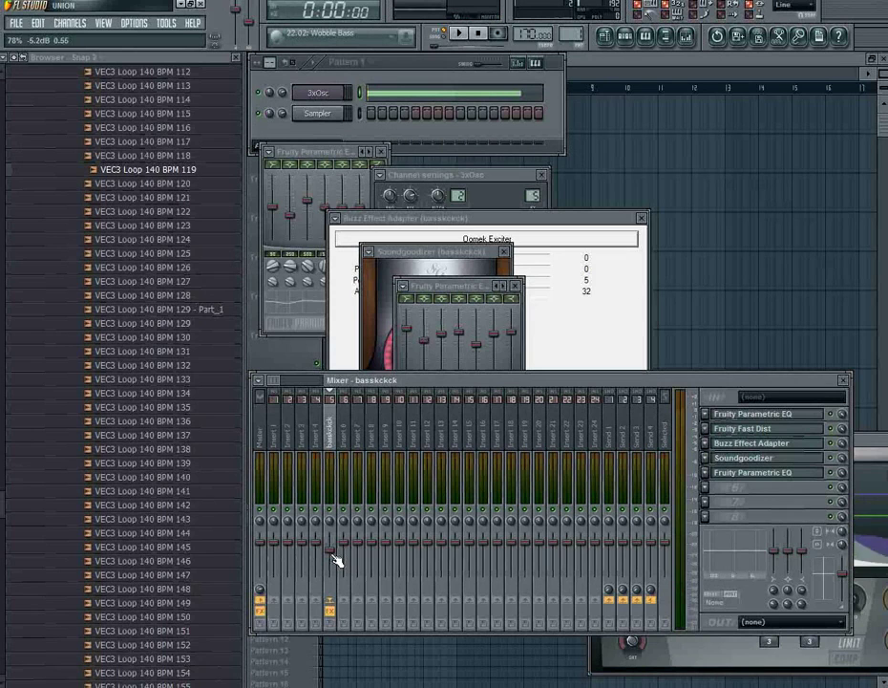
# Lengthen both 3xOsc notes to the end of bar 2 and close the piano roll.
pyautogui.click(429, 108)
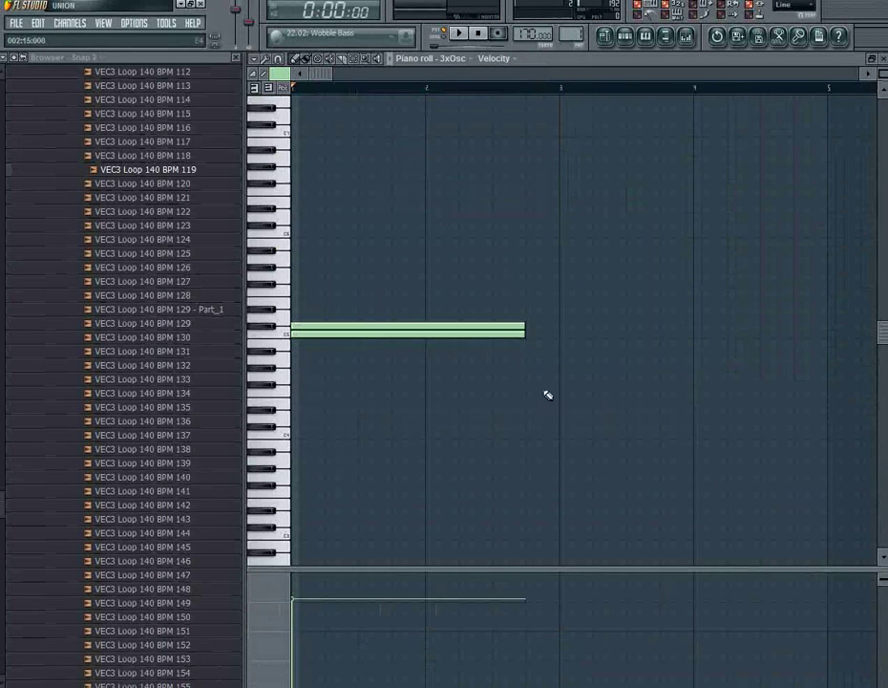
pyautogui.click(505, 327)
pyautogui.moveTo(525, 326); pyautogui.dragTo(565, 268)
pyautogui.click(883, 59)
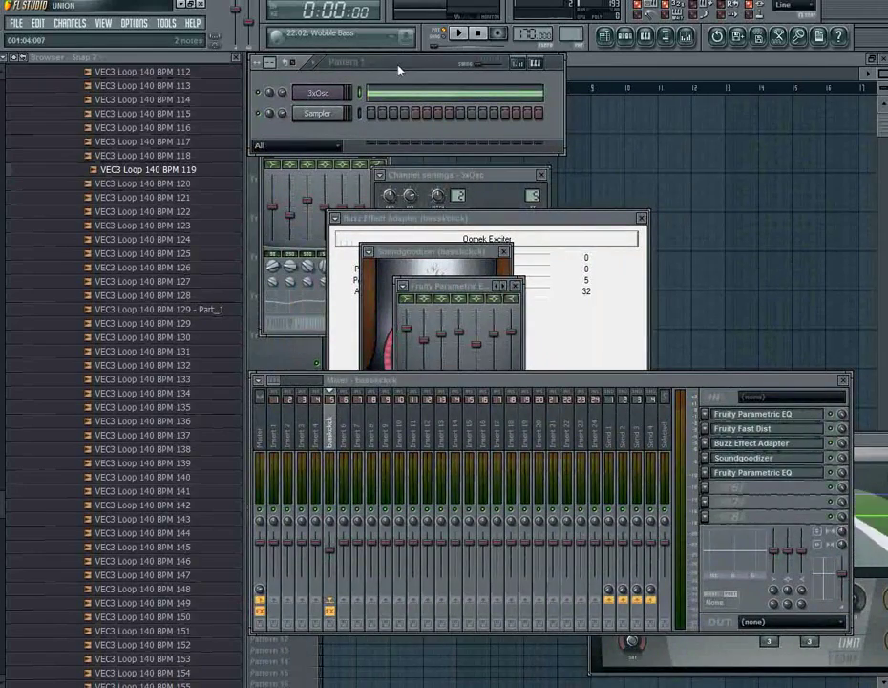
# Render the pattern to the desktop as the Microsoft wave file NORM_BASS_S_EFFECTAMI.wav.
pyautogui.click(17, 25)
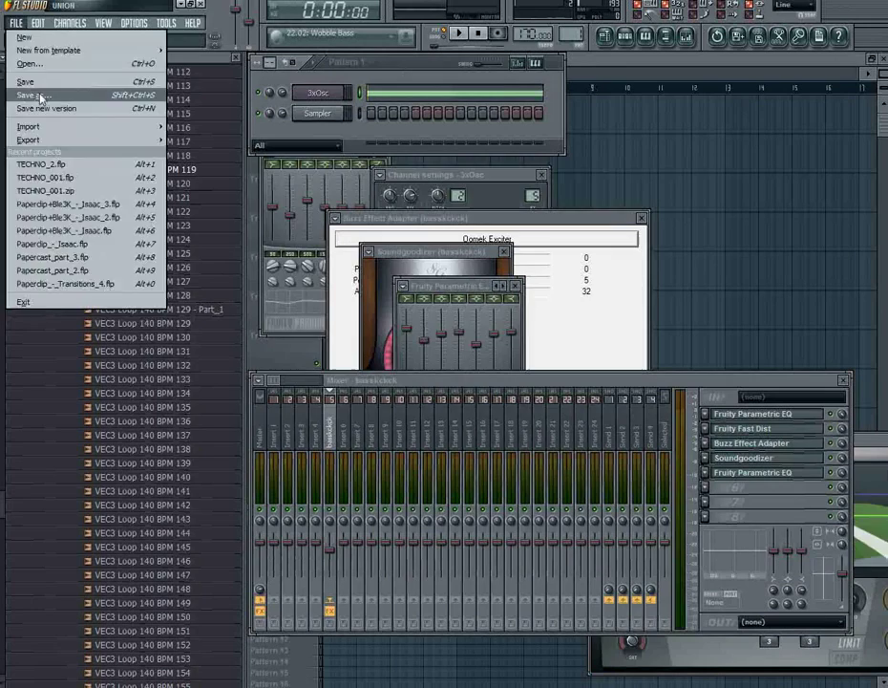
pyautogui.click(40, 96)
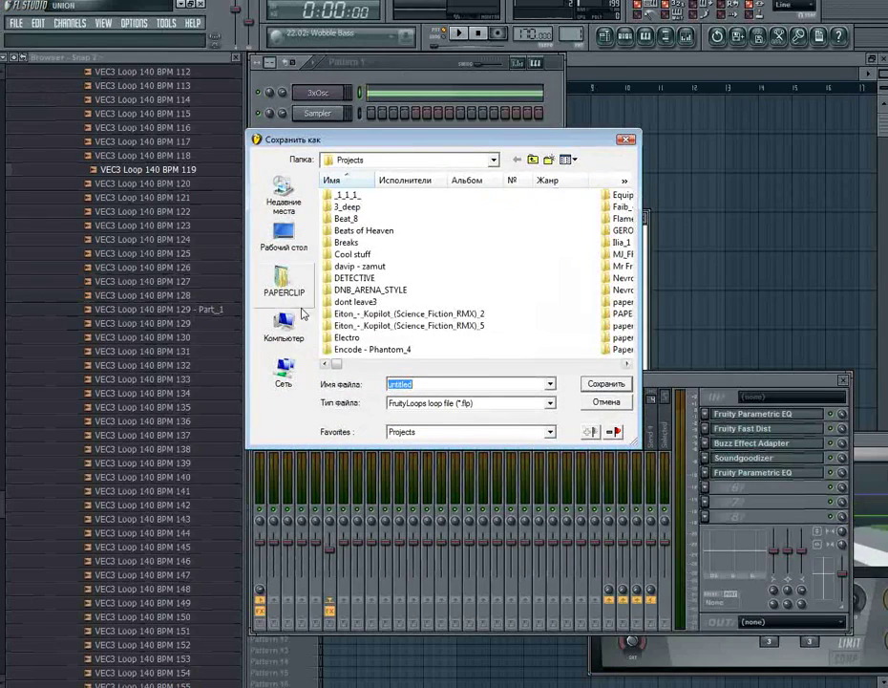
pyautogui.click(284, 237)
pyautogui.click(454, 405)
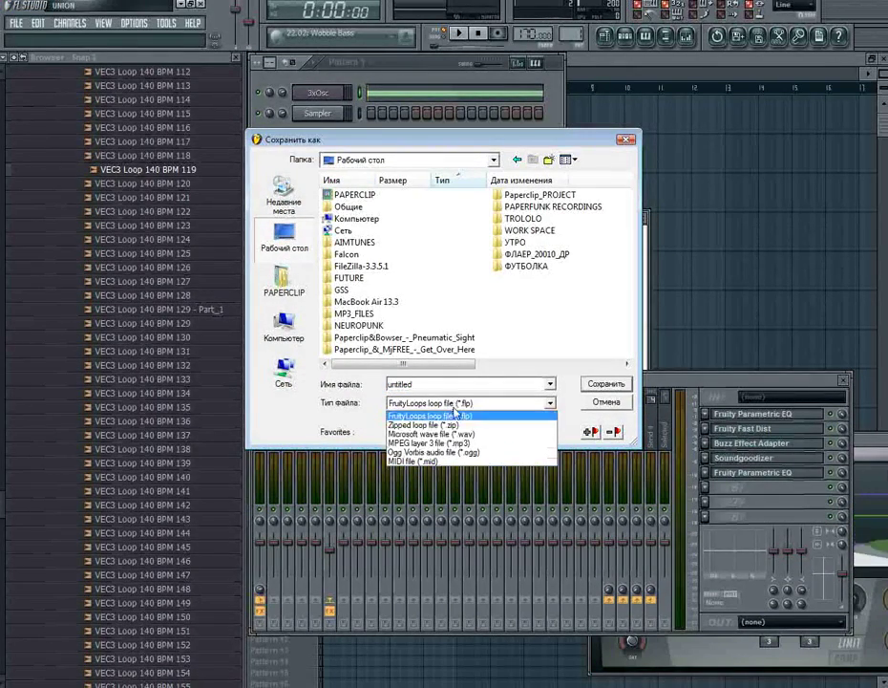
pyautogui.click(451, 433)
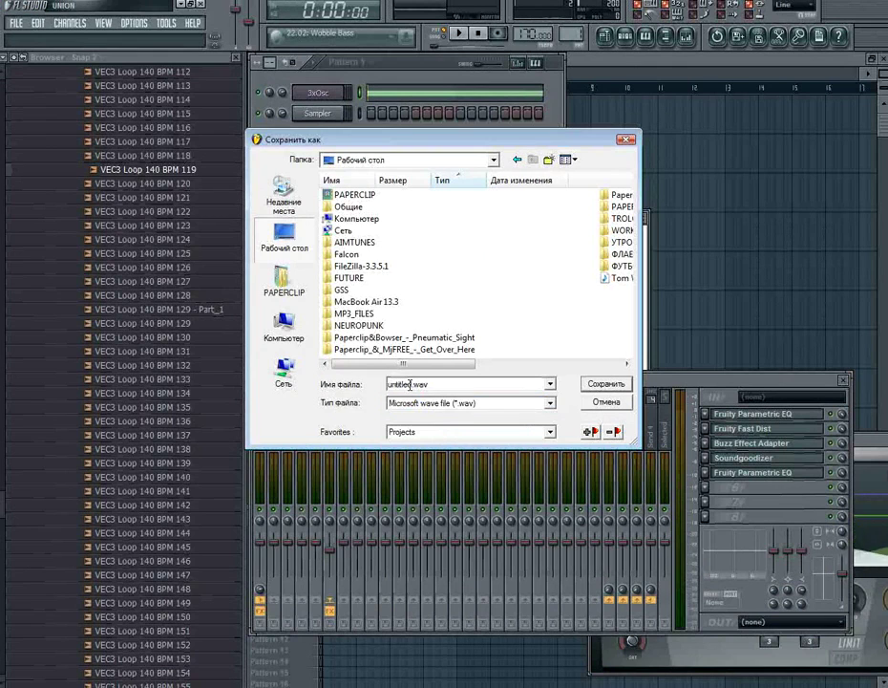
pyautogui.write('NORM_')
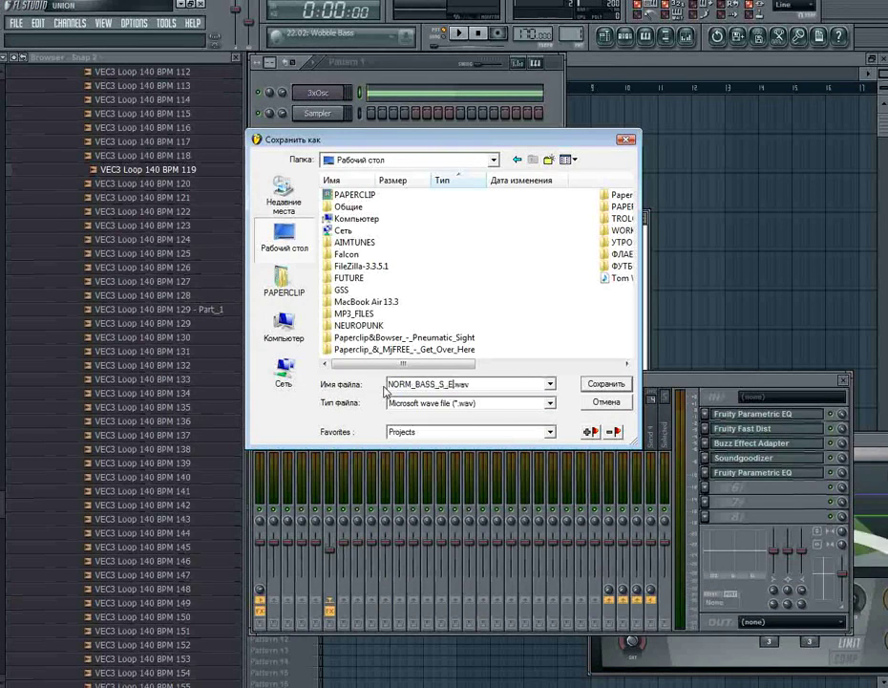
pyautogui.write('BASS_S_EFFECTAMI')
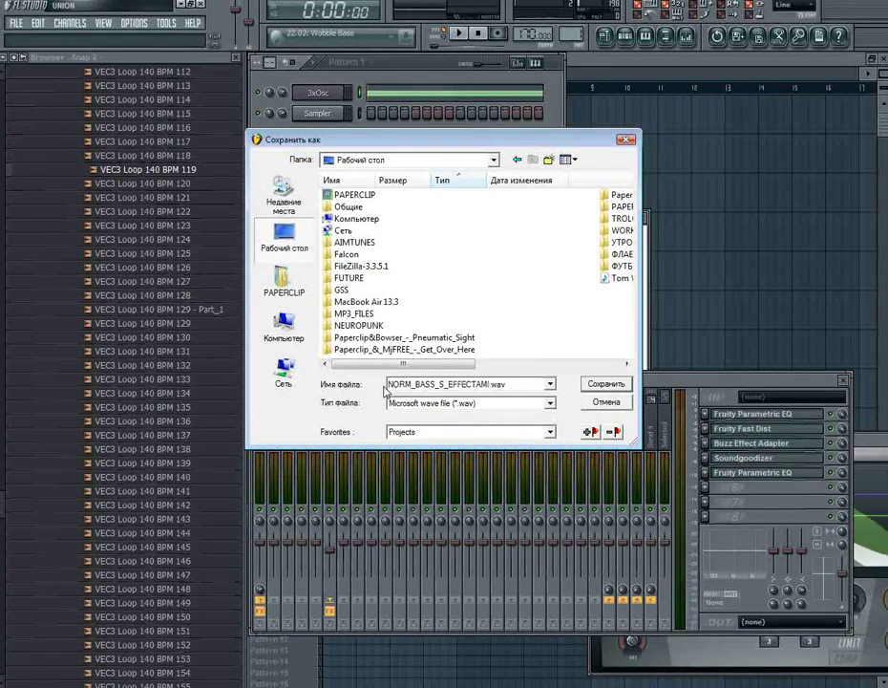
pyautogui.press('Return')
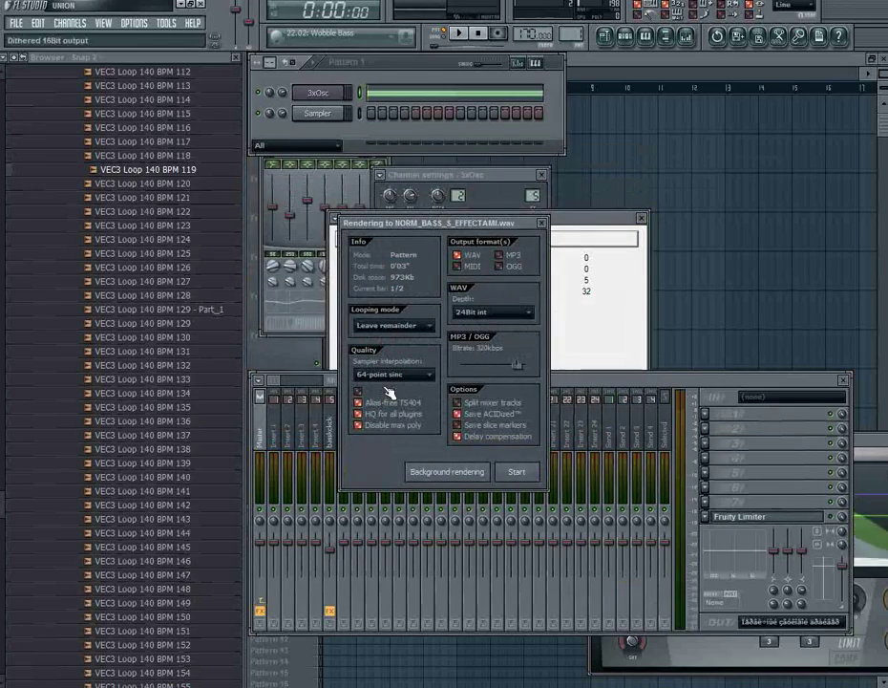
pyautogui.click(517, 473)
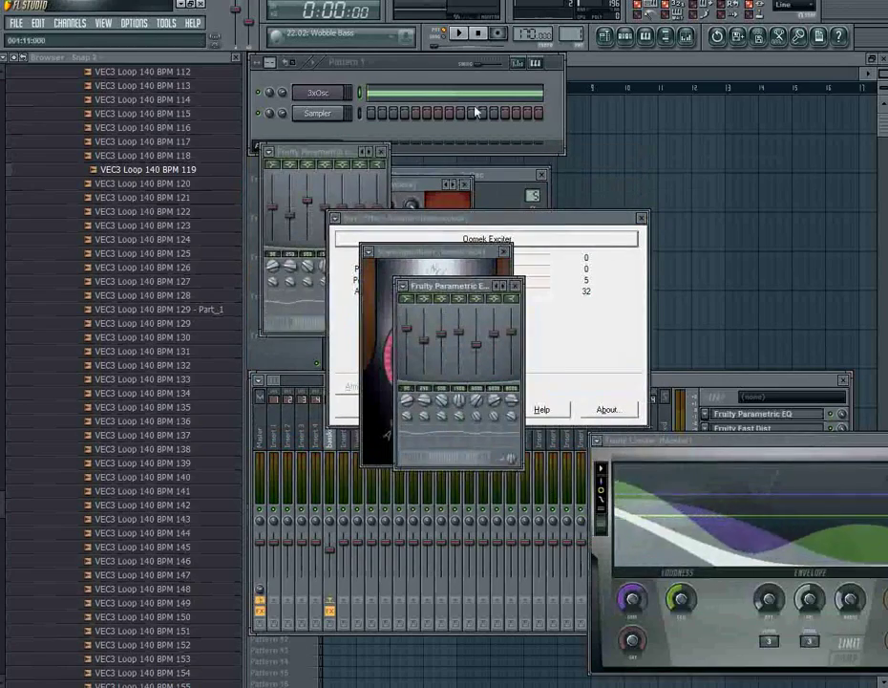
# Insert an Audio Clip channel, load NORM_BASS_S_EFFECTAMI from the desktop, and place the clip at the start of playlist track 2.
pyautogui.rightClick(336, 93)
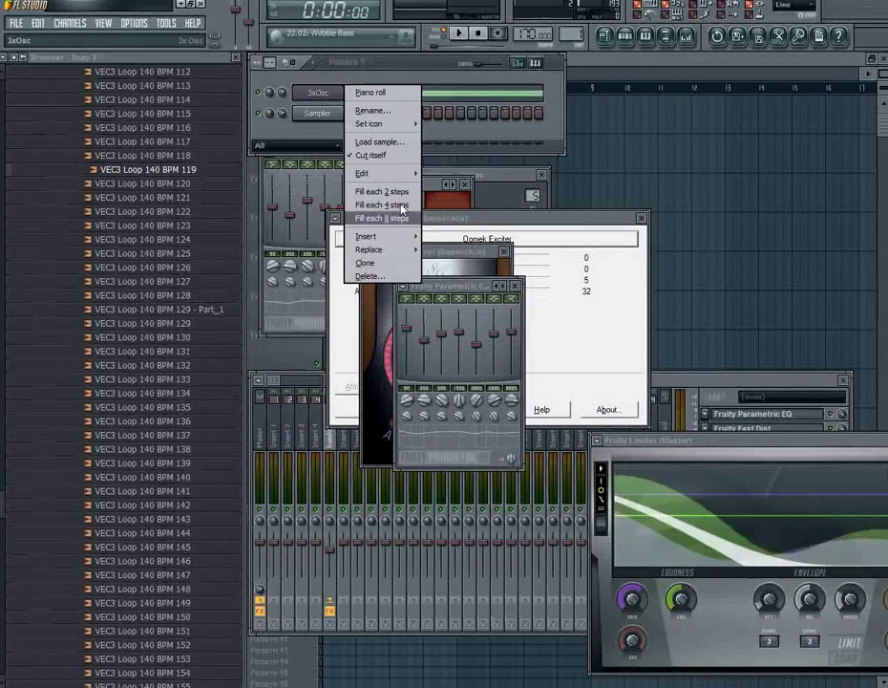
pyautogui.moveTo(368, 236)
pyautogui.click(449, 63)
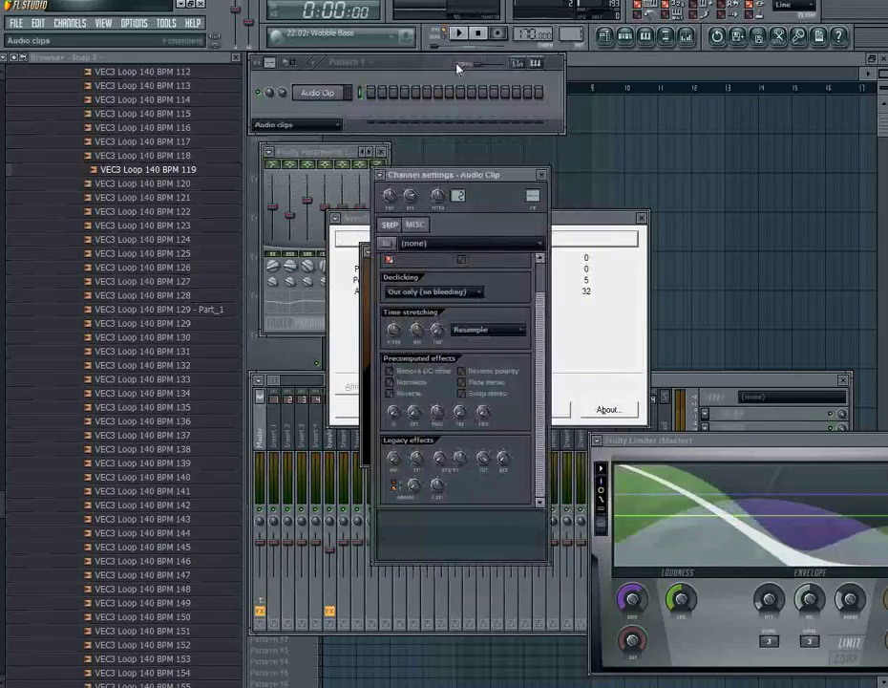
pyautogui.click(387, 246)
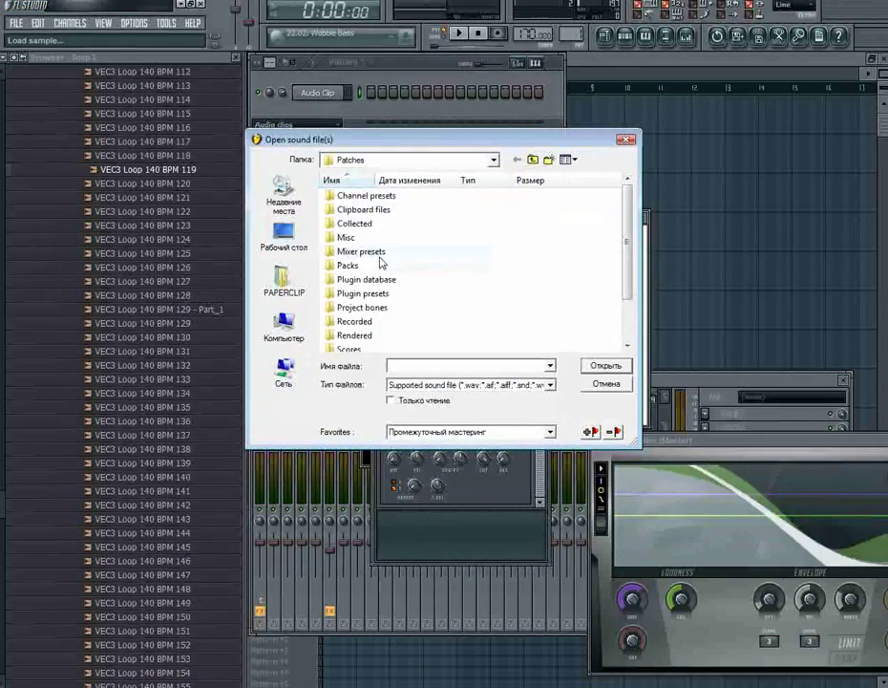
pyautogui.click(284, 237)
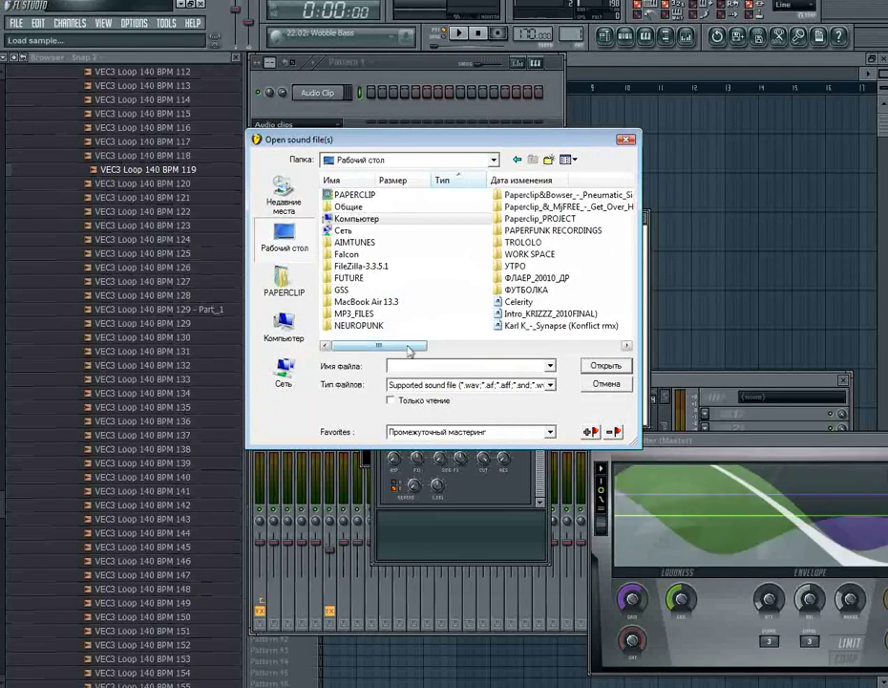
pyautogui.moveTo(407, 345); pyautogui.dragTo(490, 345)
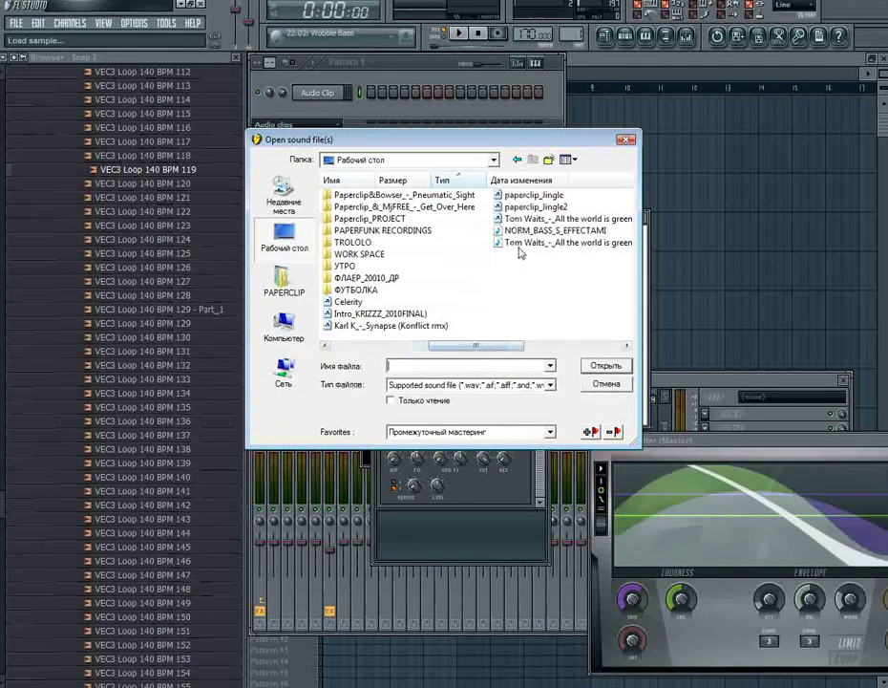
pyautogui.click(554, 230)
pyautogui.click(602, 370)
pyautogui.moveTo(694, 196); pyautogui.dragTo(328, 149)
pyautogui.scroll(5, 336, 158)
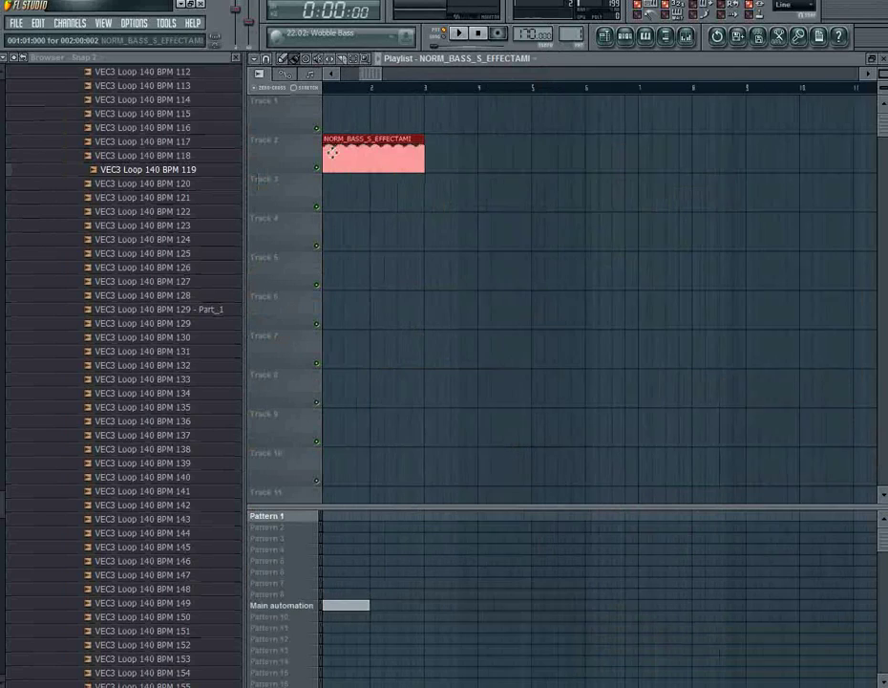
# Set the bass clip's time stretching mode to Resample and briefly run playback to audition it.
pyautogui.doubleClick(344, 156)
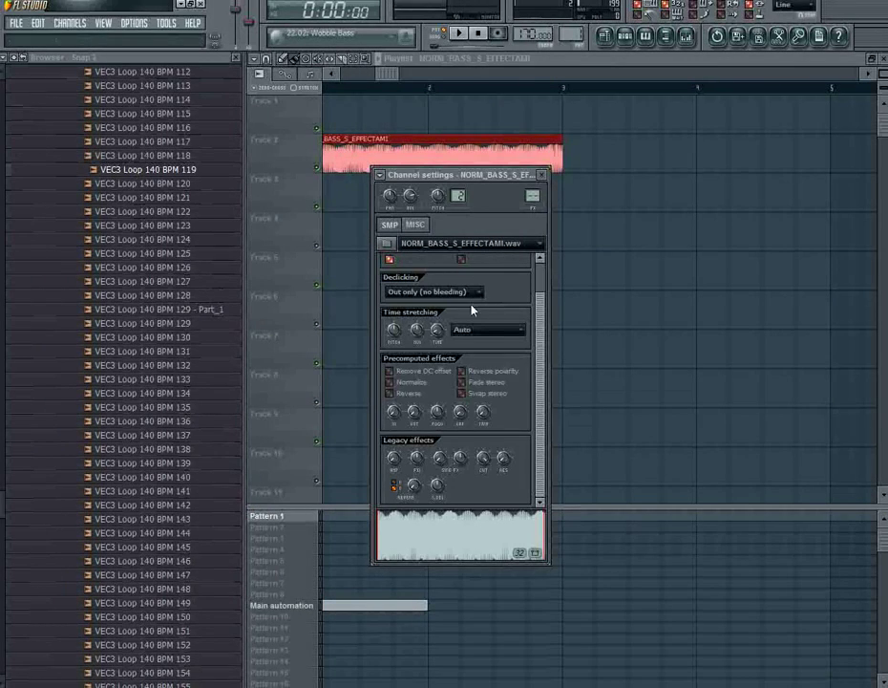
pyautogui.click(468, 329)
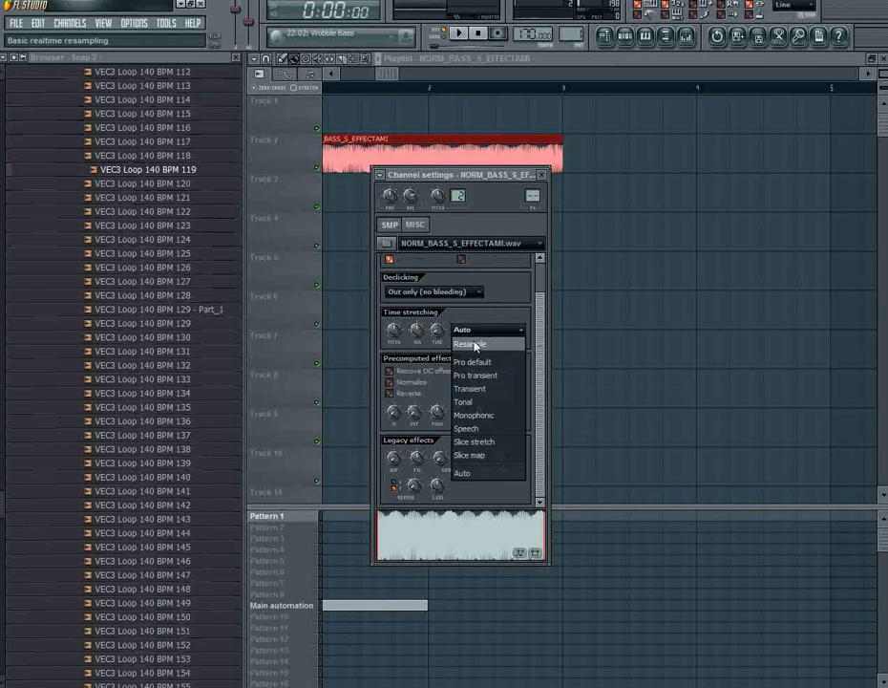
pyautogui.click(472, 345)
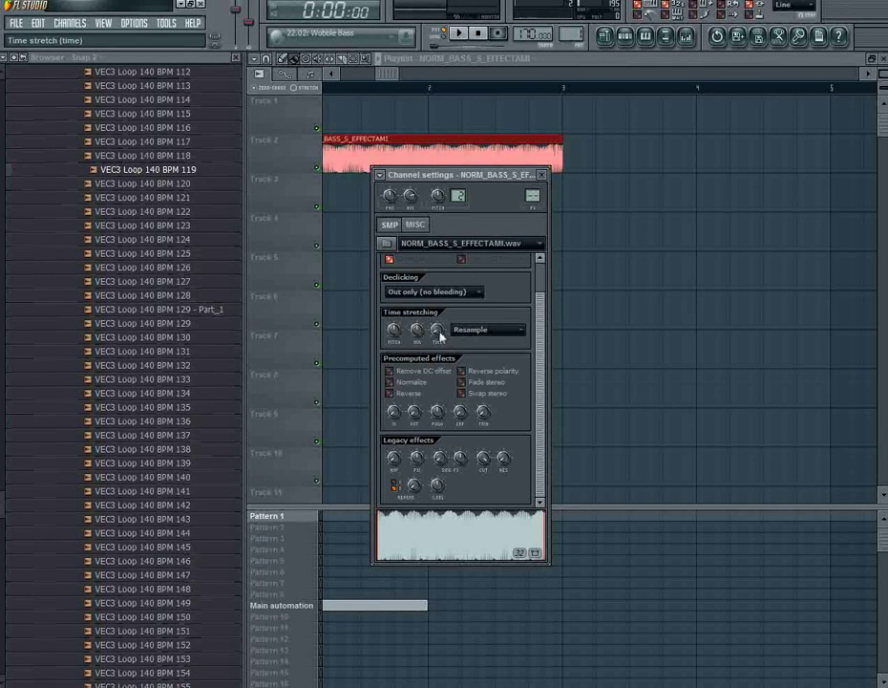
pyautogui.rightClick(441, 334)
pyautogui.click(446, 342)
pyautogui.press('Escape')
pyautogui.press('space')
pyautogui.press('space')
# Move the bass clip up to playlist track 1 and duplicate it onto track 2 at bar 1.
pyautogui.moveTo(388, 81); pyautogui.dragTo(292, 83)
pyautogui.moveTo(382, 159); pyautogui.dragTo(373, 111)
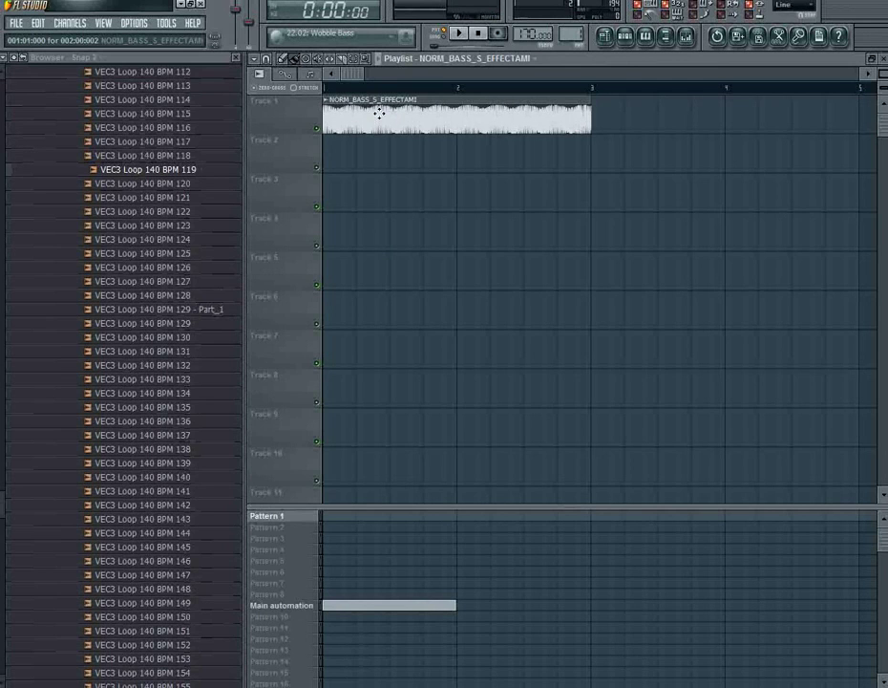
pyautogui.moveTo(380, 112); pyautogui.dragTo(377, 159)
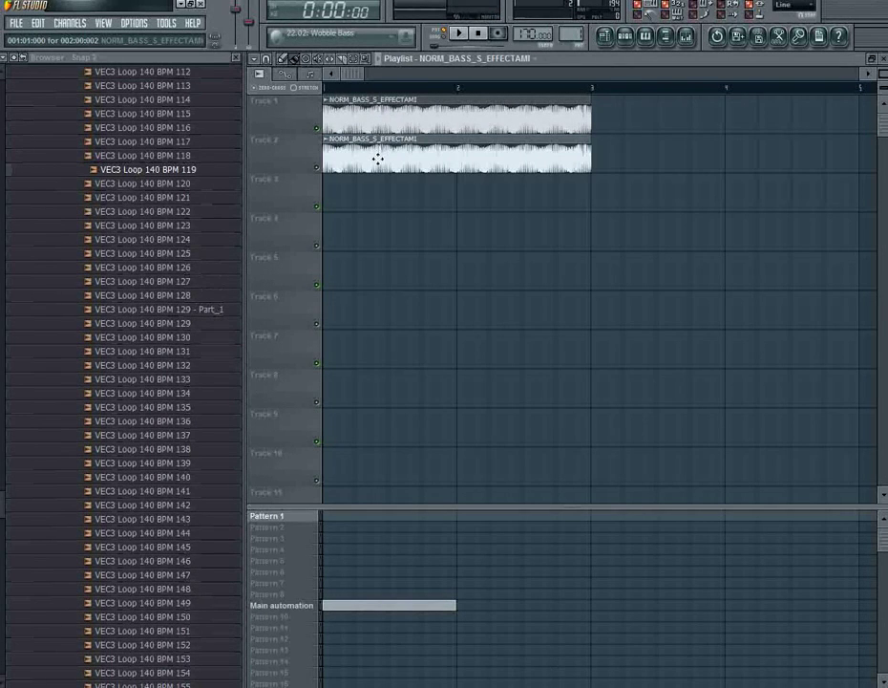
# Set the bass clip's pitch to +2 cents and audition the playlist in song mode.
pyautogui.doubleClick(378, 160)
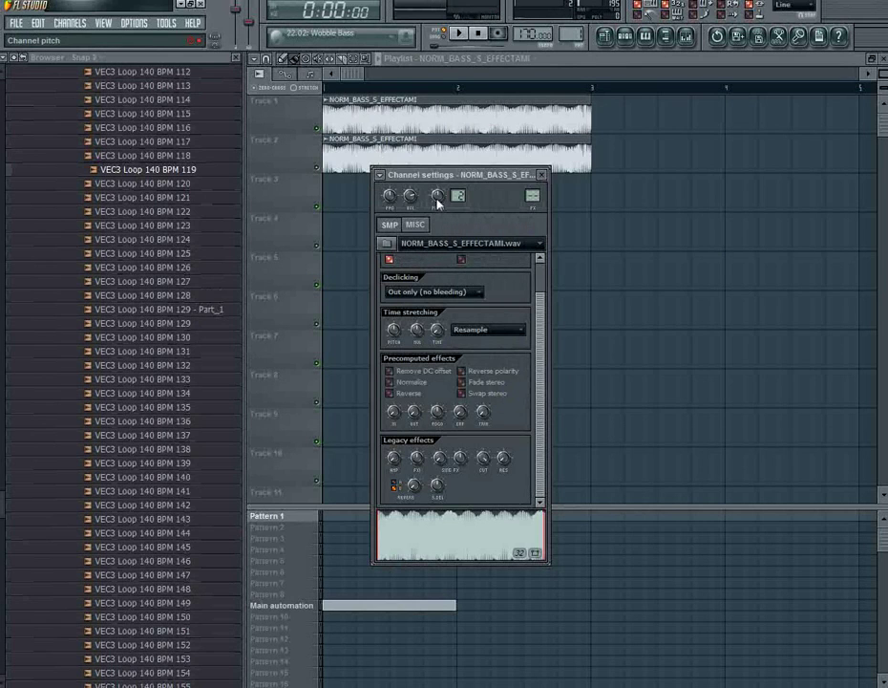
pyautogui.moveTo(394, 329); pyautogui.dragTo(394, 328)
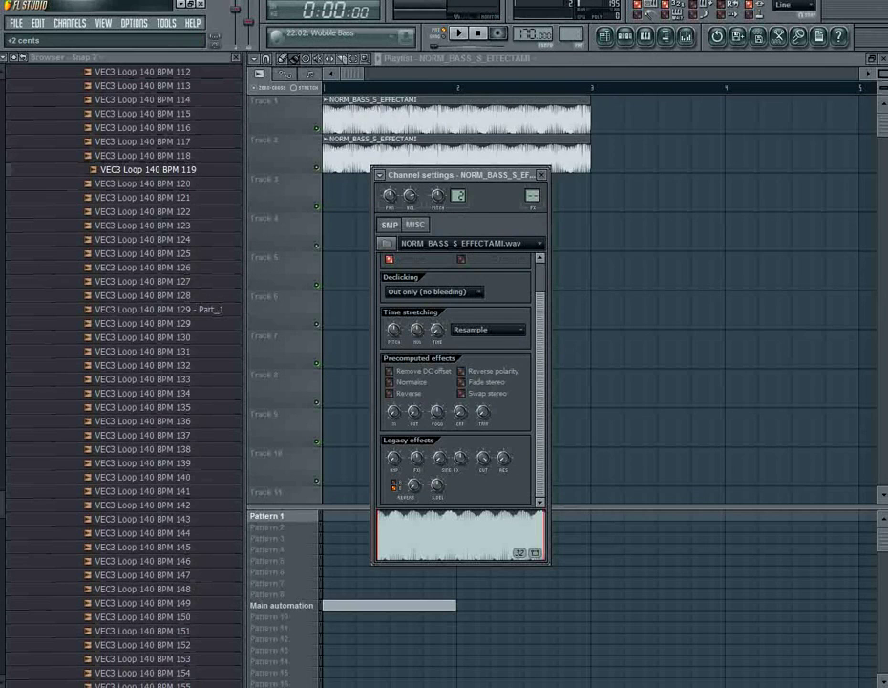
pyautogui.press('Escape')
pyautogui.press('space')
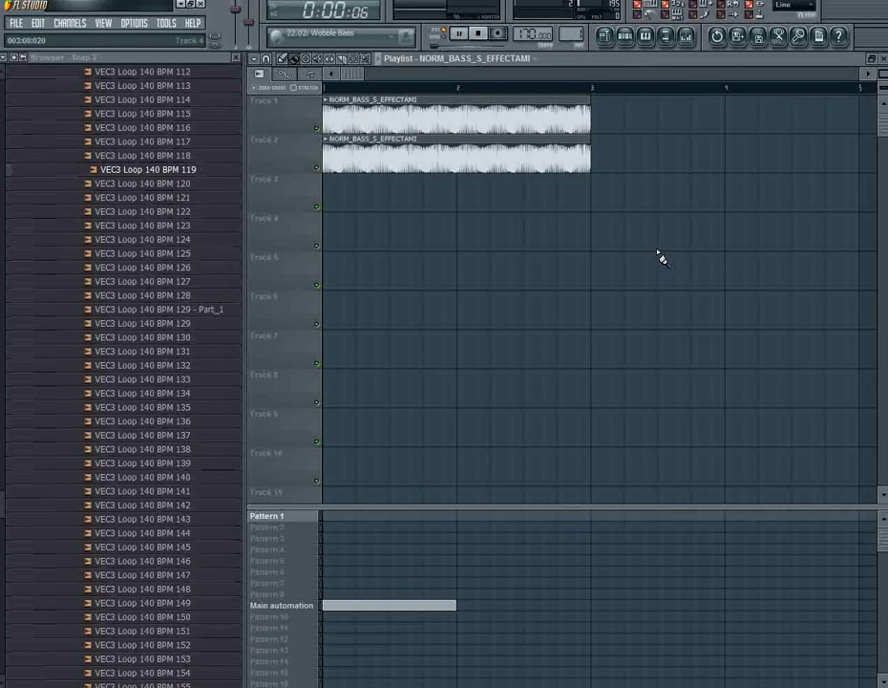
pyautogui.click(444, 36)
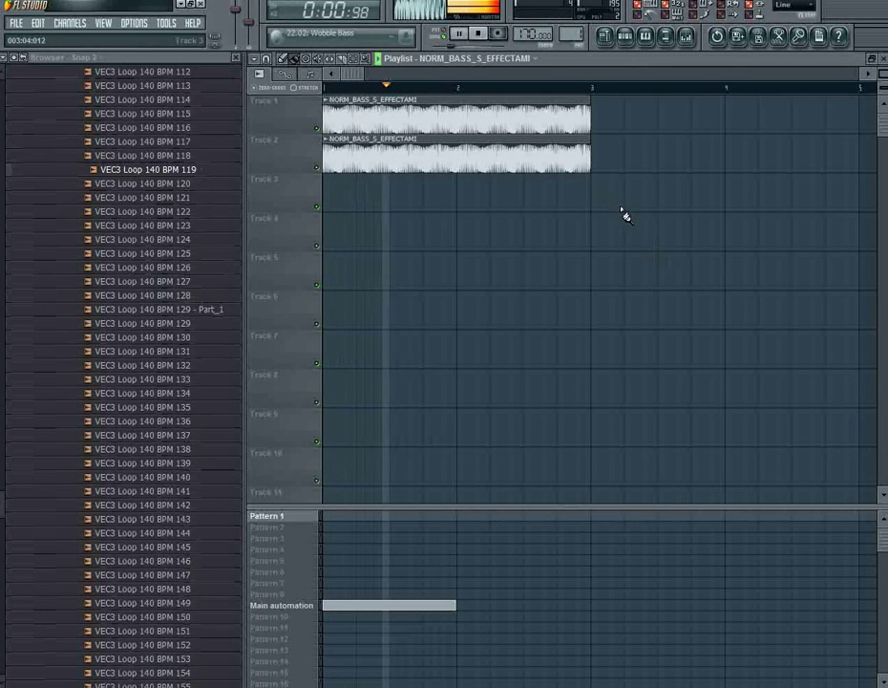
pyautogui.press('space')
# Make the duplicated bass clip on track 2 unique so it has its own channel.
pyautogui.doubleClick(514, 158)
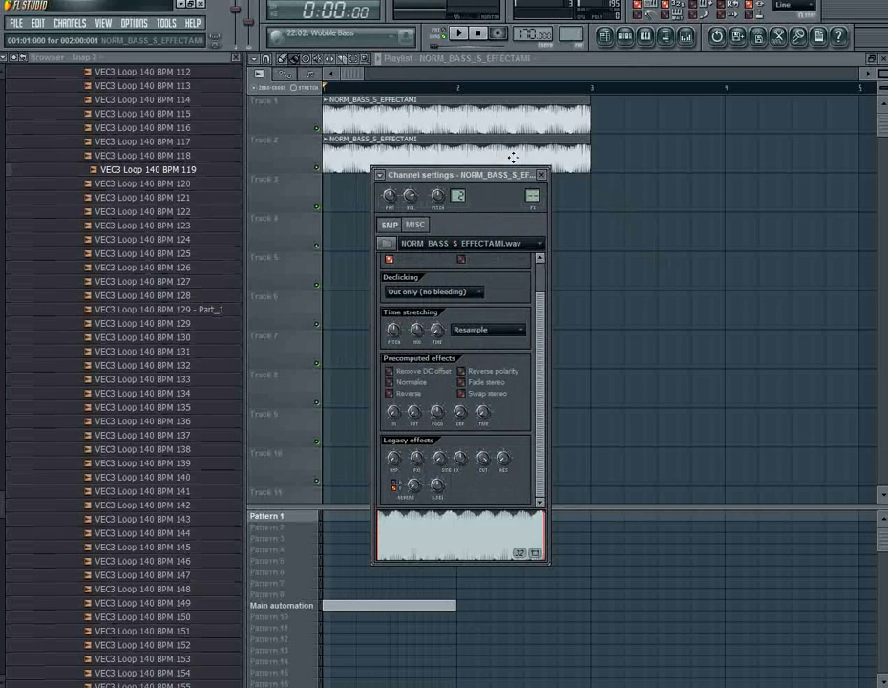
pyautogui.rightClick(440, 338)
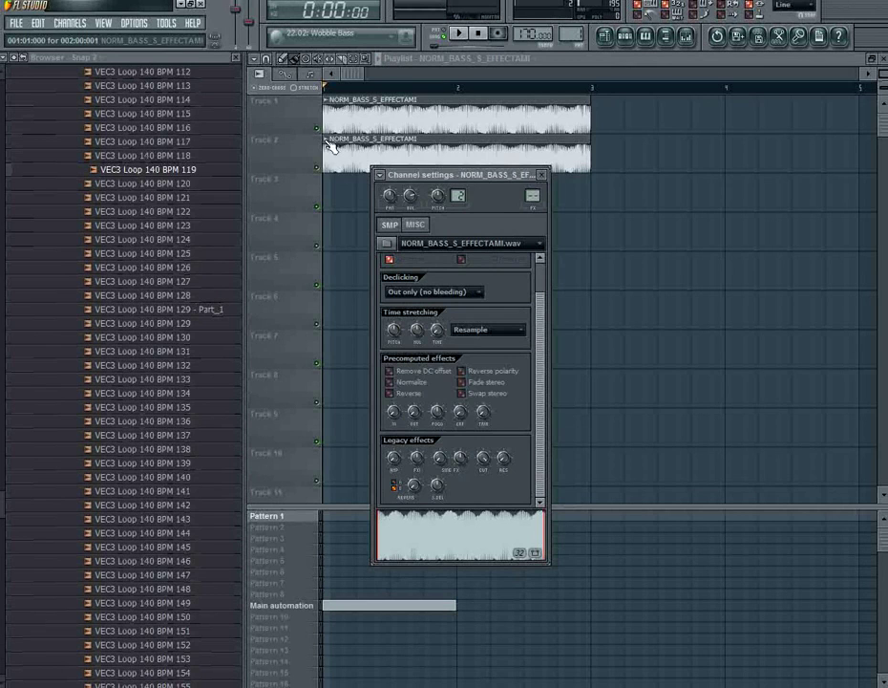
pyautogui.click(328, 141)
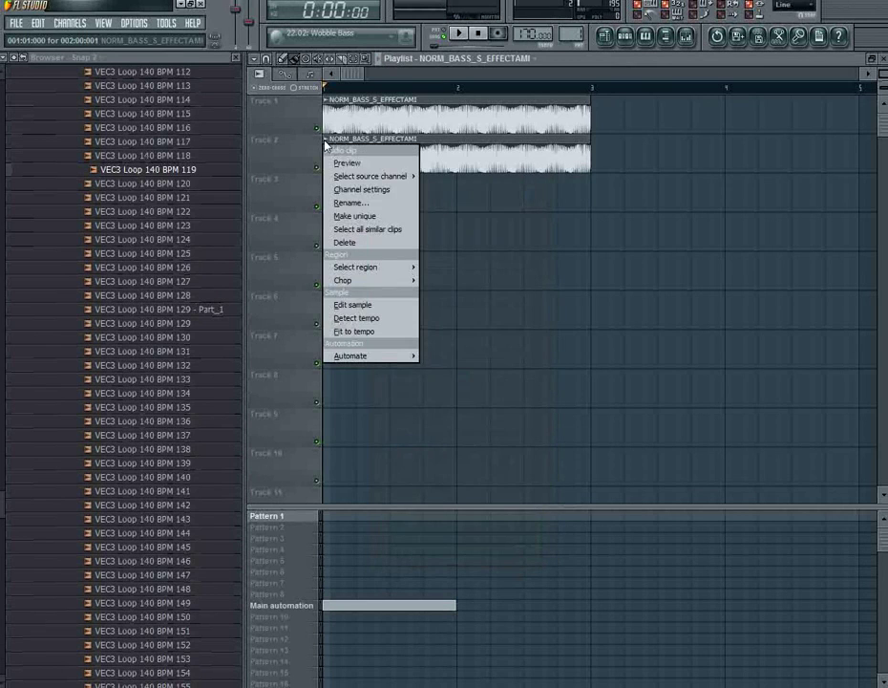
pyautogui.click(351, 217)
# Reset the track 1 clip's channel pitch to 0 cents and audition both clips together.
pyautogui.doubleClick(366, 115)
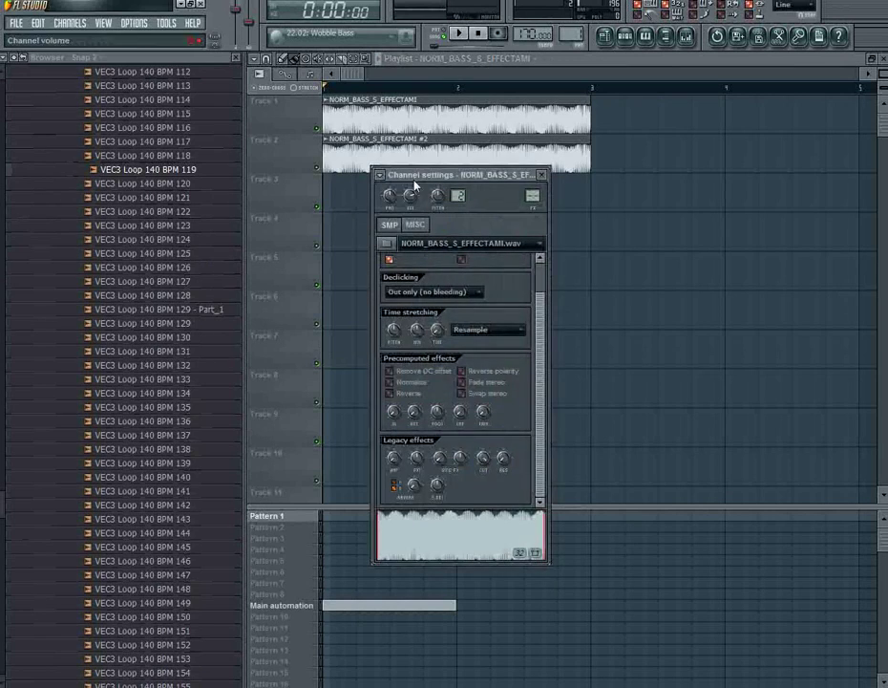
pyautogui.rightClick(445, 204)
pyautogui.click(448, 206)
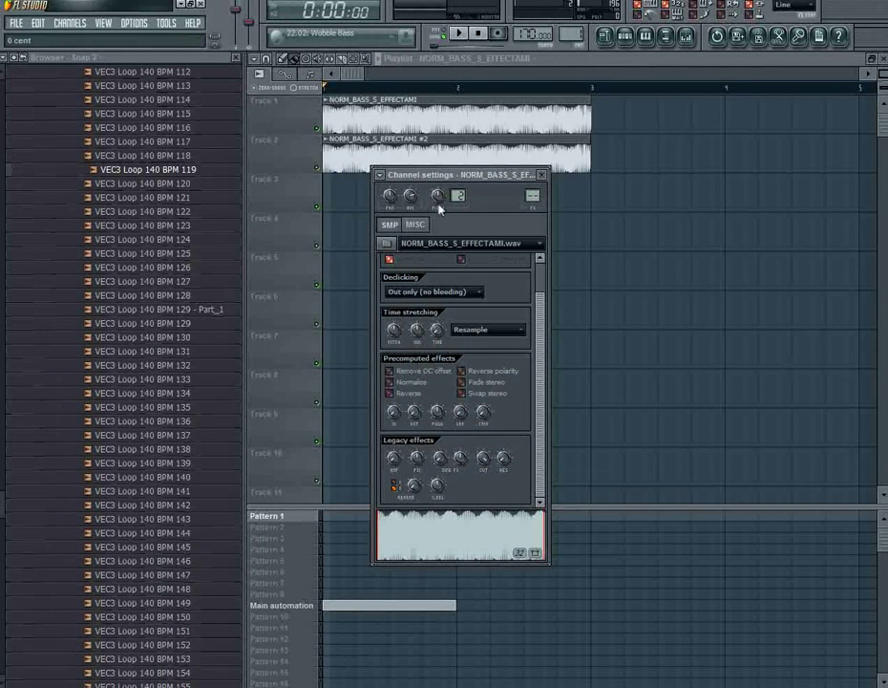
pyautogui.rightClick(360, 209)
pyautogui.press('space')
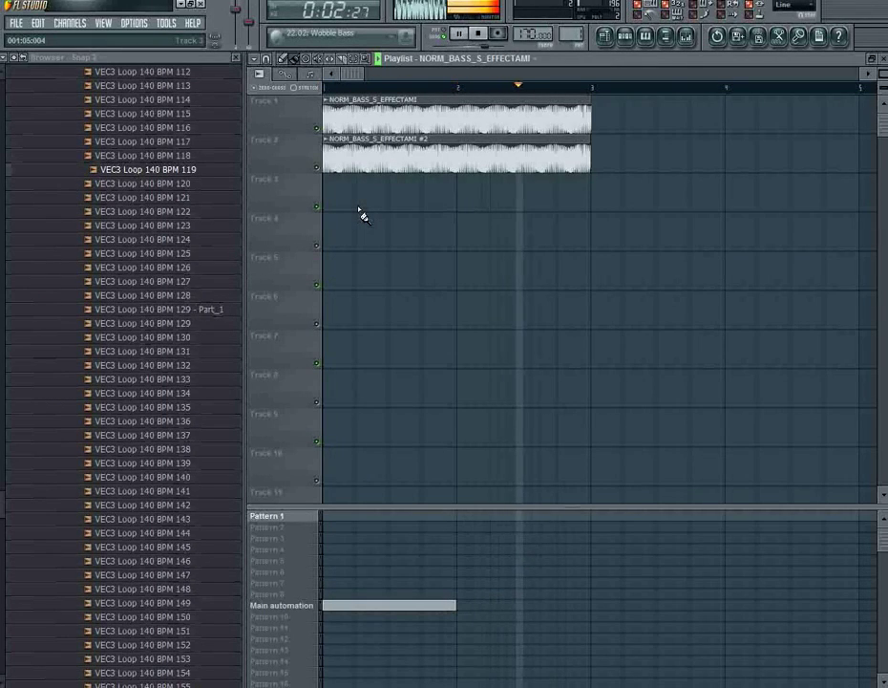
pyautogui.press('space')
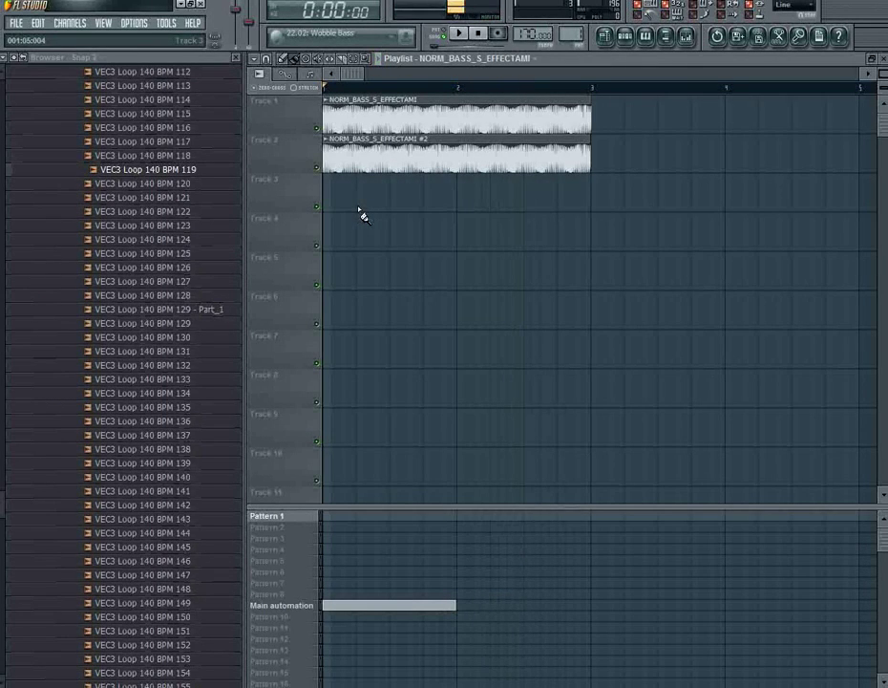
# Route the track 1 bass clip to mixer insert 8 and the track 2 clip to insert 9.
pyautogui.click(686, 40)
pyautogui.doubleClick(516, 114)
pyautogui.moveTo(528, 201); pyautogui.dragTo(527, 189)
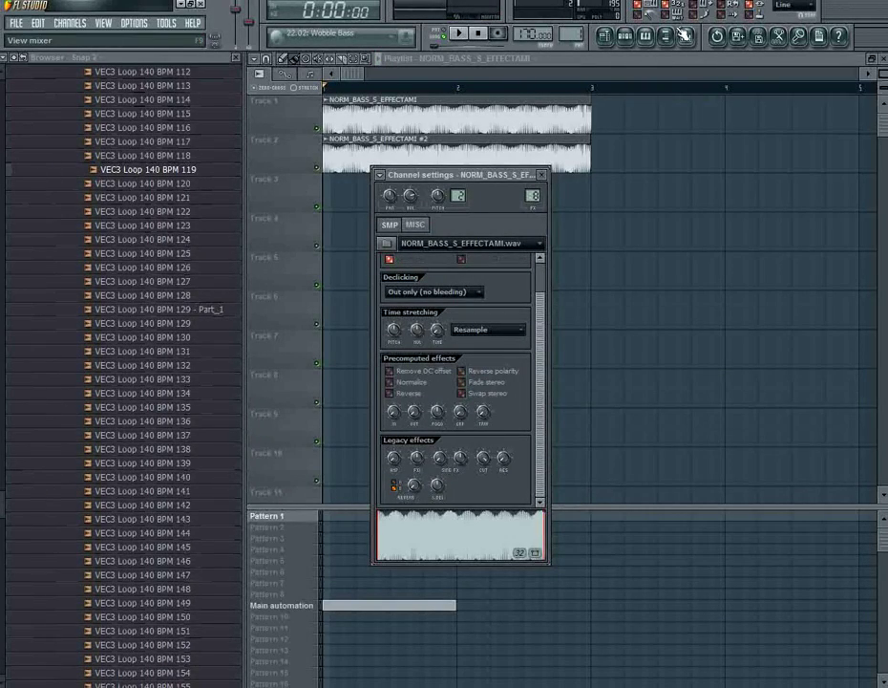
pyautogui.click(687, 39)
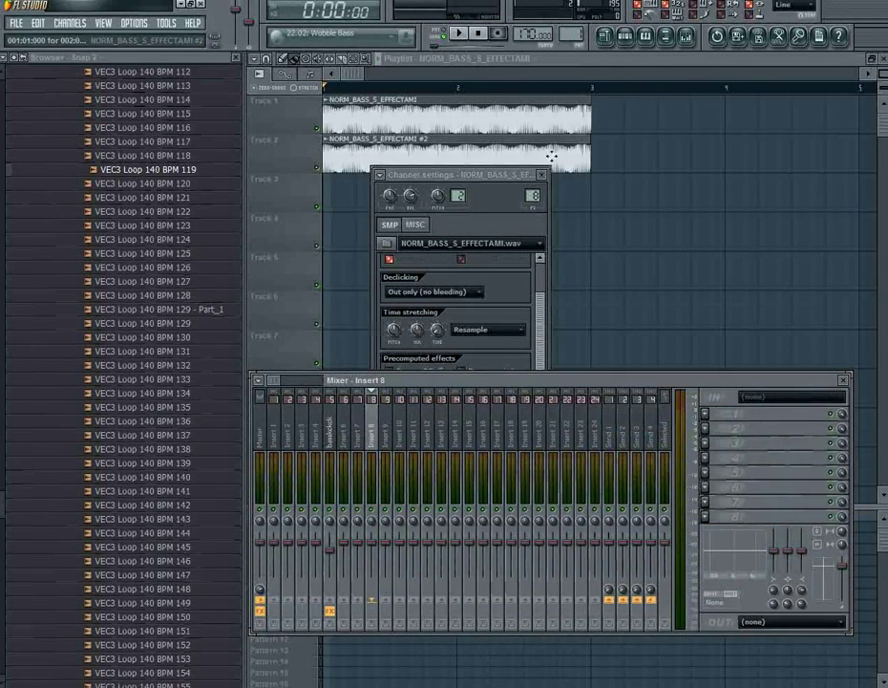
pyautogui.doubleClick(551, 156)
pyautogui.moveTo(532, 196); pyautogui.dragTo(532, 179)
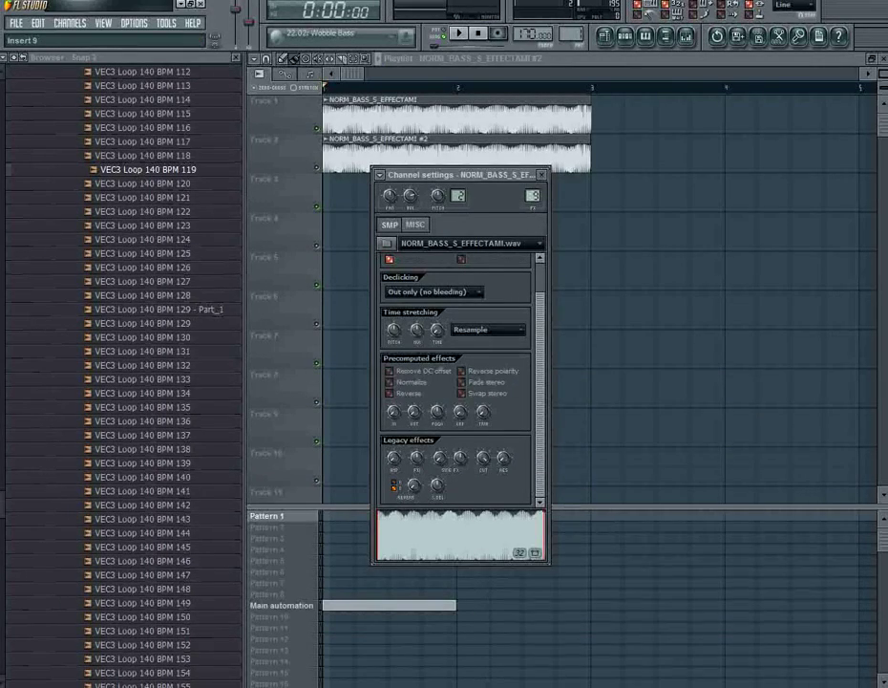
# Rename both mixer insert 8 and insert 9 as BASS NOISIA.
pyautogui.click(685, 36)
pyautogui.click(373, 421)
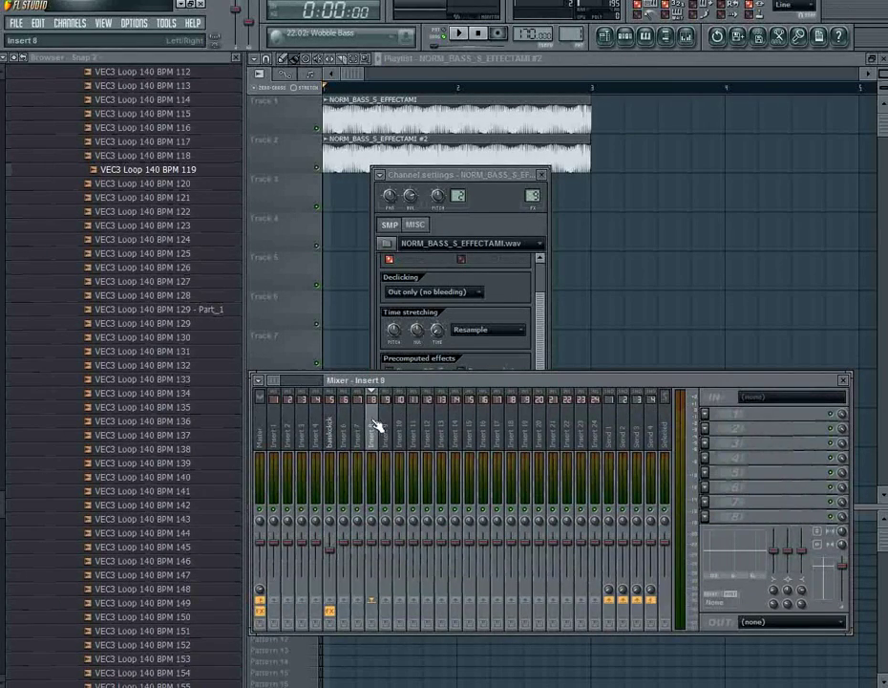
pyautogui.press('F2')
pyautogui.write('BASS')
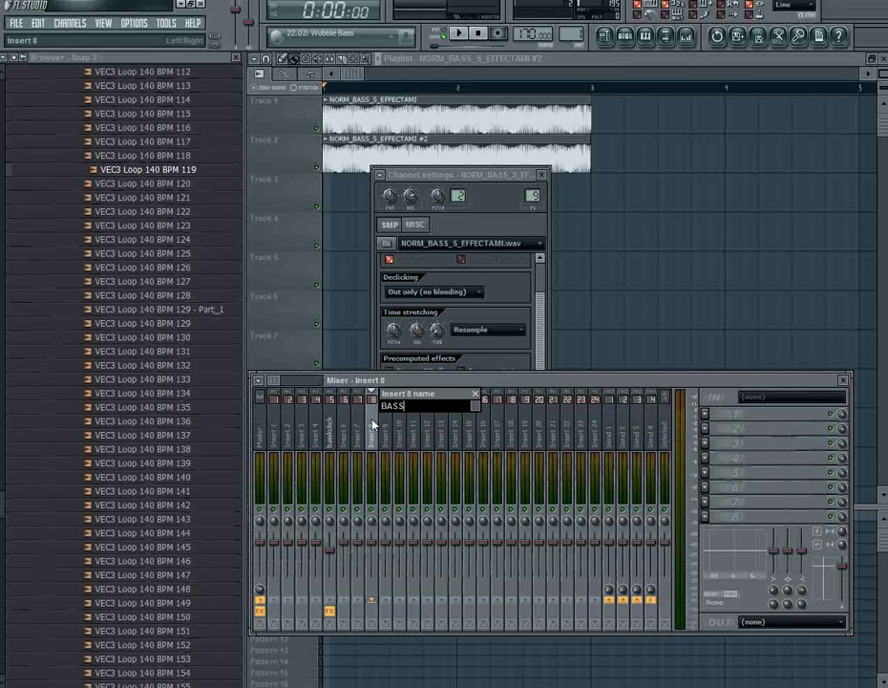
pyautogui.write(' NOISIA')
pyautogui.press('Return')
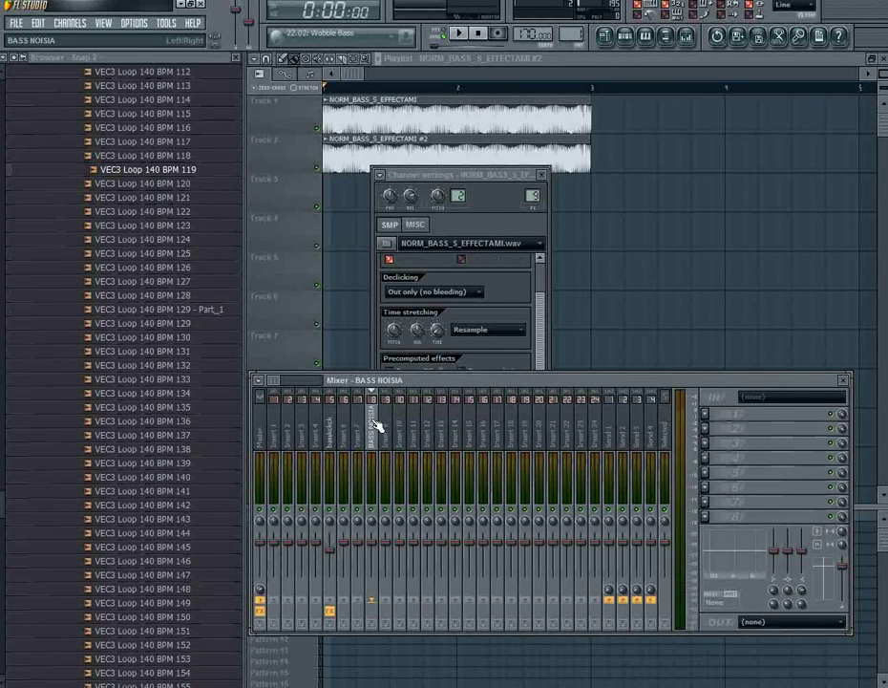
pyautogui.click(387, 425)
pyautogui.press('F2')
pyautogui.write('BASS NOISIA')
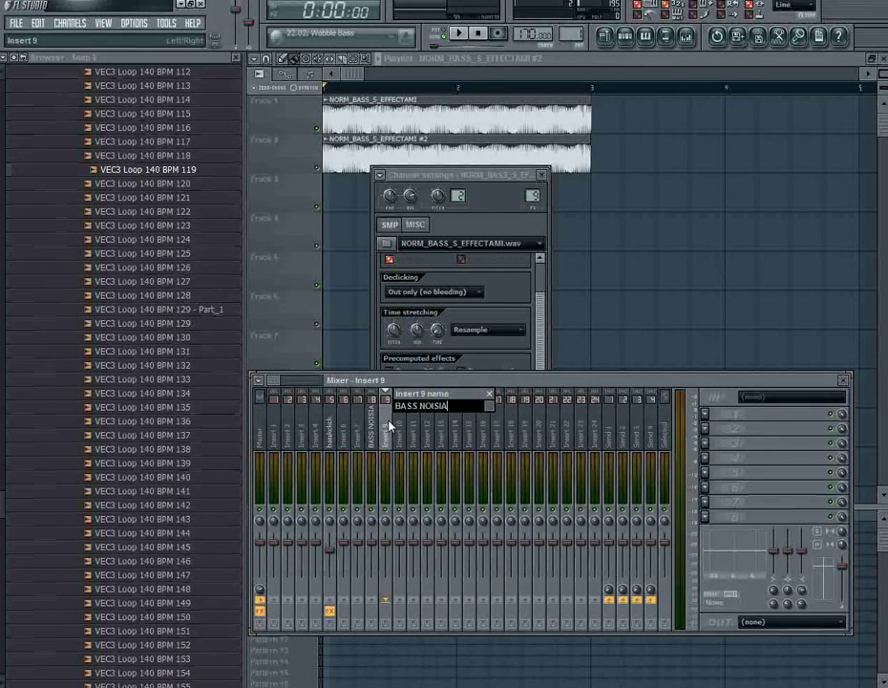
pyautogui.press('Return')
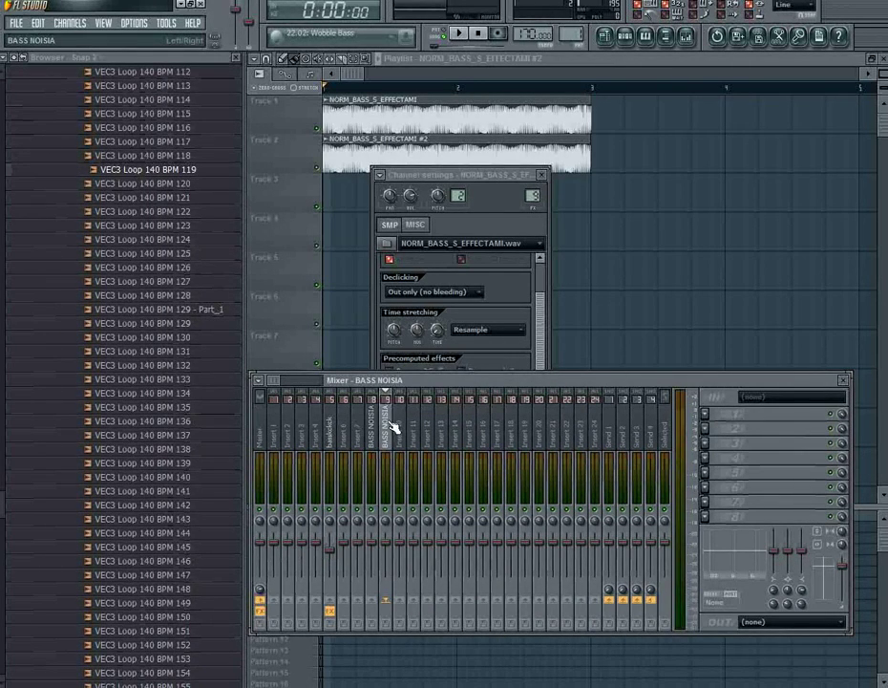
# Load Soundgoodizer in effect slot 2 of mixer insert 9 and audition the layered bass.
pyautogui.click(708, 435)
pyautogui.click(511, 373)
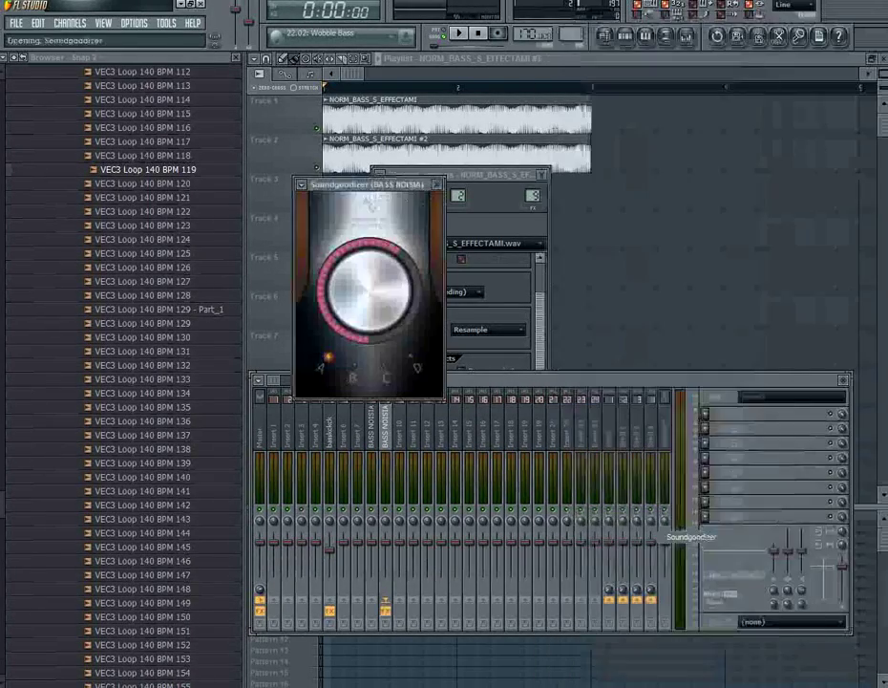
pyautogui.press('space')
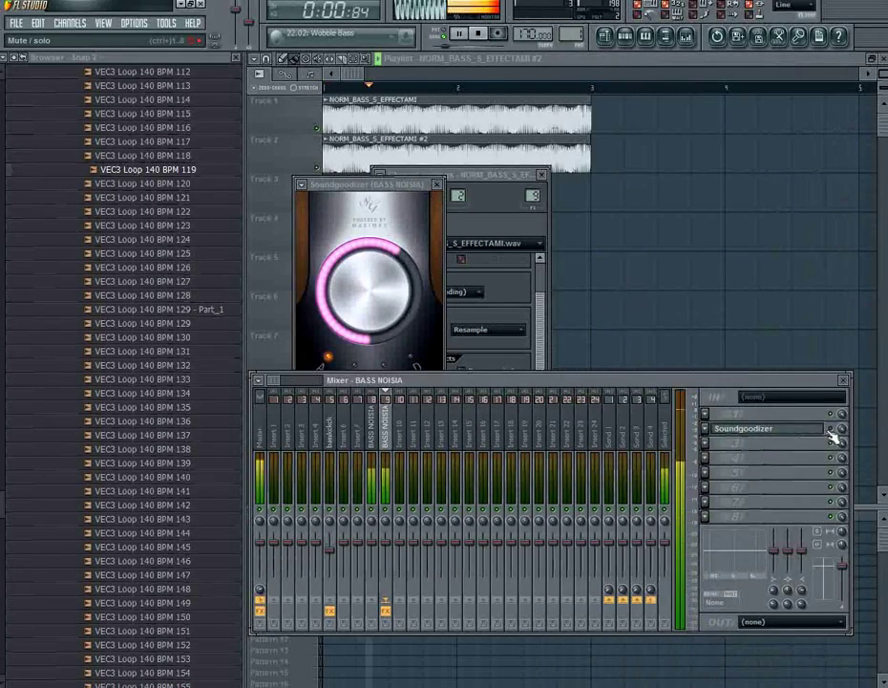
pyautogui.press('space')
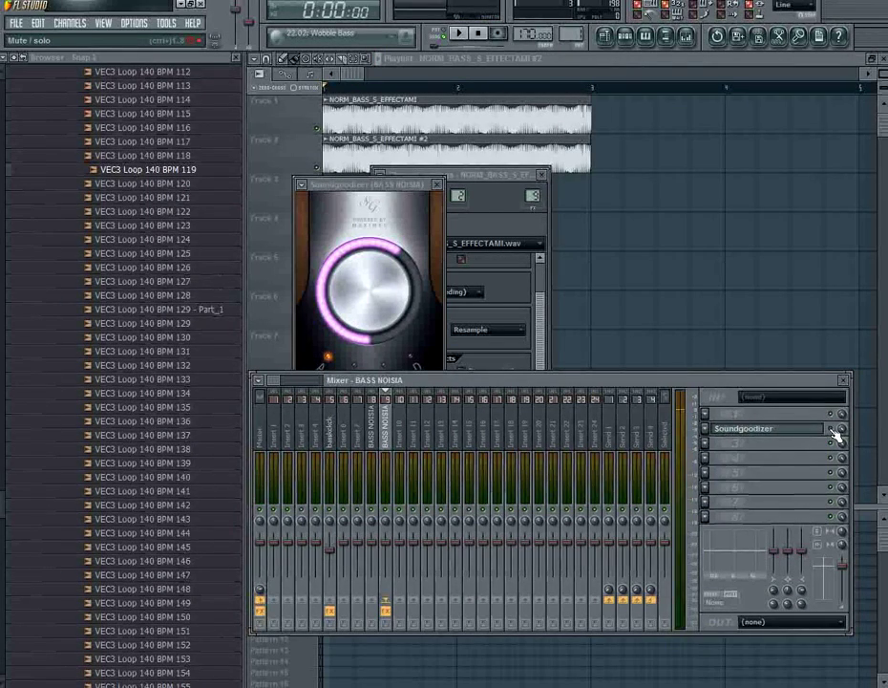
pyautogui.press('space')
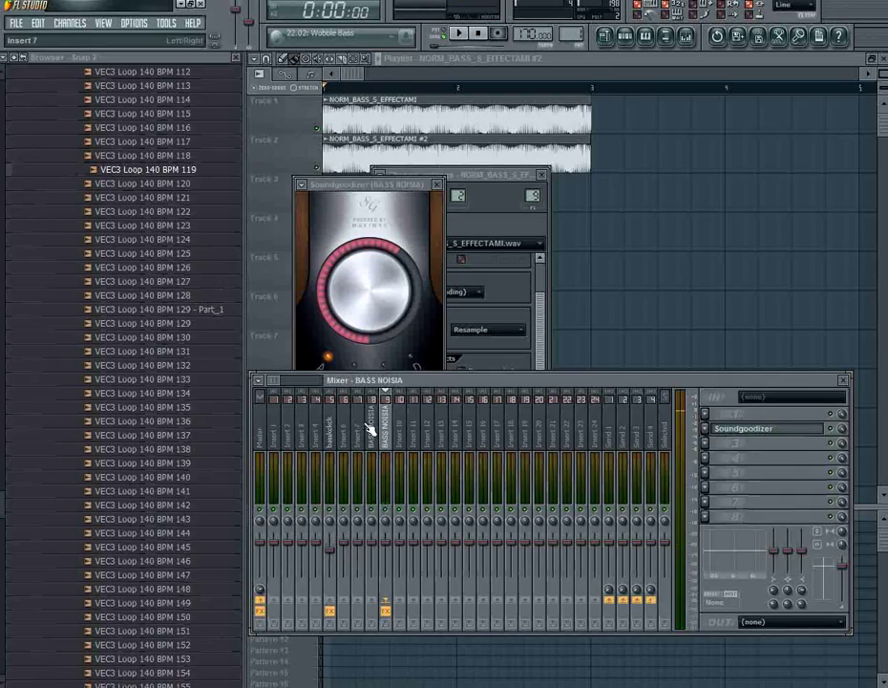
# Load Soundgoodizer in effect slot 2 of mixer insert 8 and audition both bass layers.
pyautogui.click(724, 428)
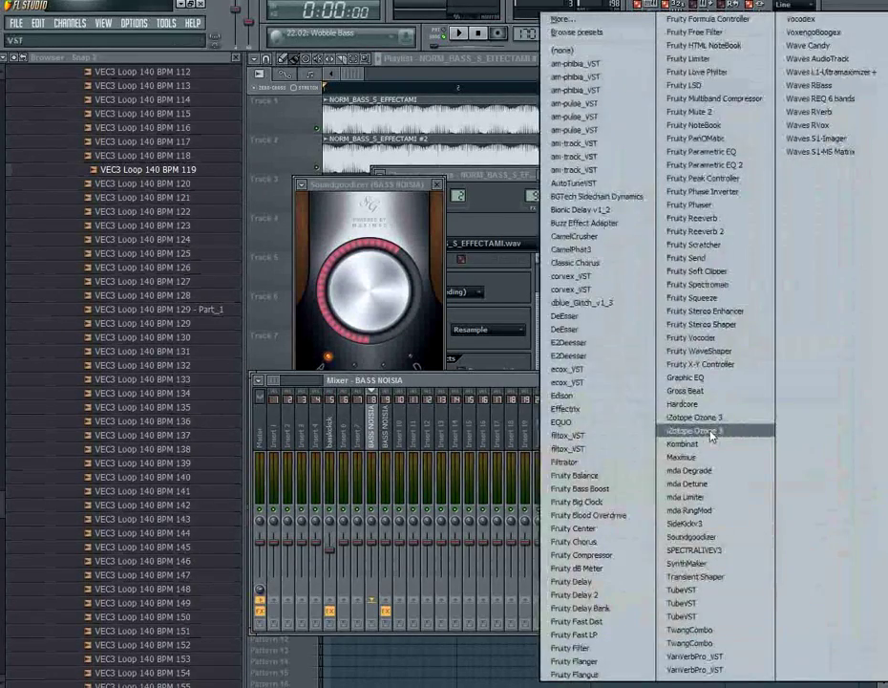
pyautogui.click(691, 536)
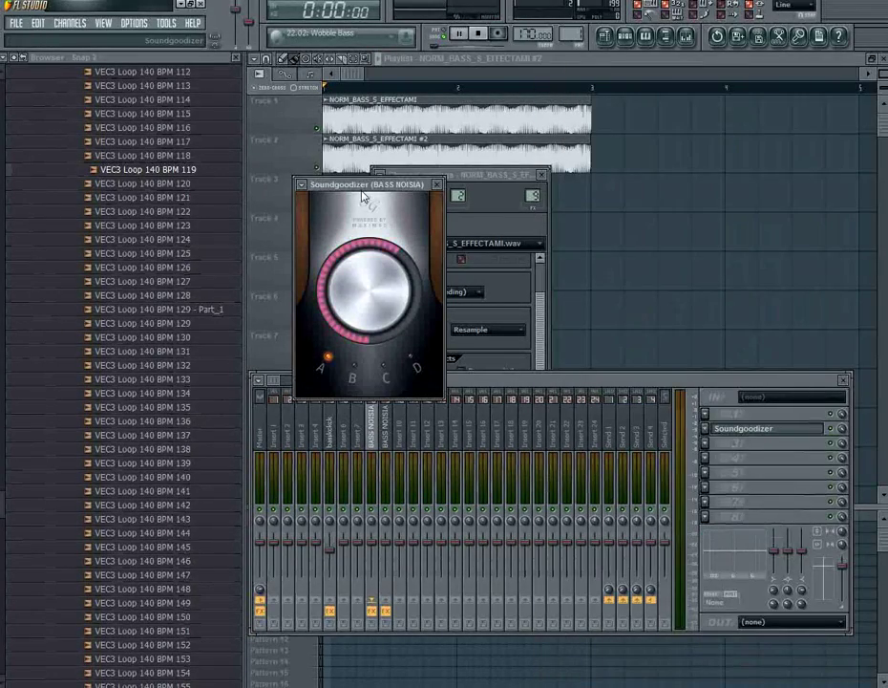
pyautogui.press('space')
pyautogui.press('space')
pyautogui.click(464, 380)
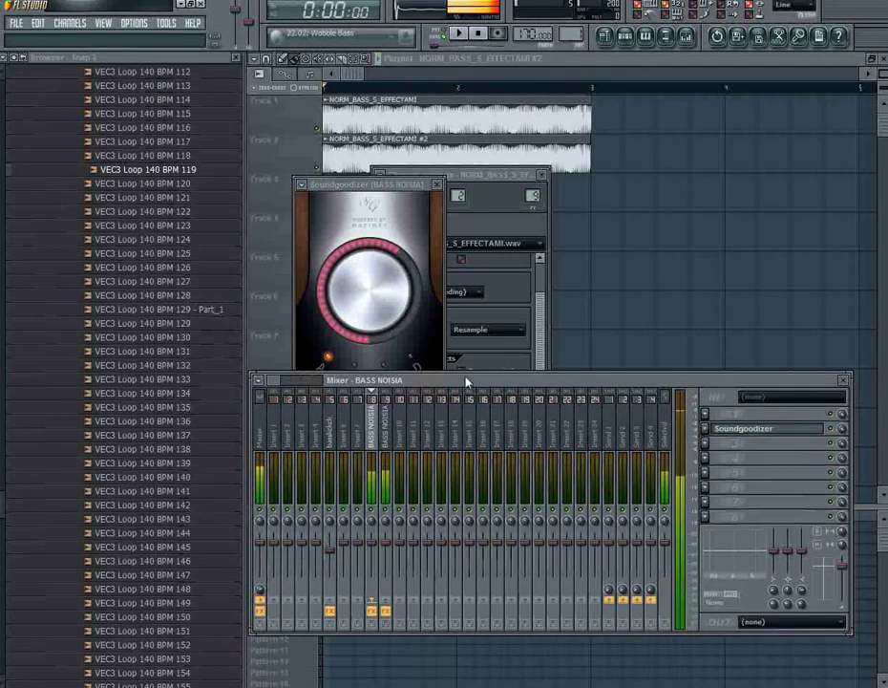
# Route both BASS NOISIA inserts to mixer insert 11 instead of the master, and rename insert 11 as NOISIA.
pyautogui.click(389, 441)
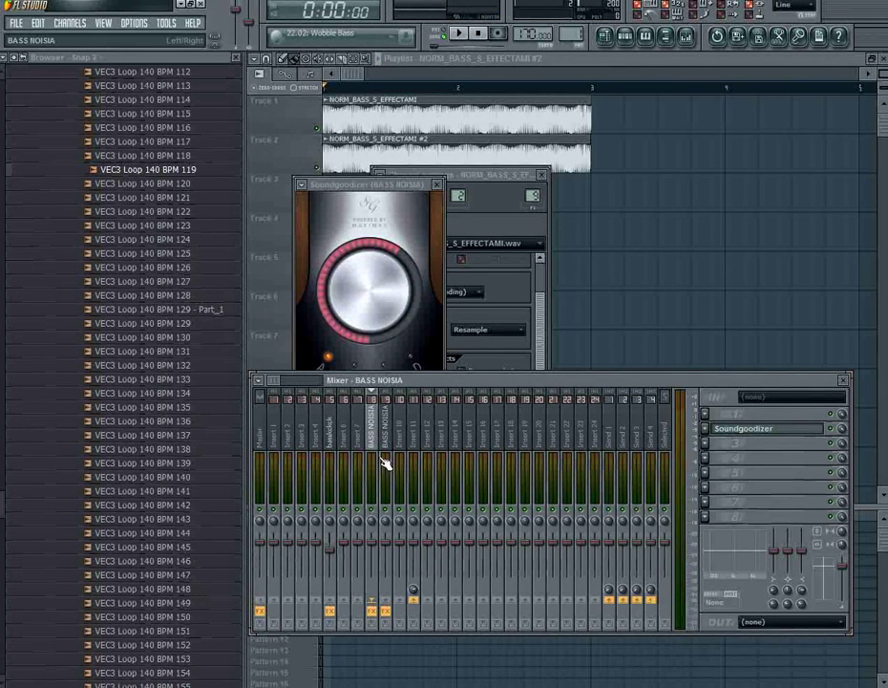
pyautogui.click(415, 600)
pyautogui.click(416, 435)
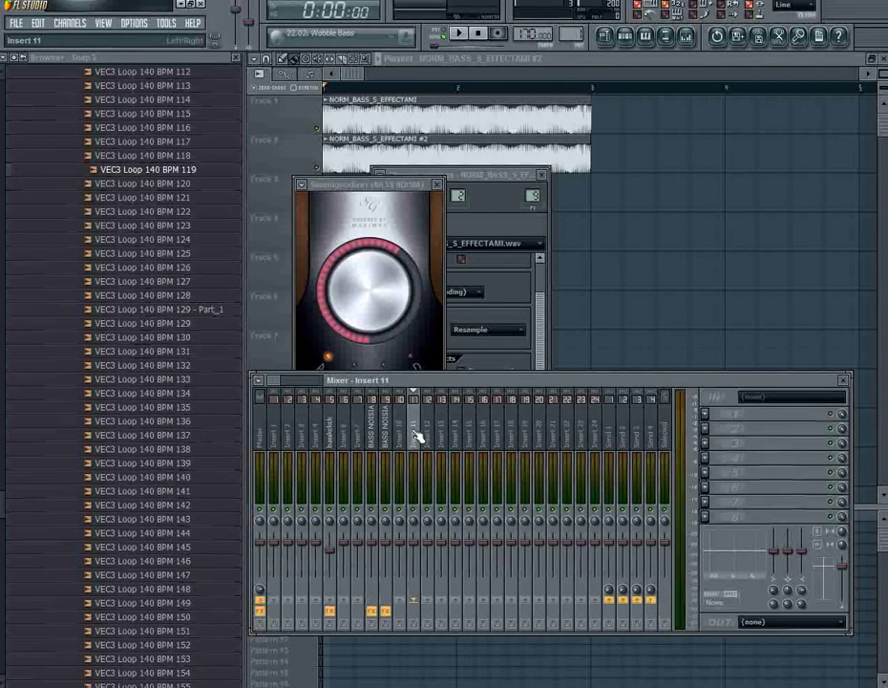
pyautogui.press('F2')
pyautogui.write('NOISIA')
pyautogui.press('Return')
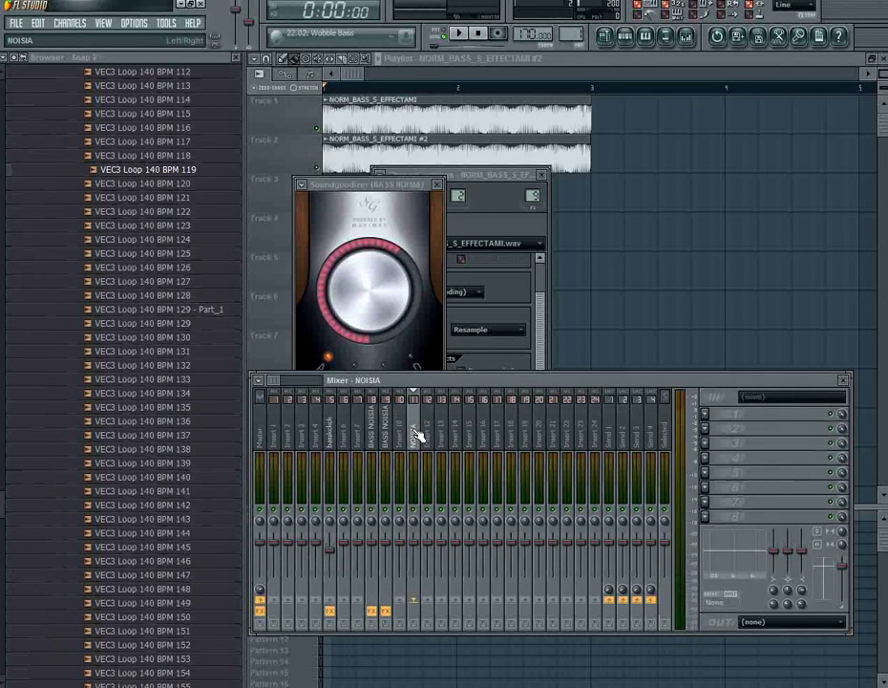
# Load Vocodex in effect slot 2 of the NOISIA insert, replacing a VoxengoBoogex trial.
pyautogui.click(710, 432)
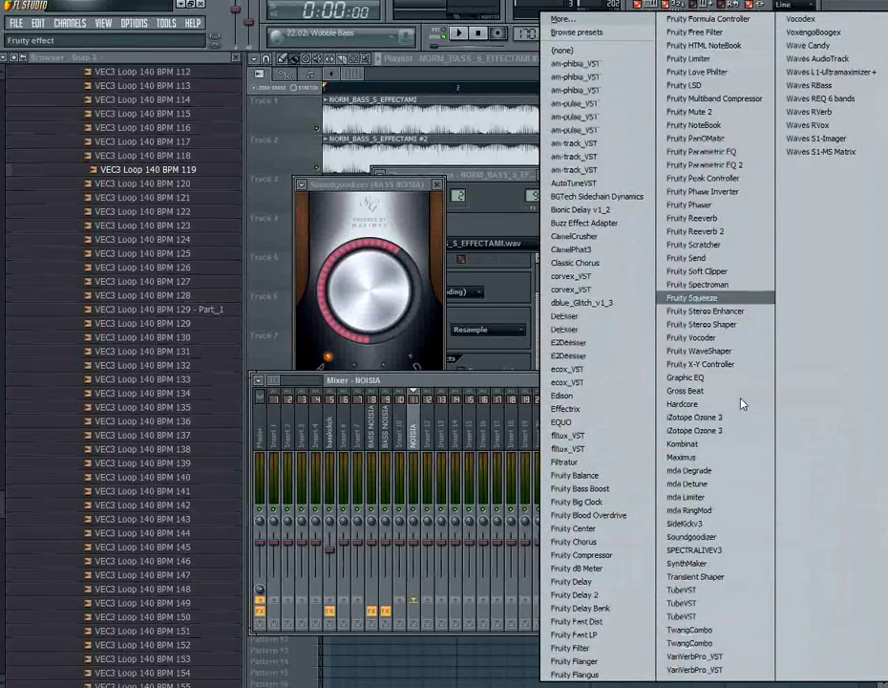
pyautogui.click(808, 32)
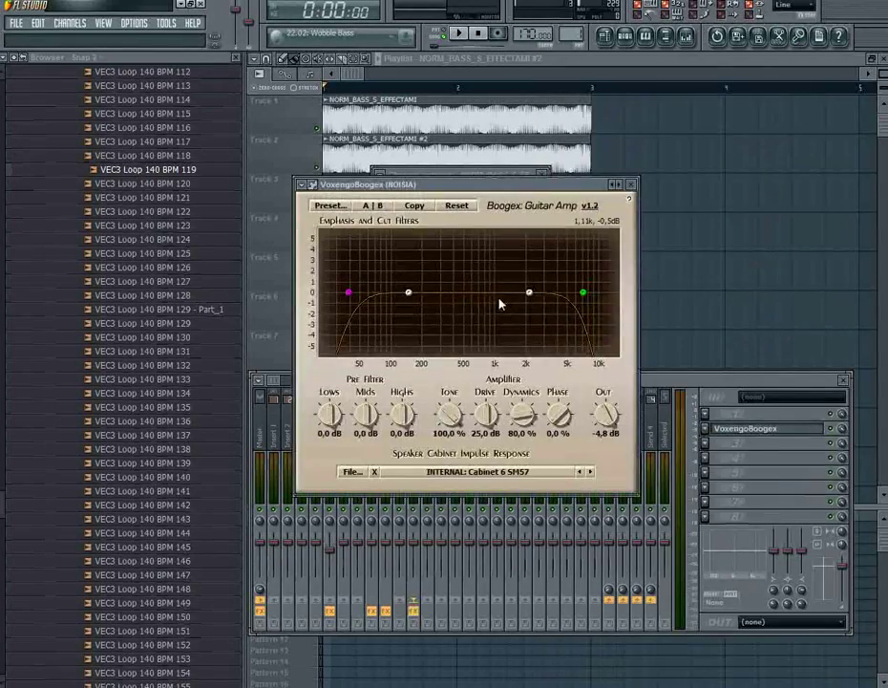
pyautogui.click(710, 432)
pyautogui.moveTo(709, 433)
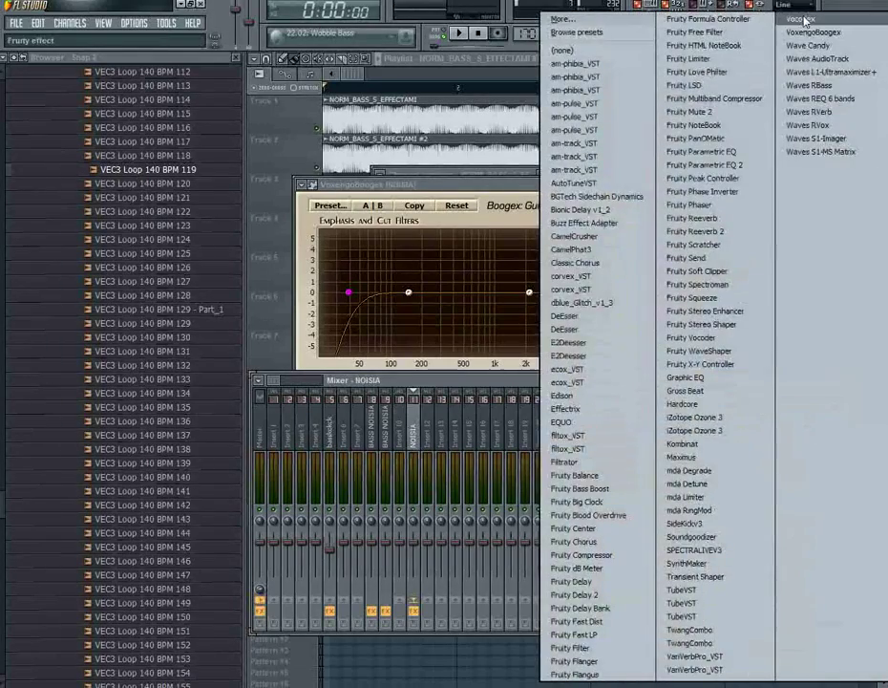
pyautogui.click(784, 20)
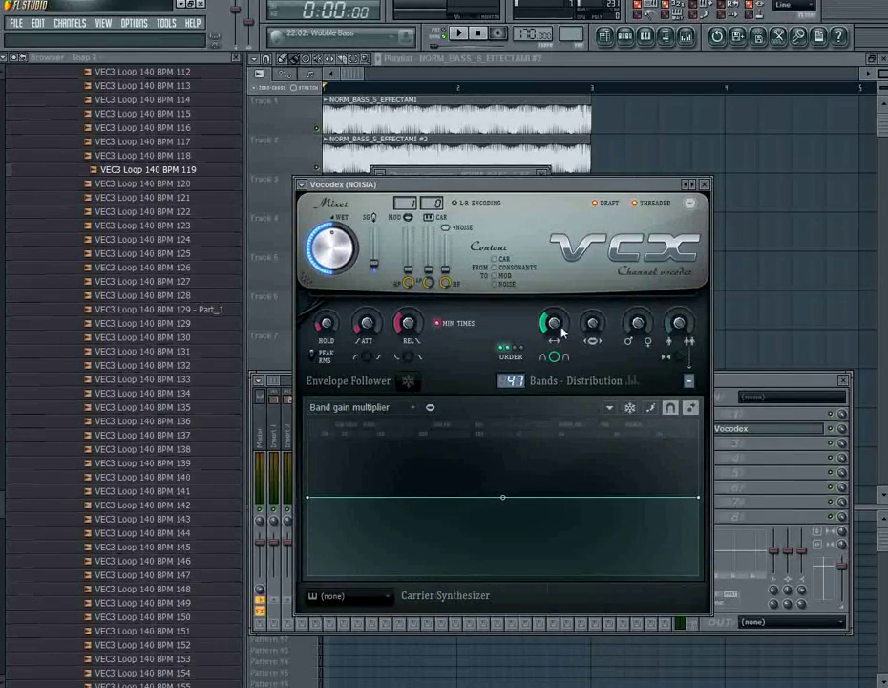
# Set Vocodex to 40 bands with about 199% band width, and adjust its modulator band width and pitch shift during playback.
pyautogui.press('space')
pyautogui.press('space')
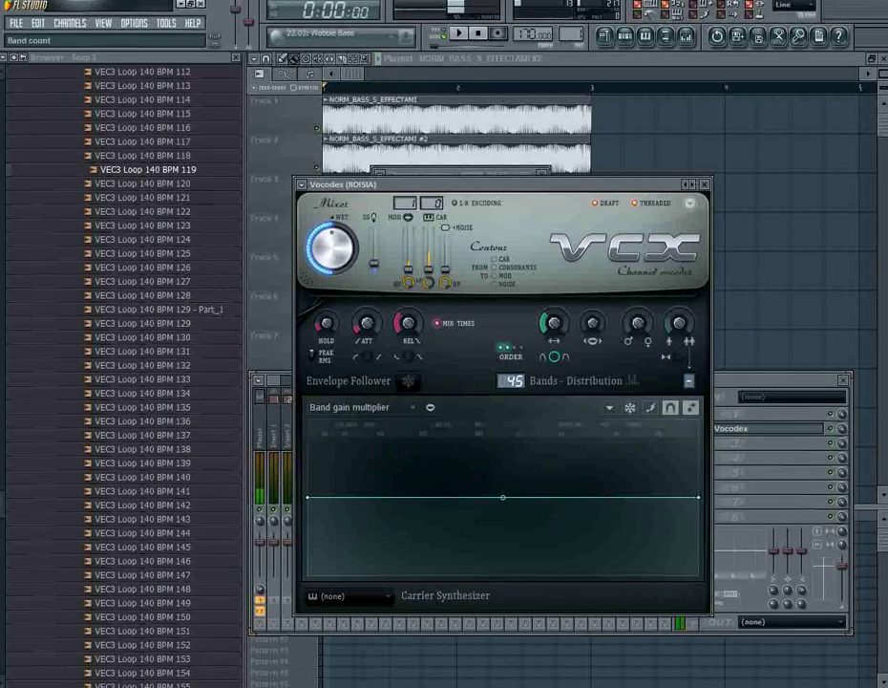
pyautogui.press('space')
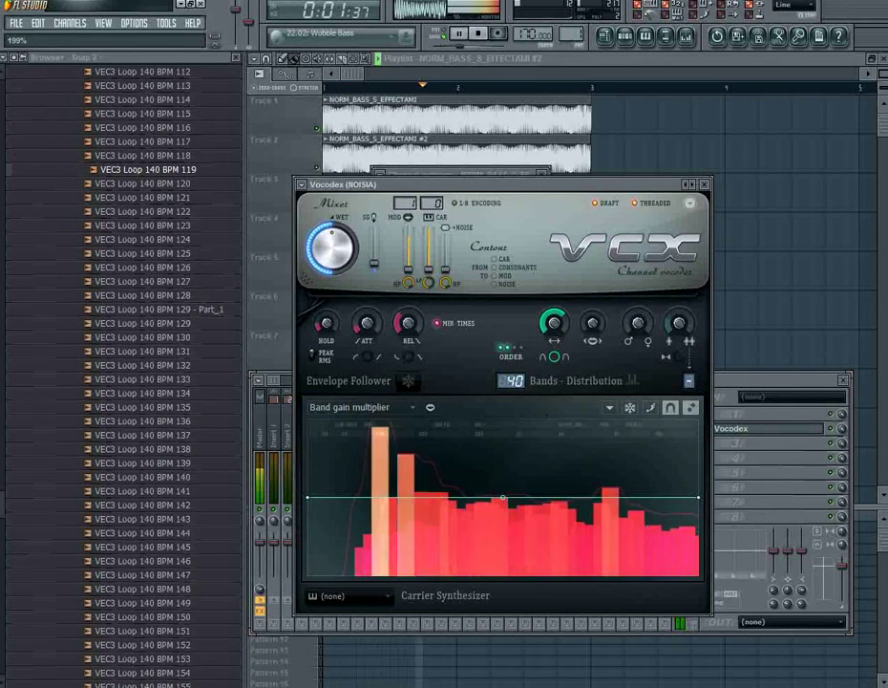
pyautogui.moveTo(592, 322); pyautogui.dragTo(638, 366)
pyautogui.moveTo(592, 323); pyautogui.dragTo(638, 331)
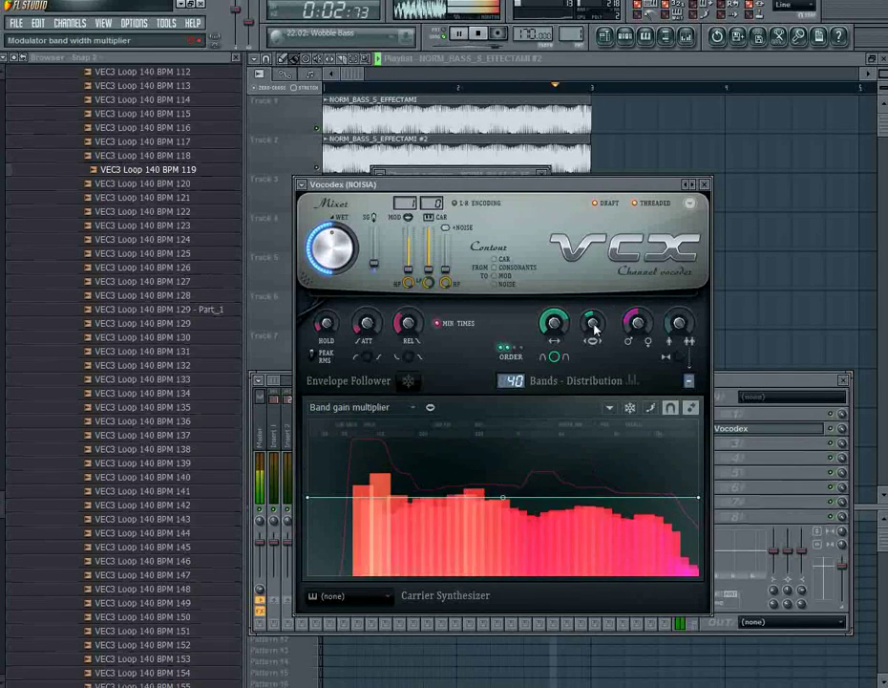
pyautogui.moveTo(593, 324); pyautogui.dragTo(594, 336)
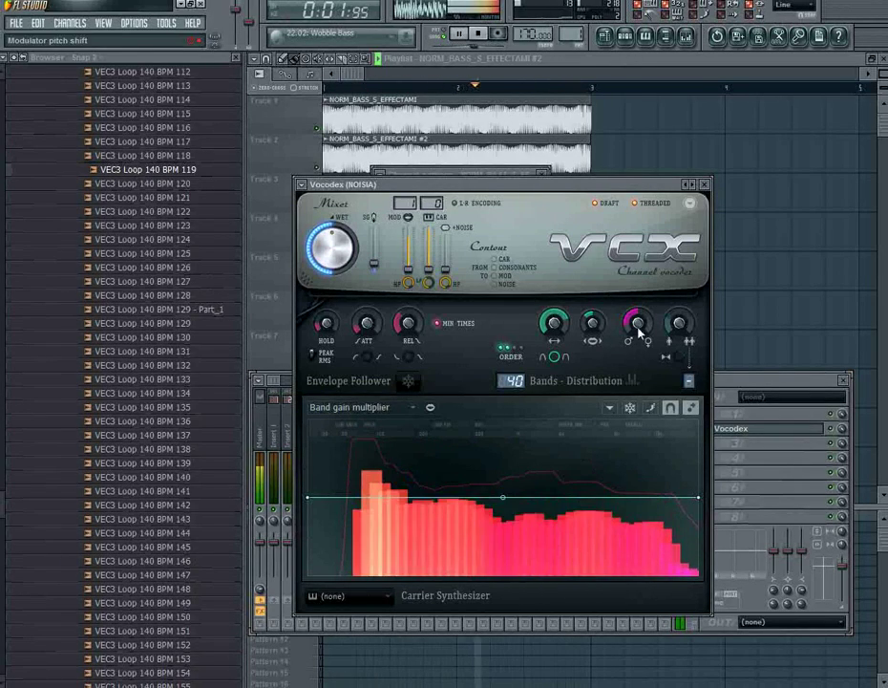
# Load Fruity Parametric EQ in effect slot 3 of NOISIA and slightly boost its first, third and fifth bands while auditioning.
pyautogui.click(770, 400)
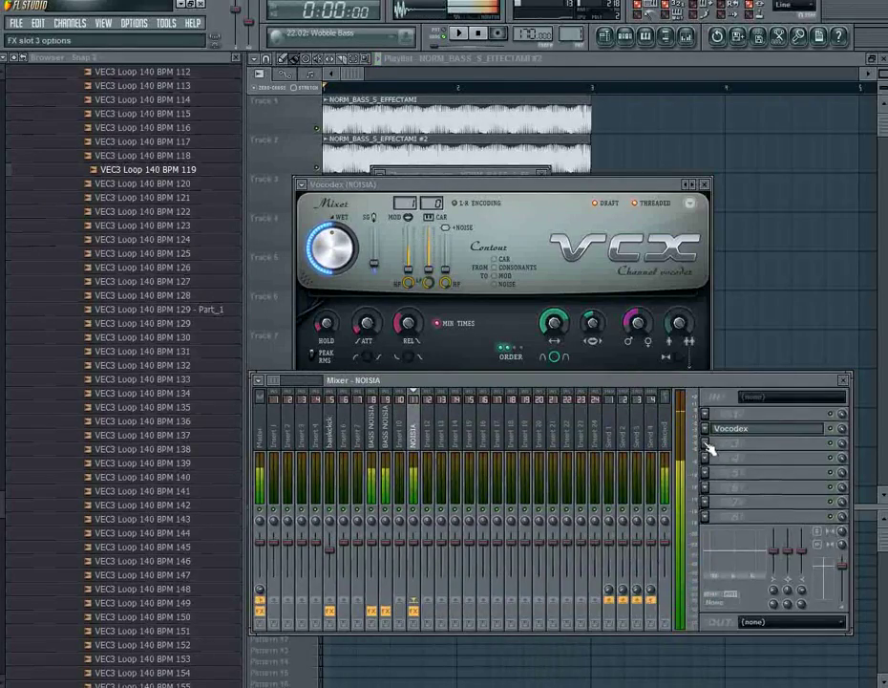
pyautogui.click(708, 448)
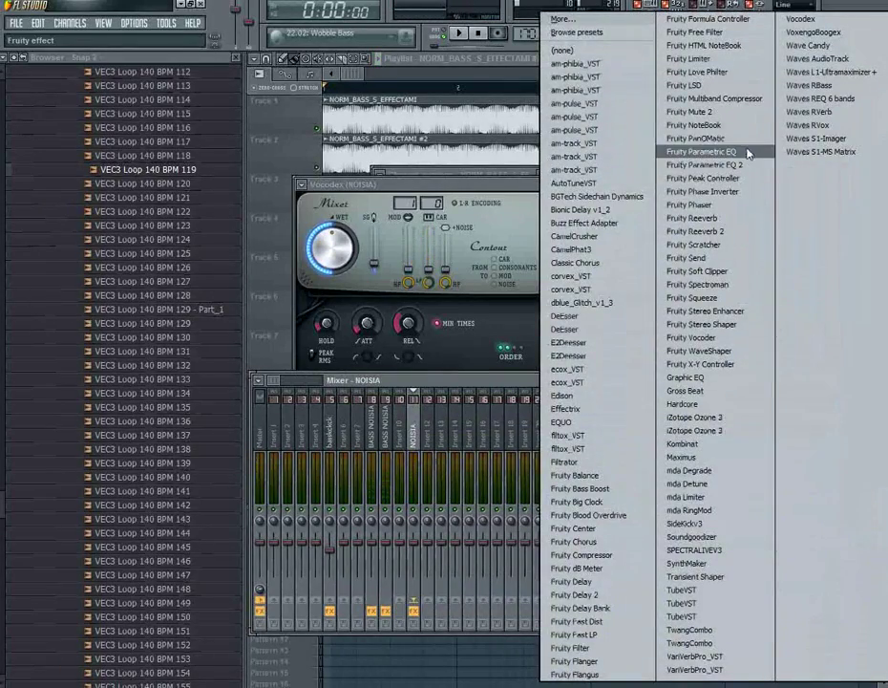
pyautogui.click(703, 151)
pyautogui.press('space')
pyautogui.moveTo(375, 263); pyautogui.dragTo(340, 268)
pyautogui.press('space')
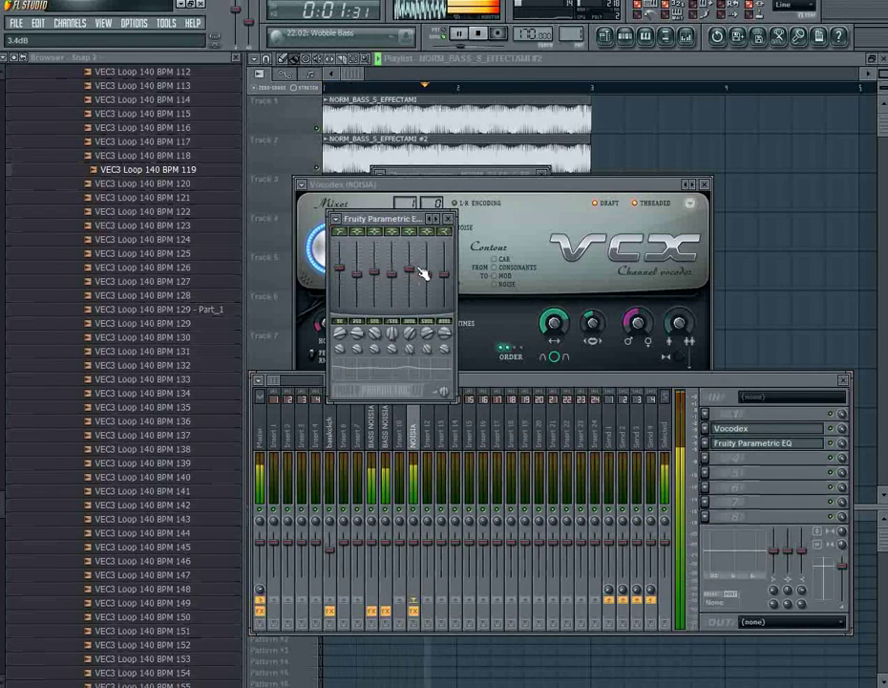
pyautogui.press('space')
# Rename mixer insert 12 as NORM VISOKIH.
pyautogui.click(473, 384)
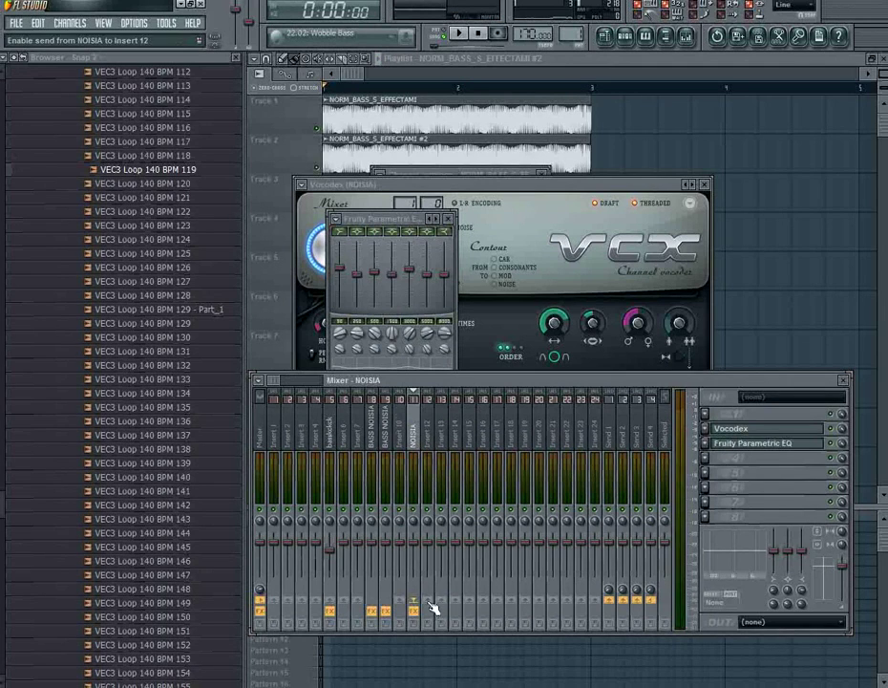
pyautogui.doubleClick(429, 447)
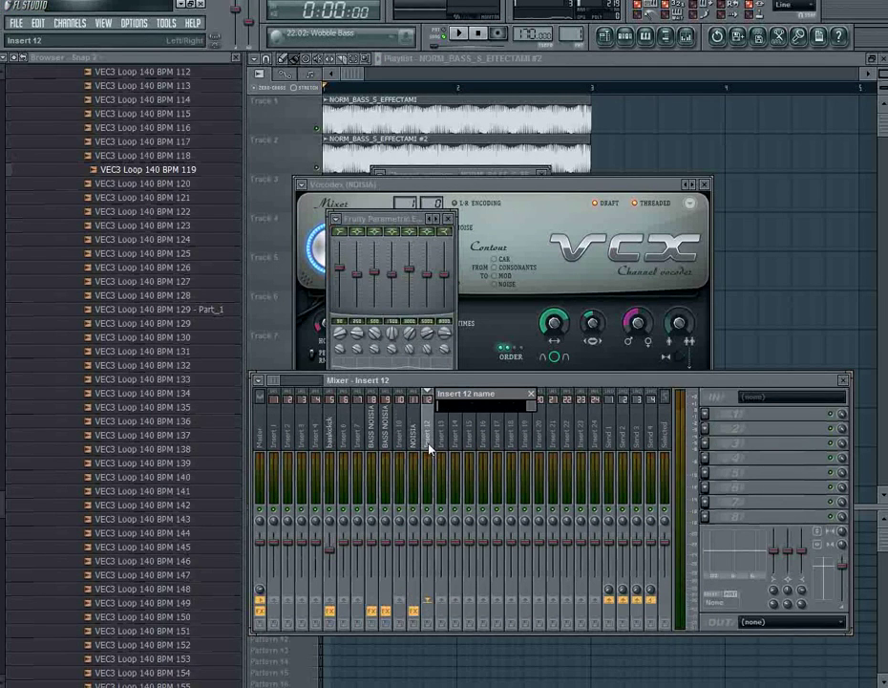
pyautogui.write('NORM VISOKIH')
pyautogui.press('Return')
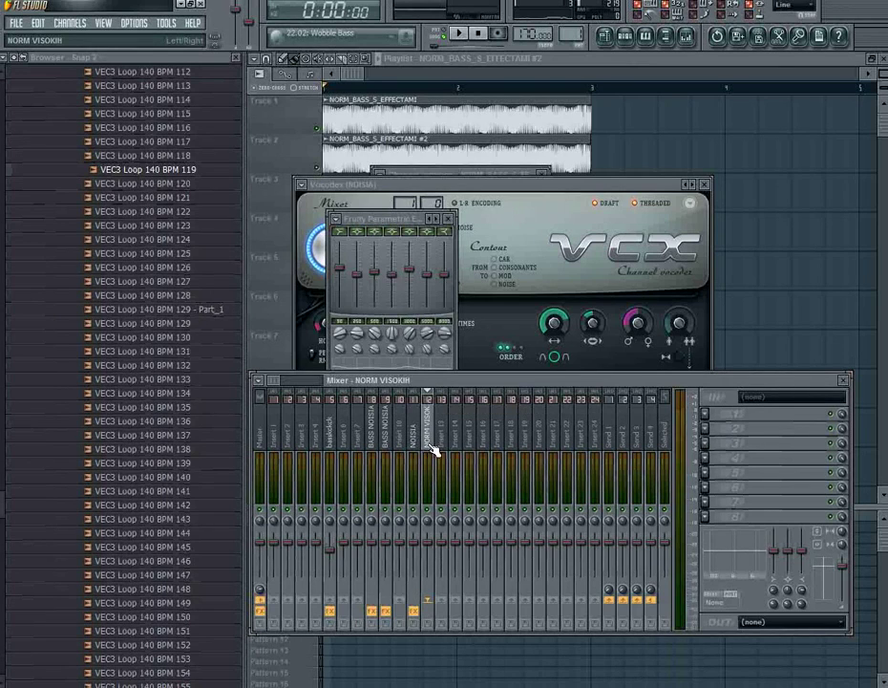
# Load Buzz Effect Adapter in effect slot 2 of NORM VISOKIH with the Oomek Exciter machine.
pyautogui.click(706, 441)
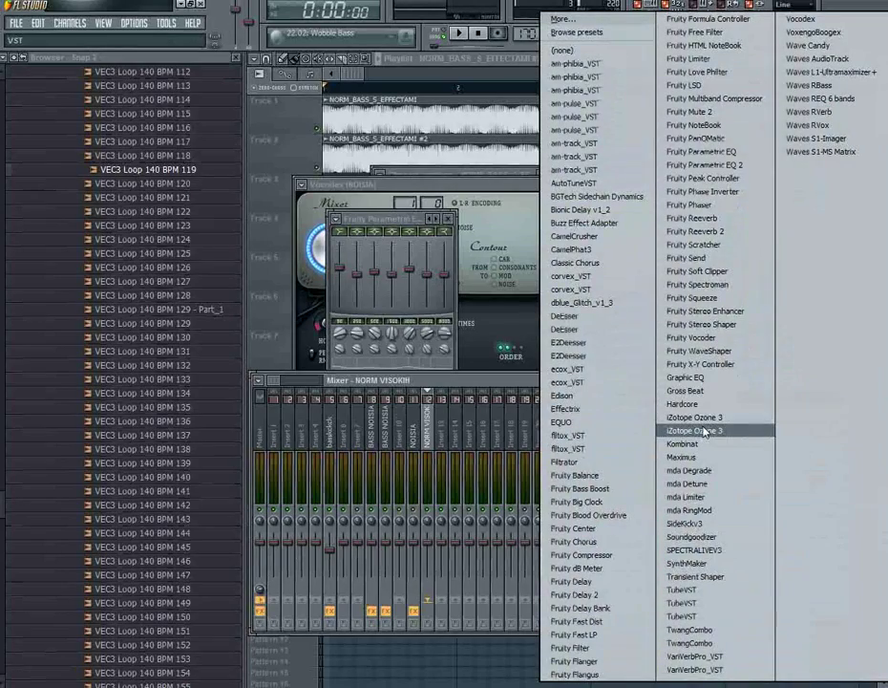
pyautogui.click(585, 224)
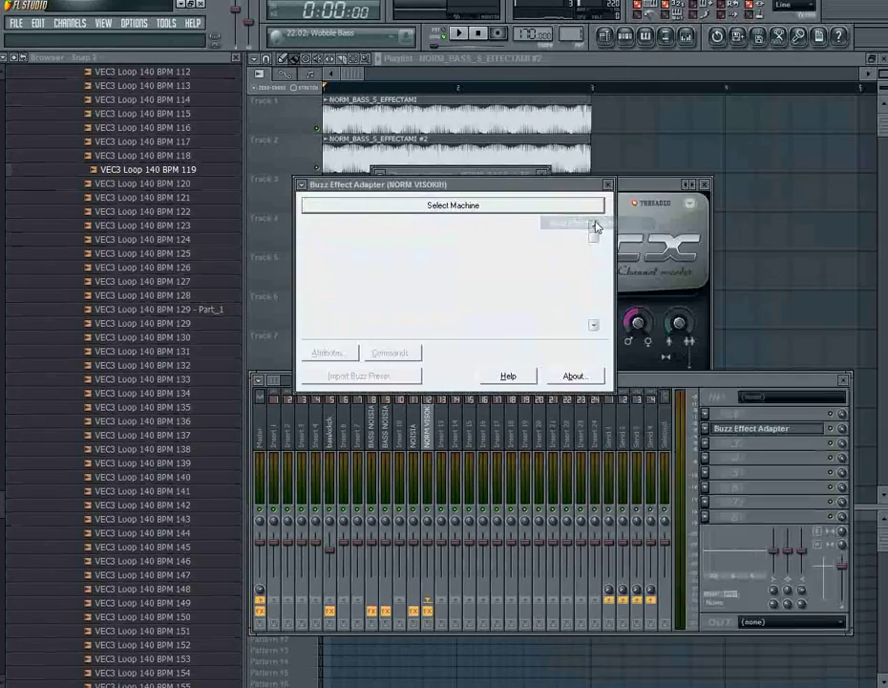
pyautogui.click(473, 207)
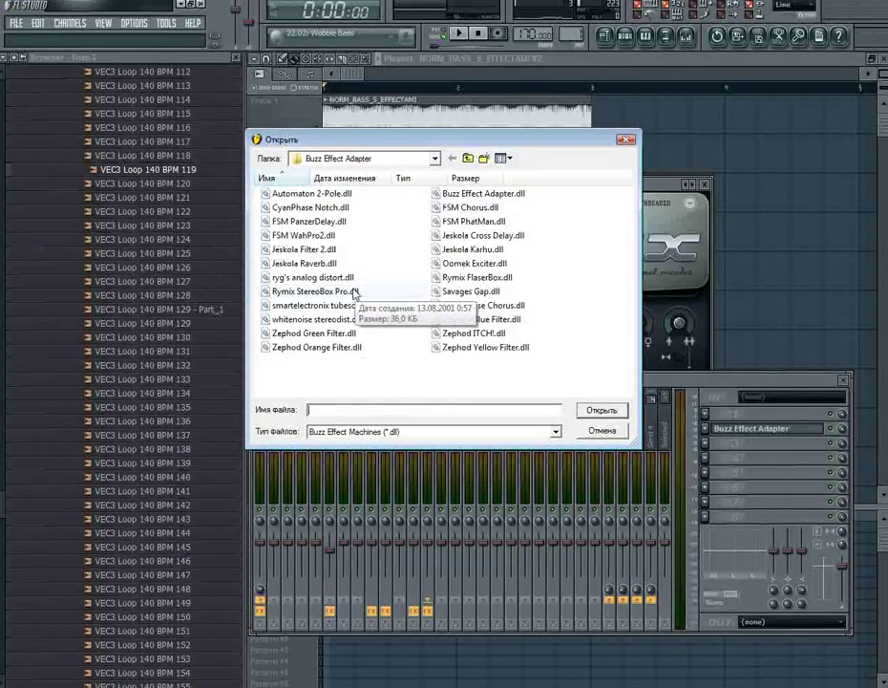
pyautogui.doubleClick(442, 264)
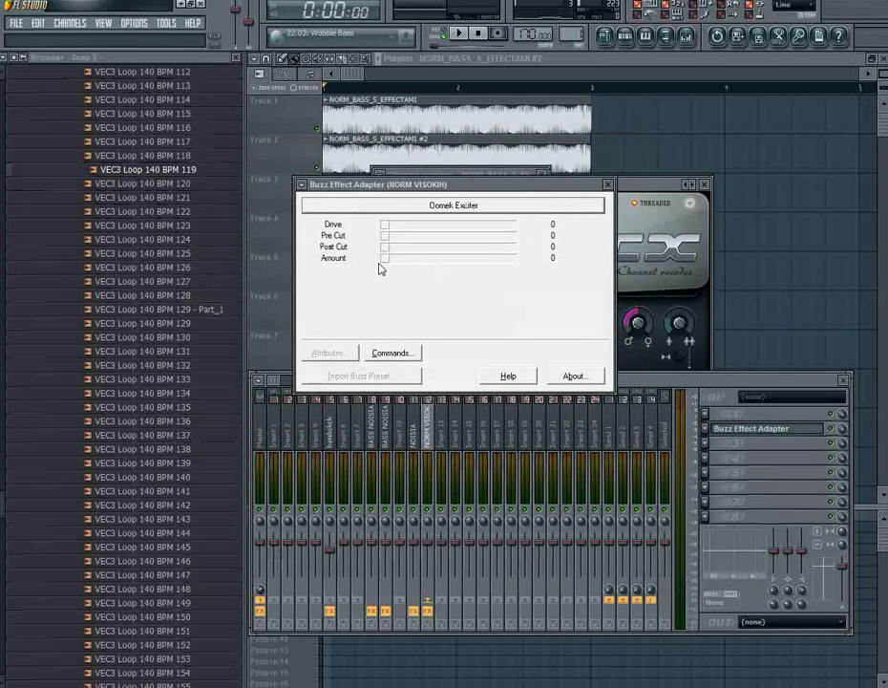
# Set the Oomek Exciter Amount to 2 and slightly lower the NORM VISOKIH insert's volume during playback.
pyautogui.moveTo(385, 265); pyautogui.dragTo(387, 264)
pyautogui.press('space')
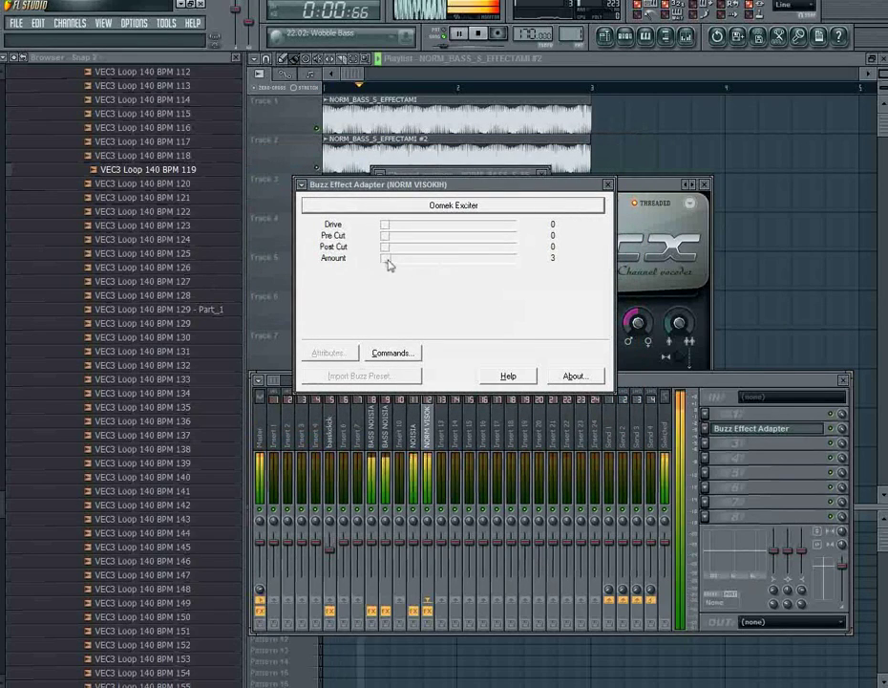
pyautogui.click(436, 545)
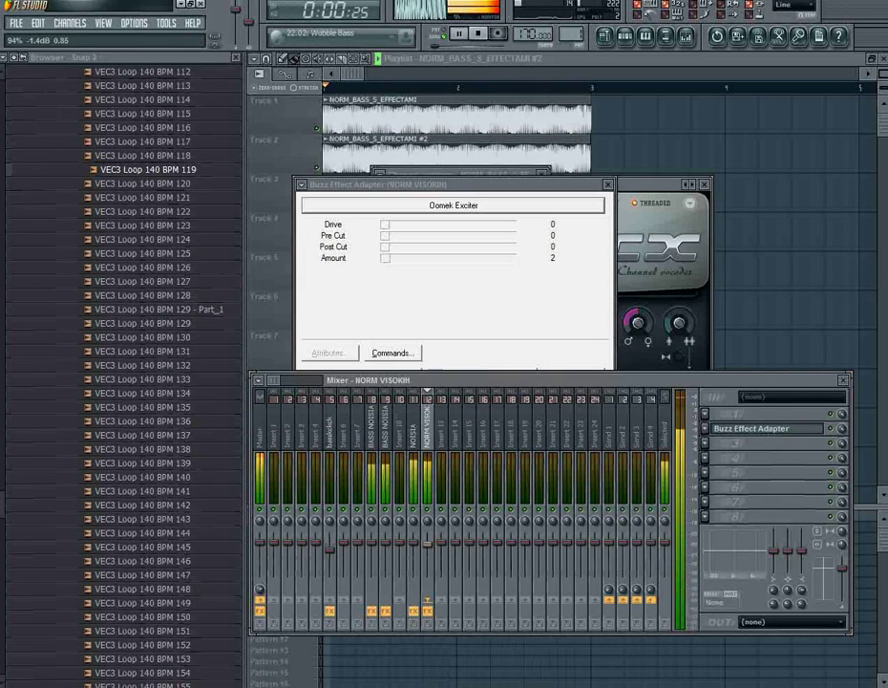
# Route the NOISIA insert to NORM VISOKIH and insert 16 instead of the master, and select NORM VISOKIH.
pyautogui.click(420, 442)
pyautogui.press('space')
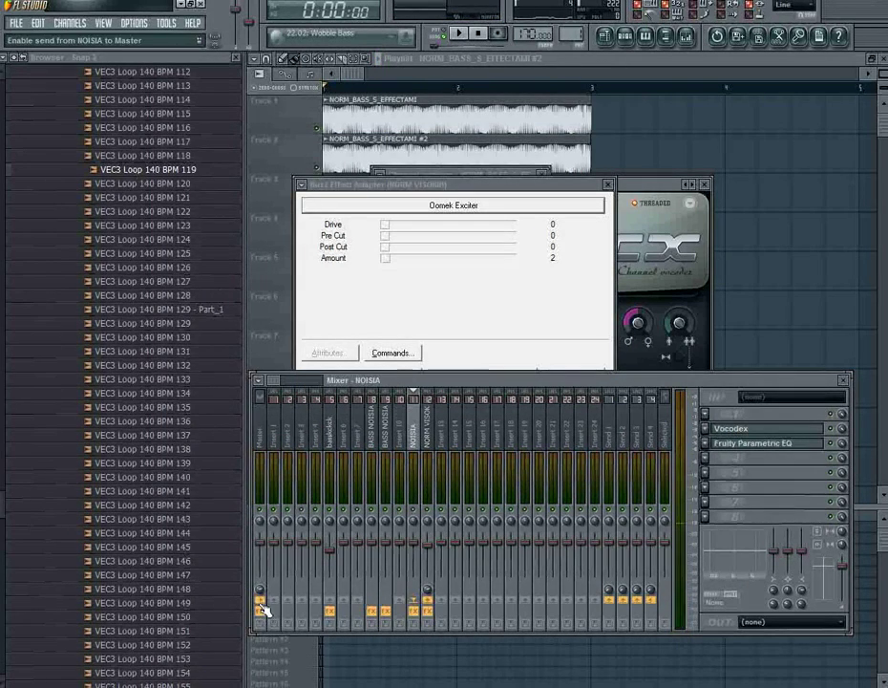
pyautogui.click(430, 442)
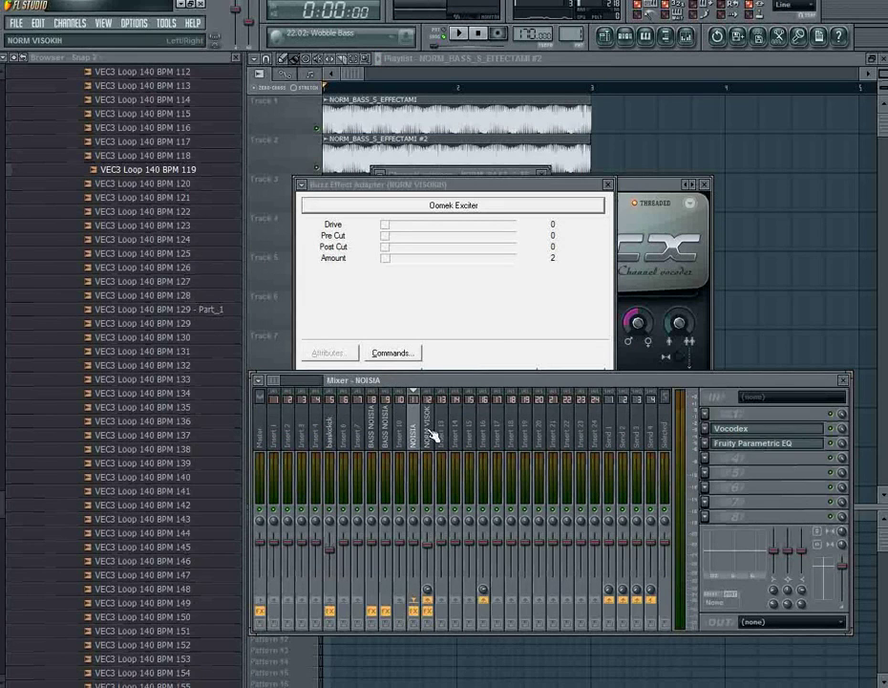
# Rename mixer insert 16 as NORM BASS and slightly lower its volume while auditioning the bass.
pyautogui.doubleClick(486, 441)
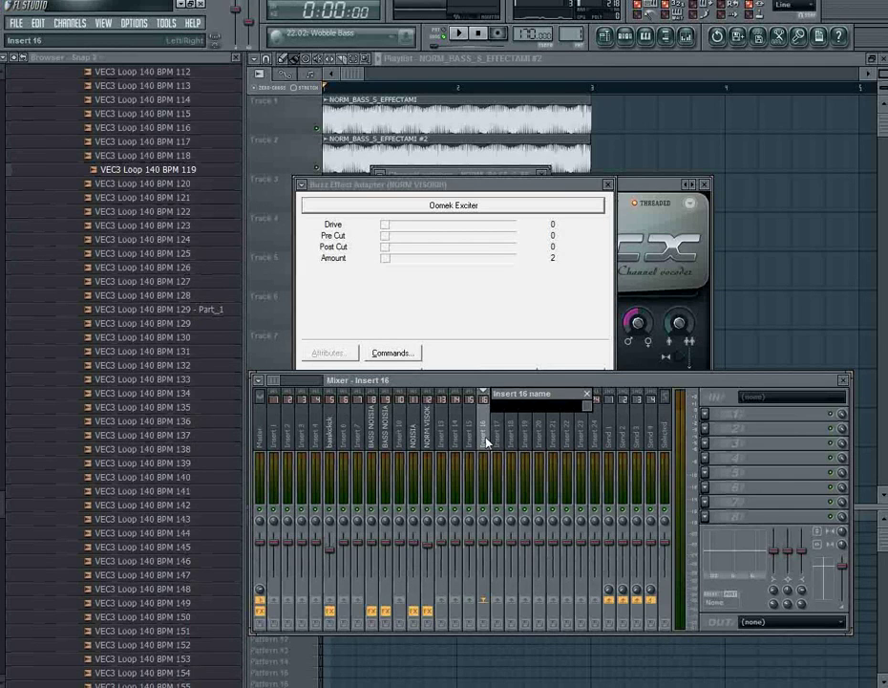
pyautogui.write('NORM BASS')
pyautogui.press('Return')
pyautogui.press('space')
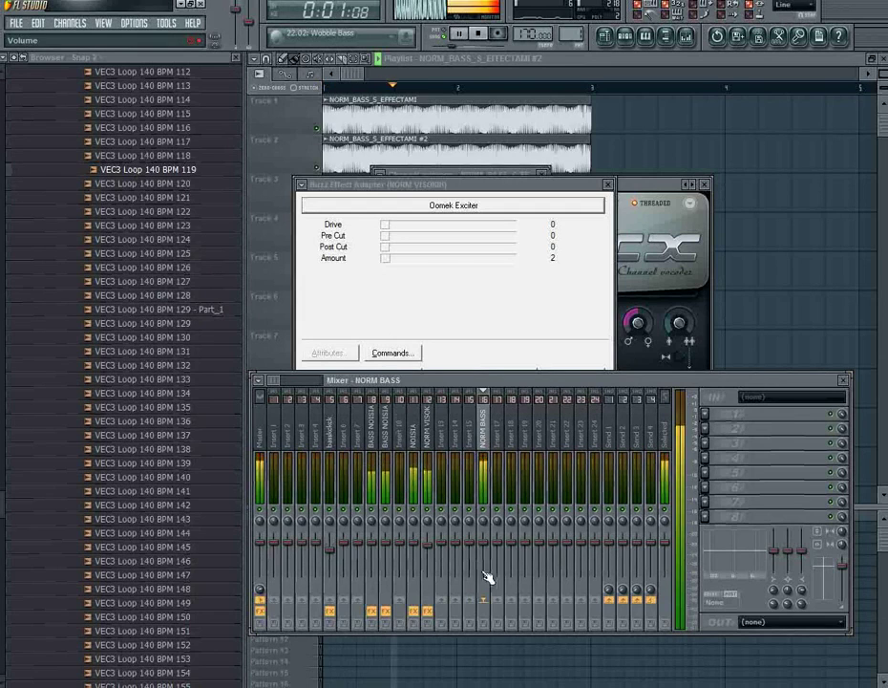
pyautogui.press('space')
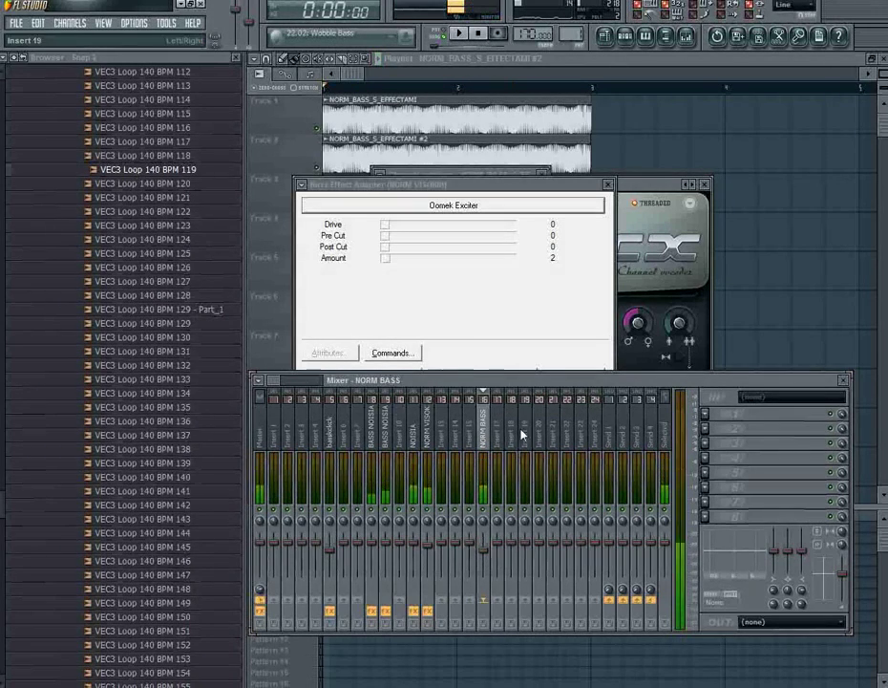
# Insert a Layer channel above the audio clips and set the two NORM_BASS_S_EFFECTAMI channels as its children.
pyautogui.press('F12')
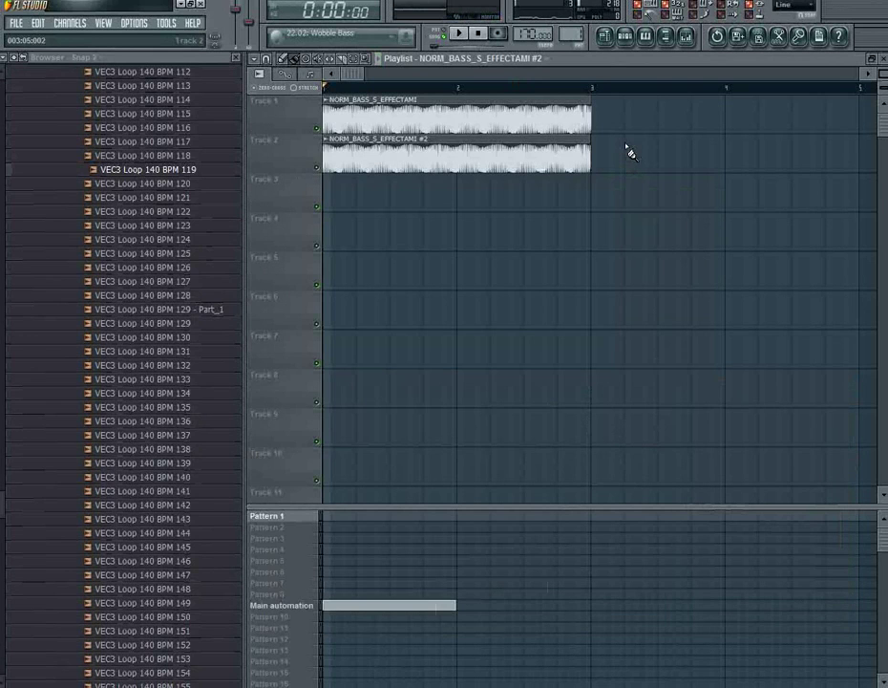
pyautogui.doubleClick(577, 120)
pyautogui.rightClick(662, 187)
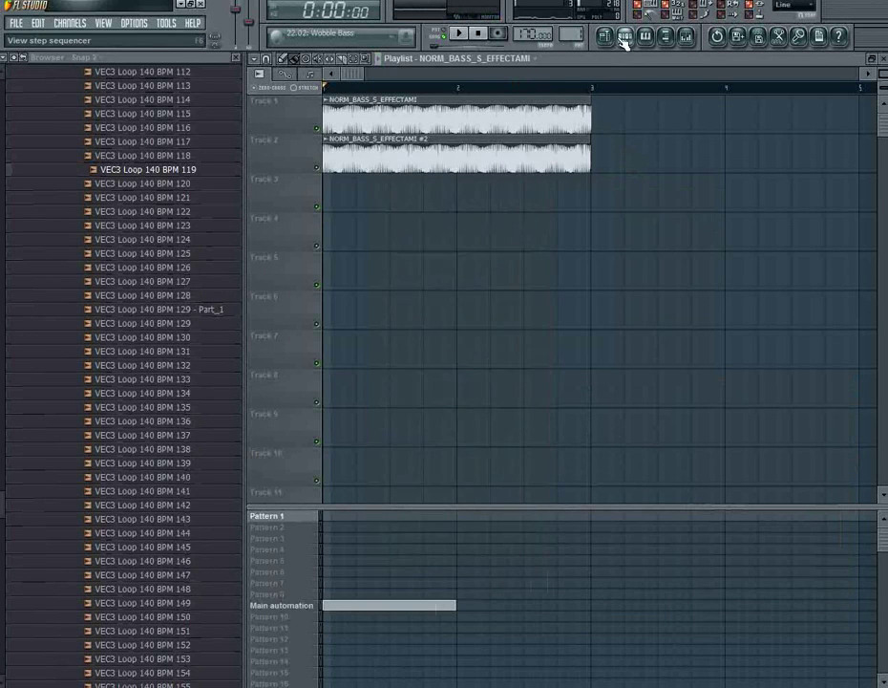
pyautogui.click(624, 40)
pyautogui.rightClick(338, 93)
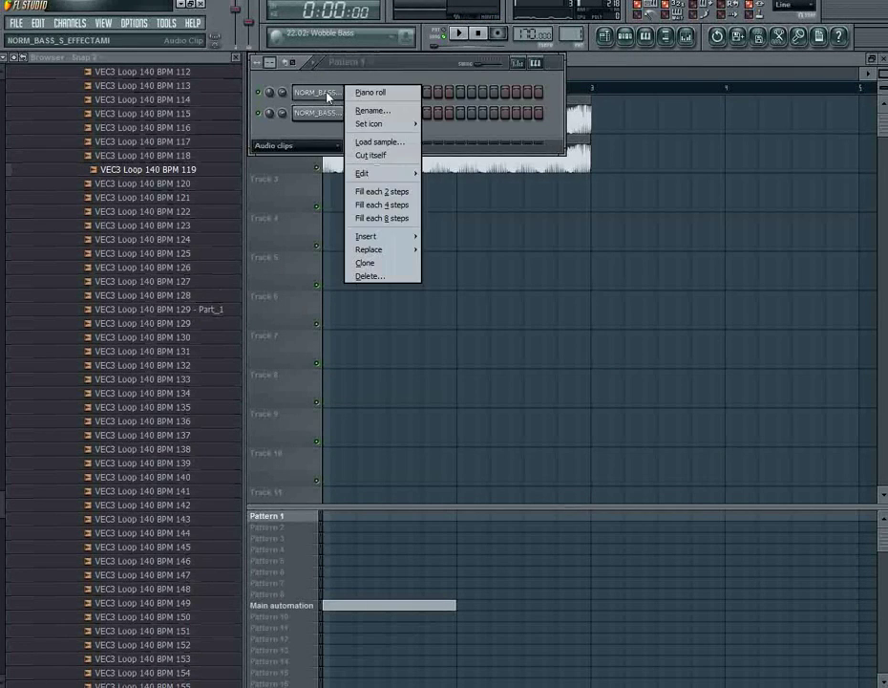
pyautogui.moveTo(385, 238)
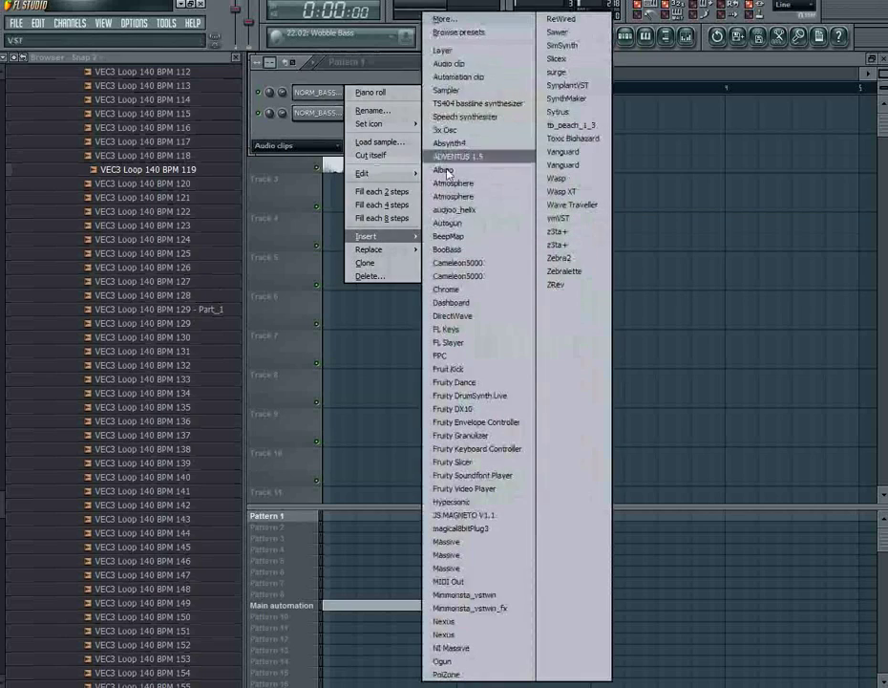
pyautogui.click(442, 50)
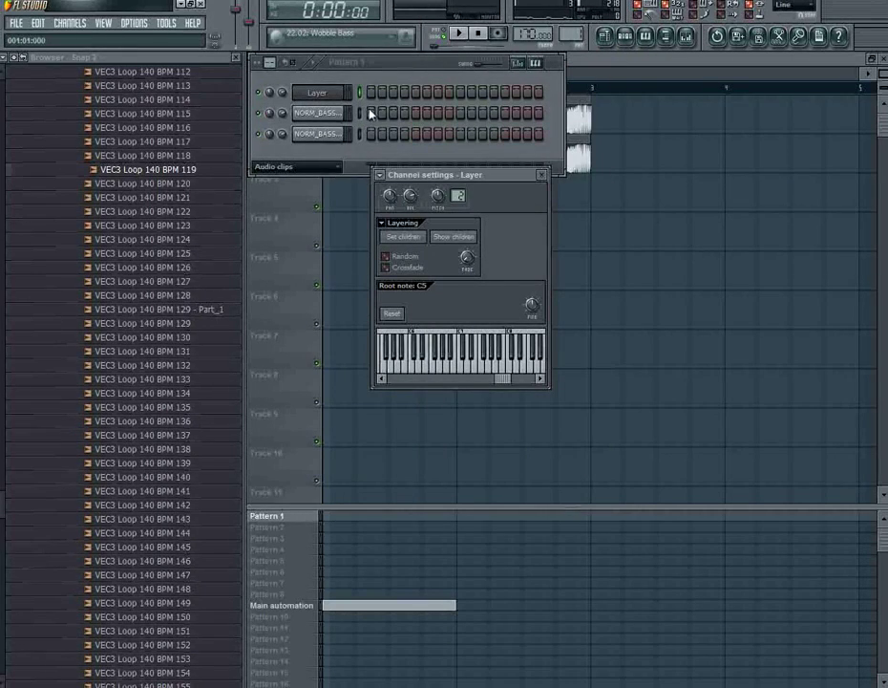
pyautogui.rightClick(360, 141)
pyautogui.click(404, 238)
# Delete both NORM_BASS_S_EFFECTAMI clips from tracks 1 and 2 of the playlist.
pyautogui.rightClick(582, 166)
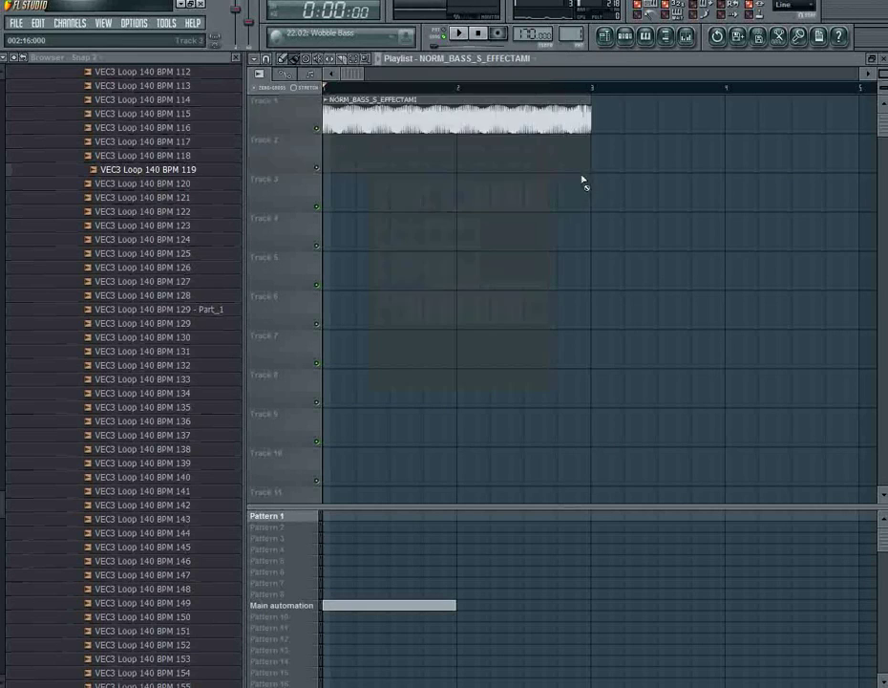
pyautogui.rightClick(586, 125)
# Draw a two-bar C5 note from the start of bar 1 in the Layer channel's piano roll.
pyautogui.click(625, 36)
pyautogui.rightClick(327, 99)
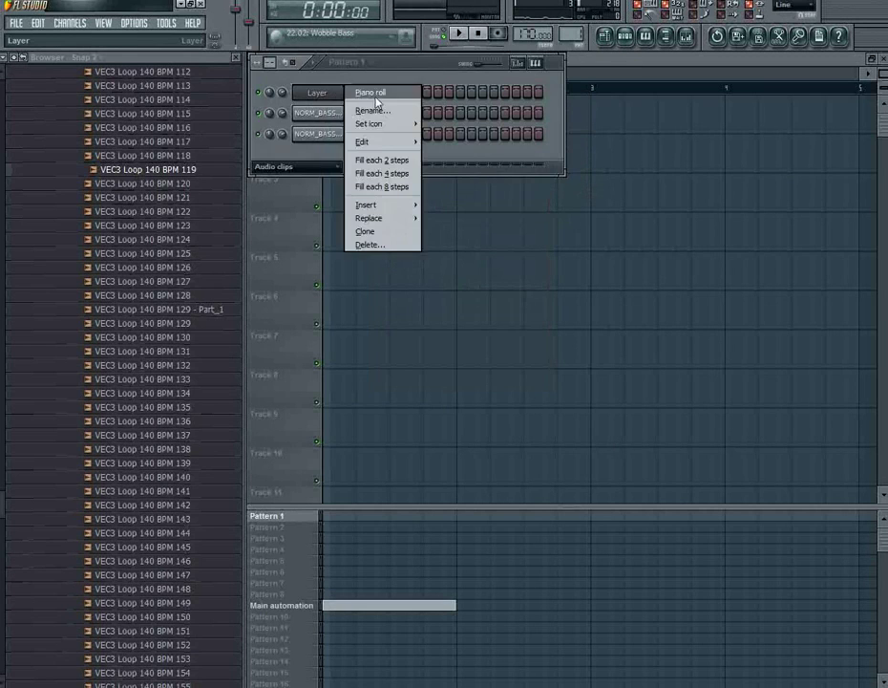
pyautogui.click(426, 89)
pyautogui.click(307, 158)
pyautogui.rightClick(307, 158)
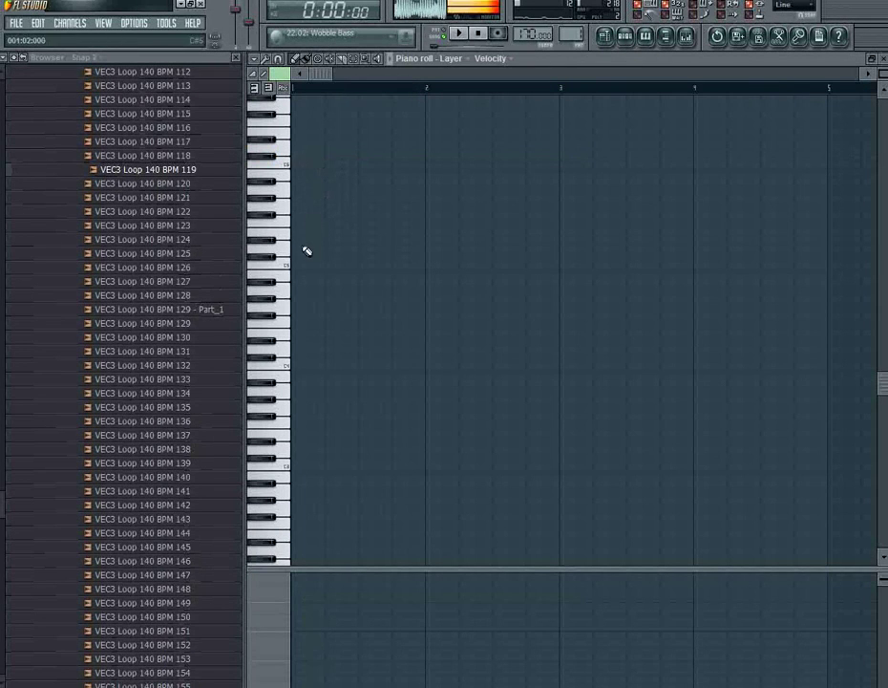
pyautogui.click(293, 264)
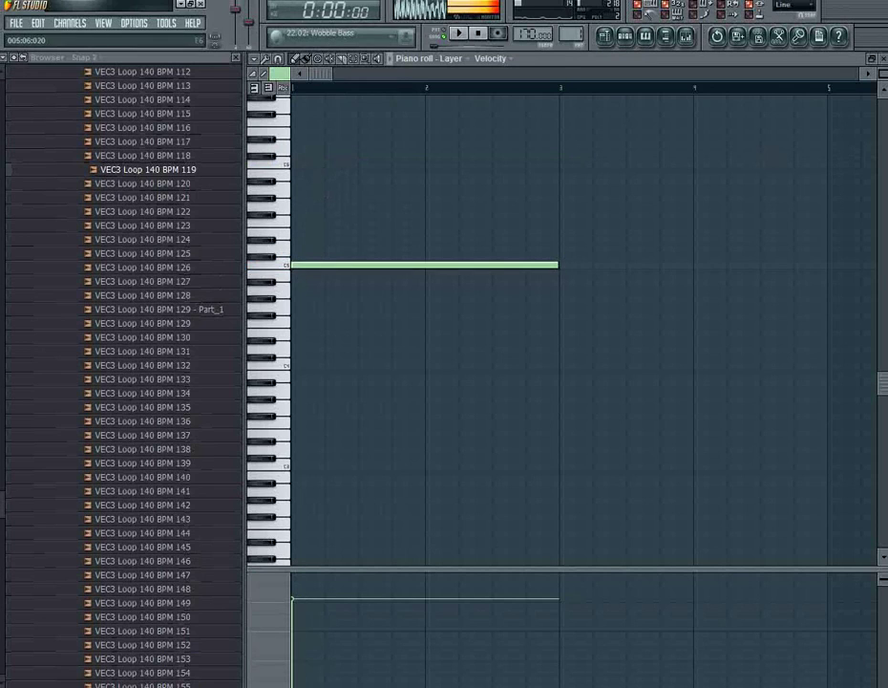
pyautogui.click(884, 58)
pyautogui.click(482, 34)
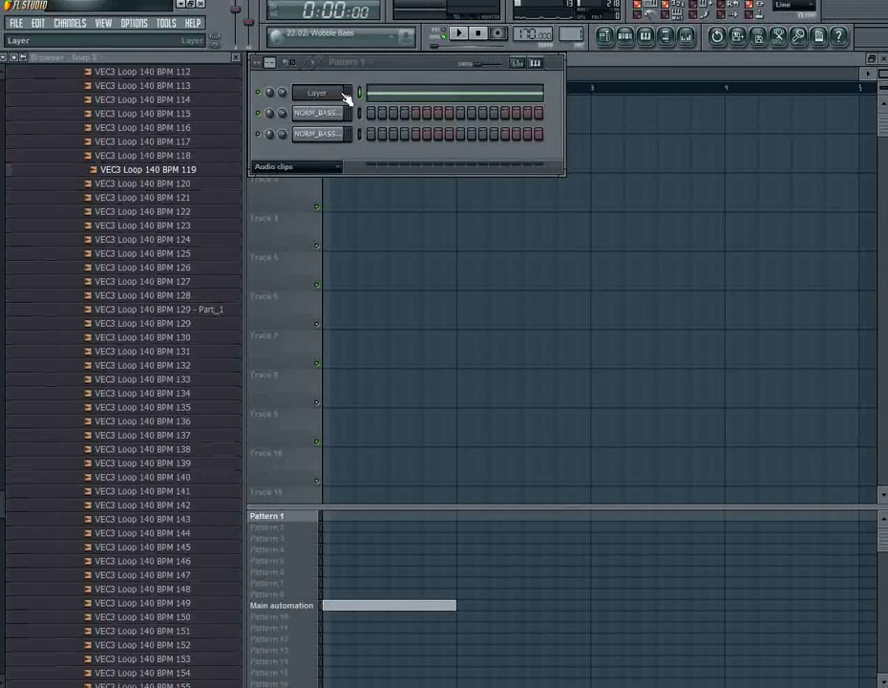
# Inspect the sample settings of the two NORM_BASS_S_EFFECTAMI channels.
pyautogui.click(315, 114)
pyautogui.click(390, 227)
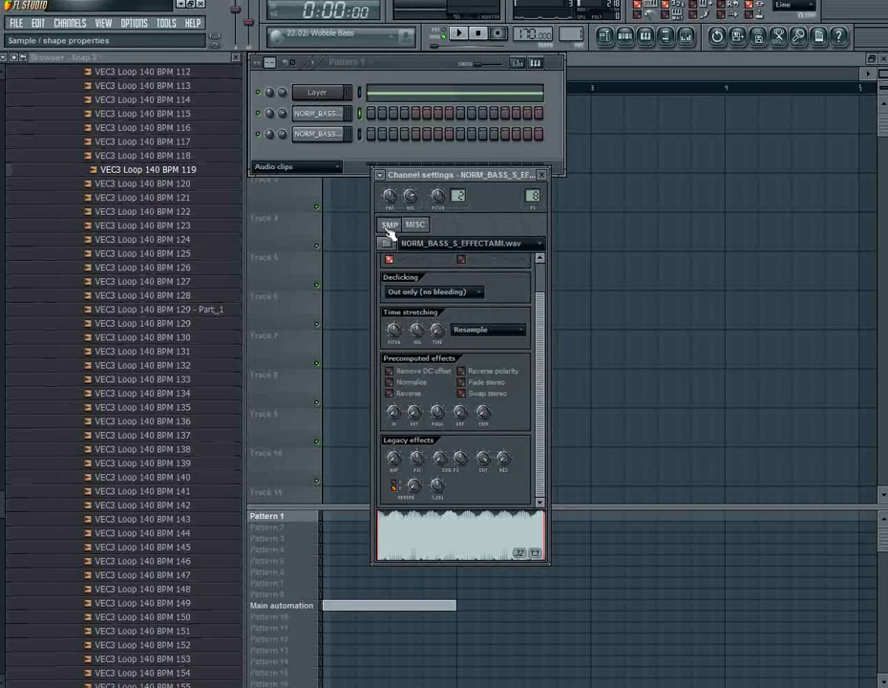
pyautogui.click(332, 136)
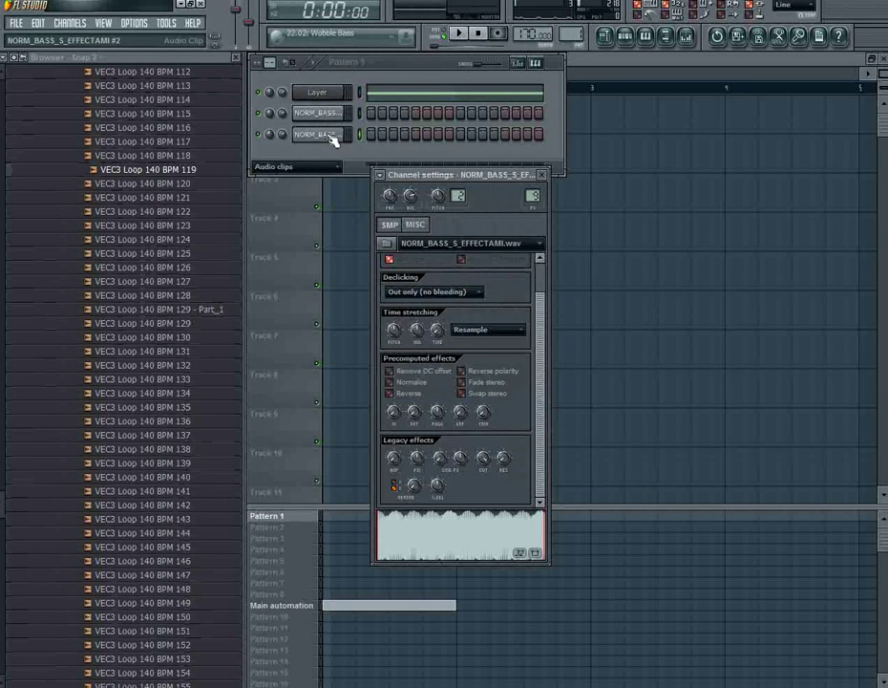
# Shorten the Layer channel's C5 note to 6 steps and play it back.
pyautogui.click(387, 94)
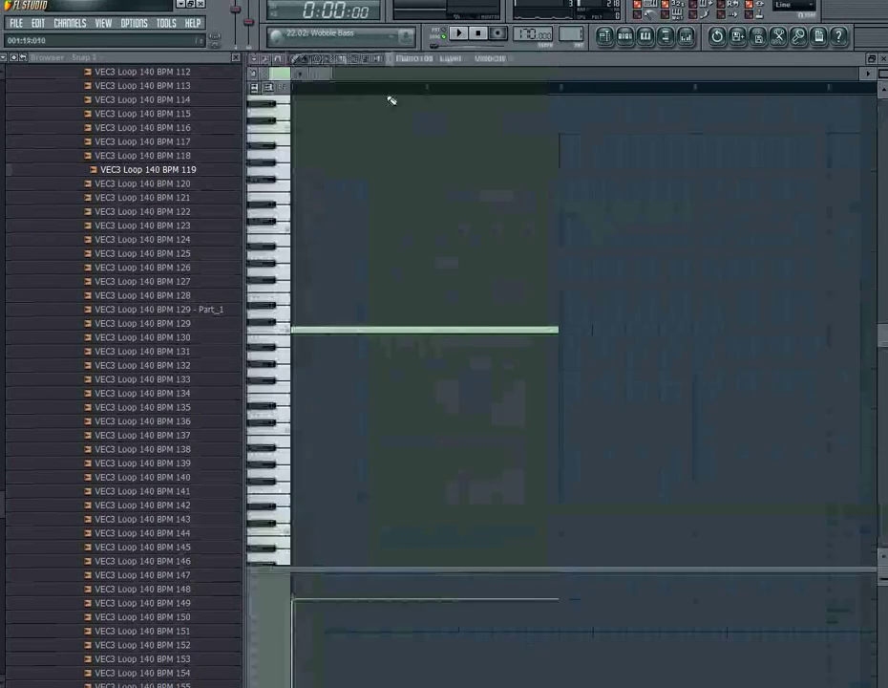
pyautogui.moveTo(557, 331); pyautogui.dragTo(324, 352)
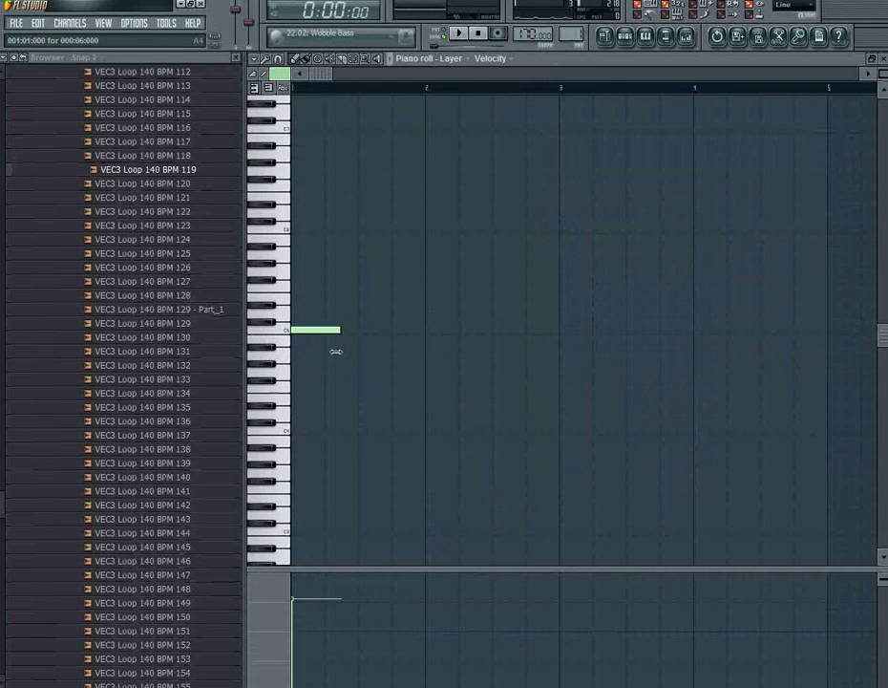
pyautogui.press('space')
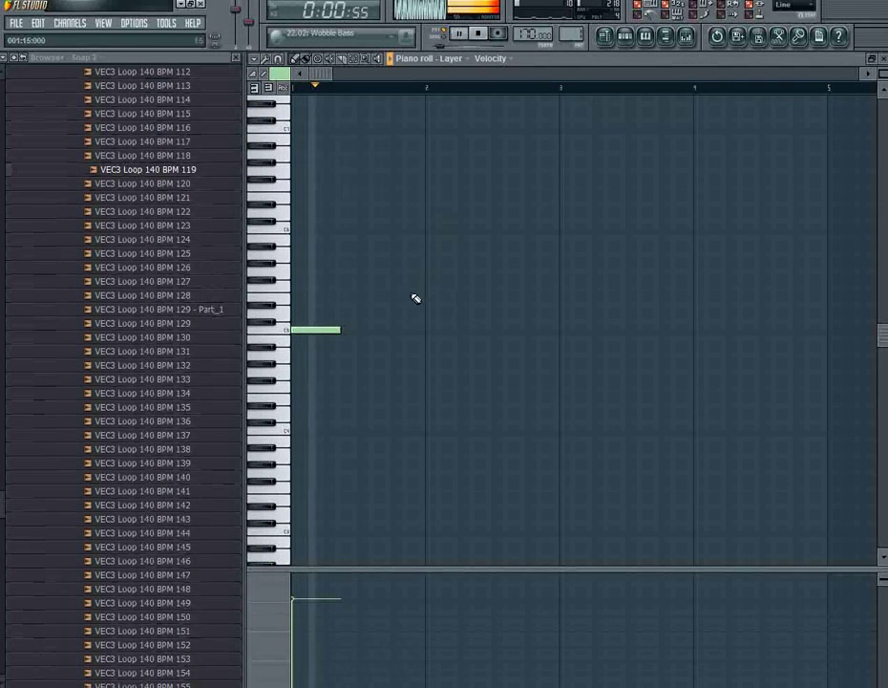
# Play the pattern with the Audio clips channel group shown and view the miscellaneous settings of the first NORM_BASS channel.
pyautogui.click(873, 59)
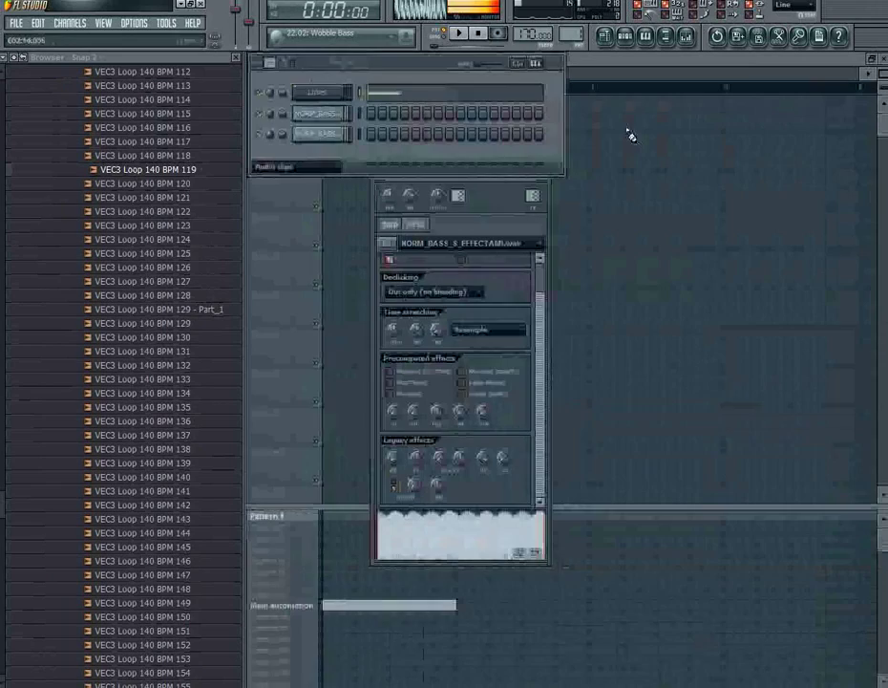
pyautogui.click(307, 167)
pyautogui.click(308, 212)
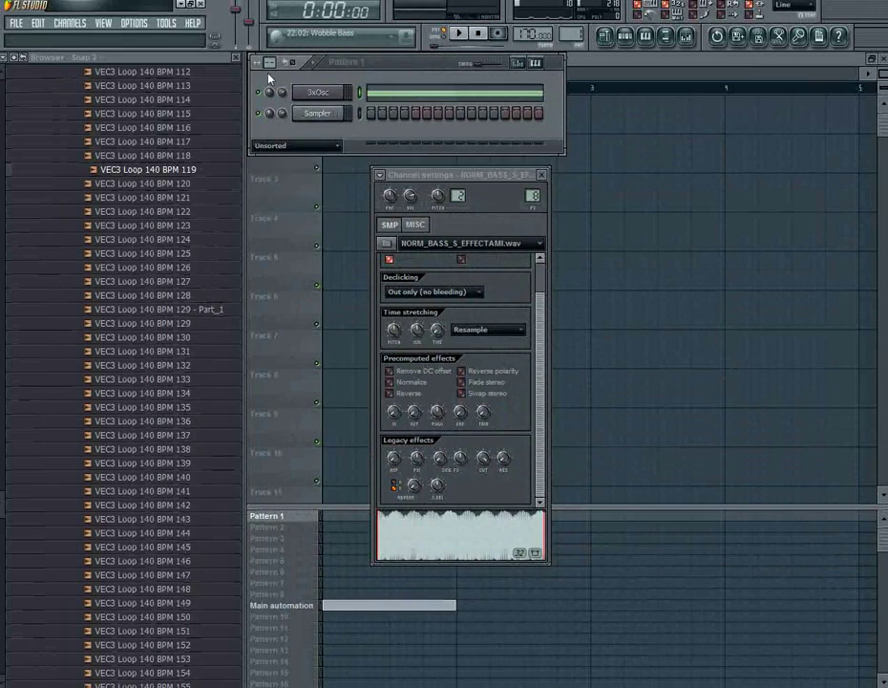
pyautogui.click(289, 147)
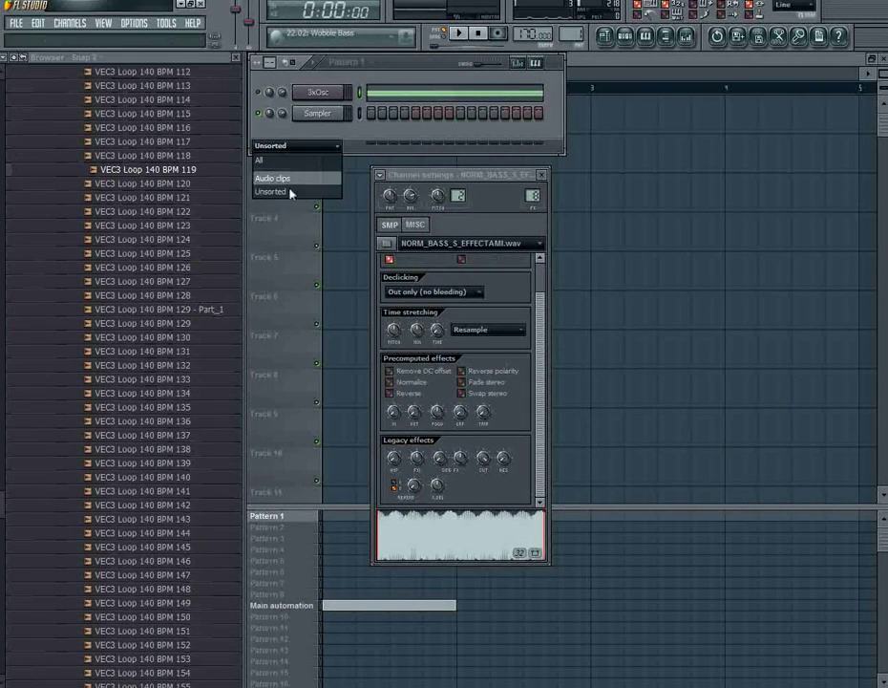
pyautogui.click(284, 177)
pyautogui.press('space')
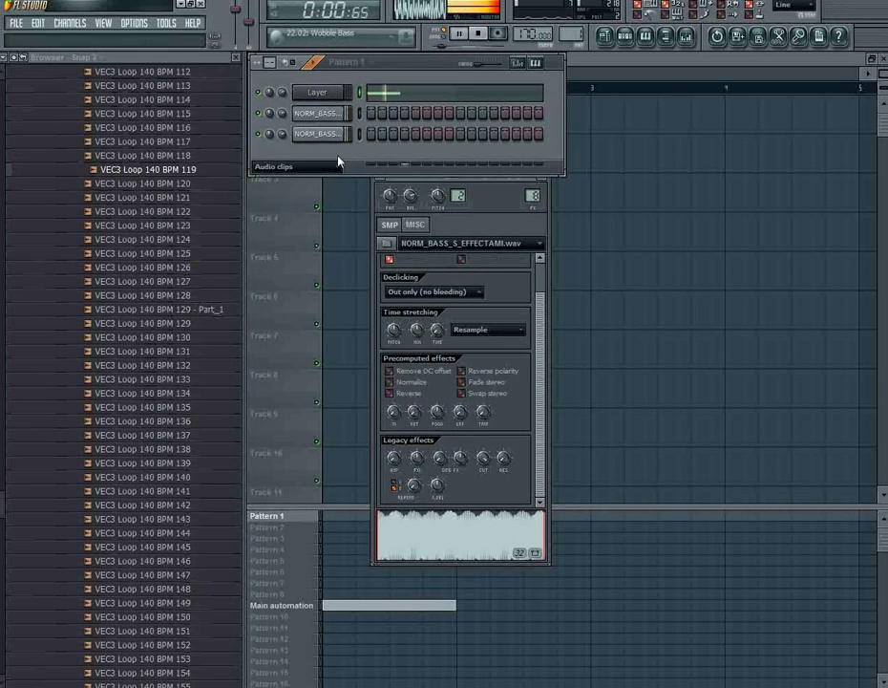
pyautogui.click(416, 225)
# Add a second 6-step note at step 8 in the Layer's piano roll, raise it to C6, and play the result.
pyautogui.click(411, 95)
pyautogui.click(353, 329)
pyautogui.press('space')
pyautogui.moveTo(374, 331); pyautogui.dragTo(373, 232)
pyautogui.press('space')
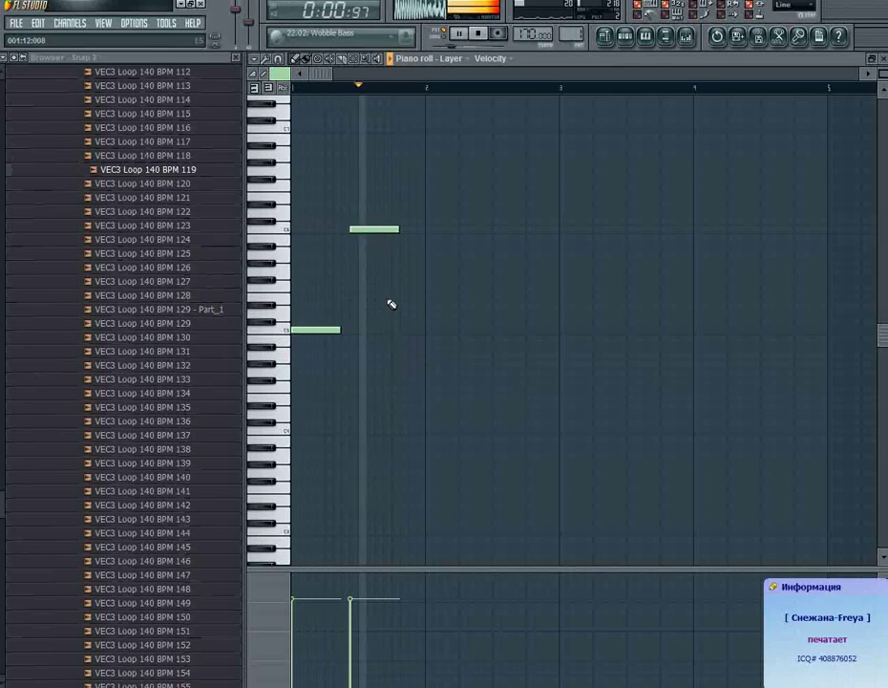
pyautogui.press('space')
# Cut the Layer channel's piano roll notes and enter steps 1 and 7 in the step sequencer instead, playing the pattern.
pyautogui.click(884, 59)
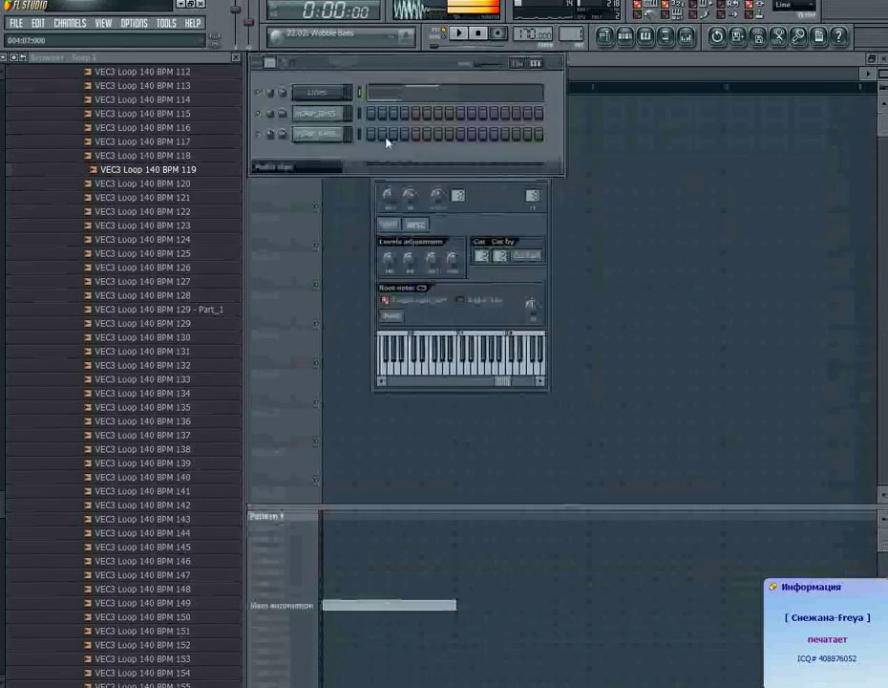
pyautogui.click(360, 94)
pyautogui.hotkey('ctrl', 'x')
pyautogui.click(371, 93)
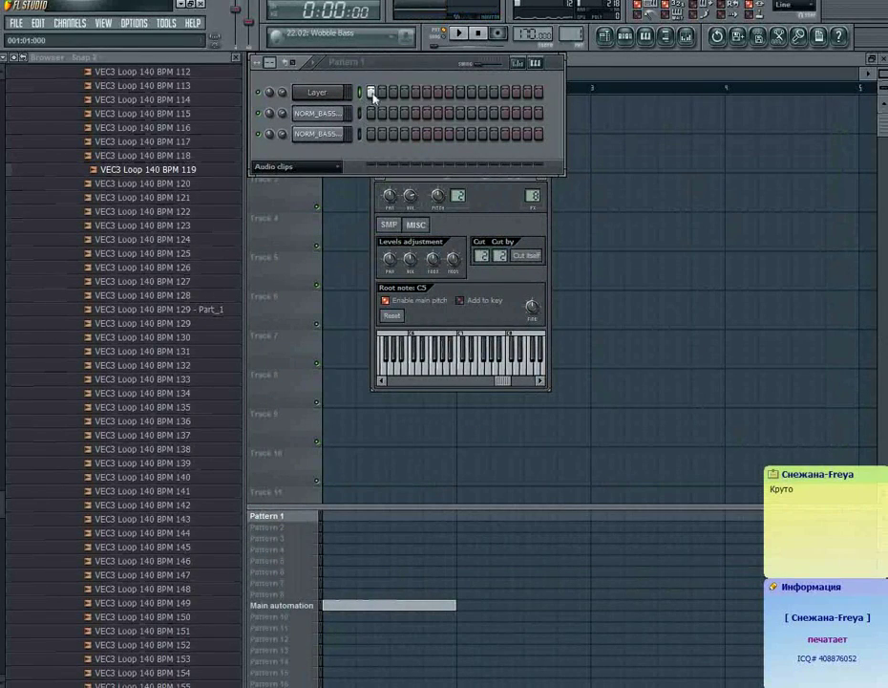
pyautogui.press('space')
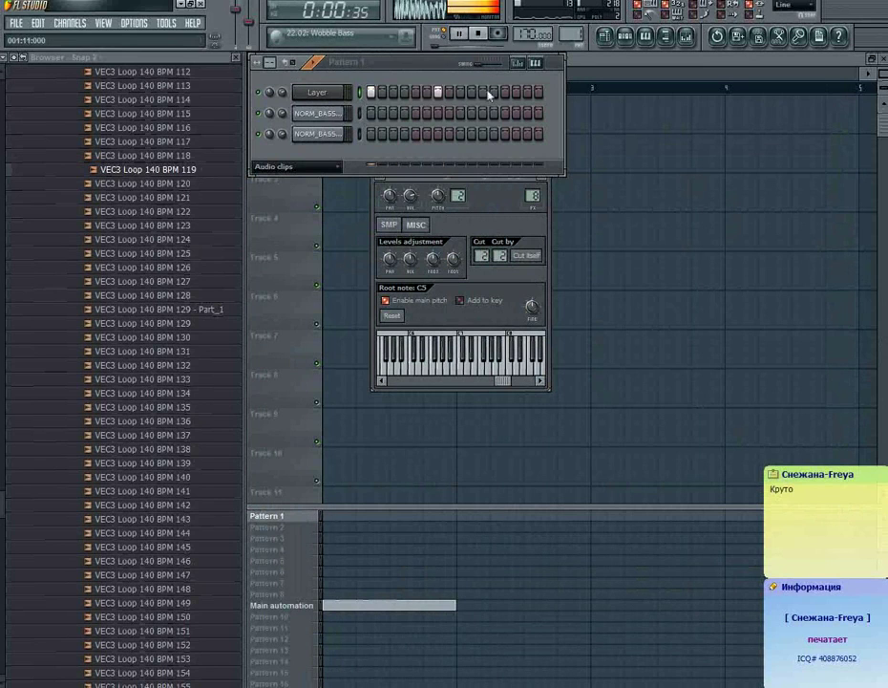
# In the Layer's keyboard editor, set step 7 to C#5 and try extra notes on steps 10 and 12, with portamento on step 10.
pyautogui.click(535, 64)
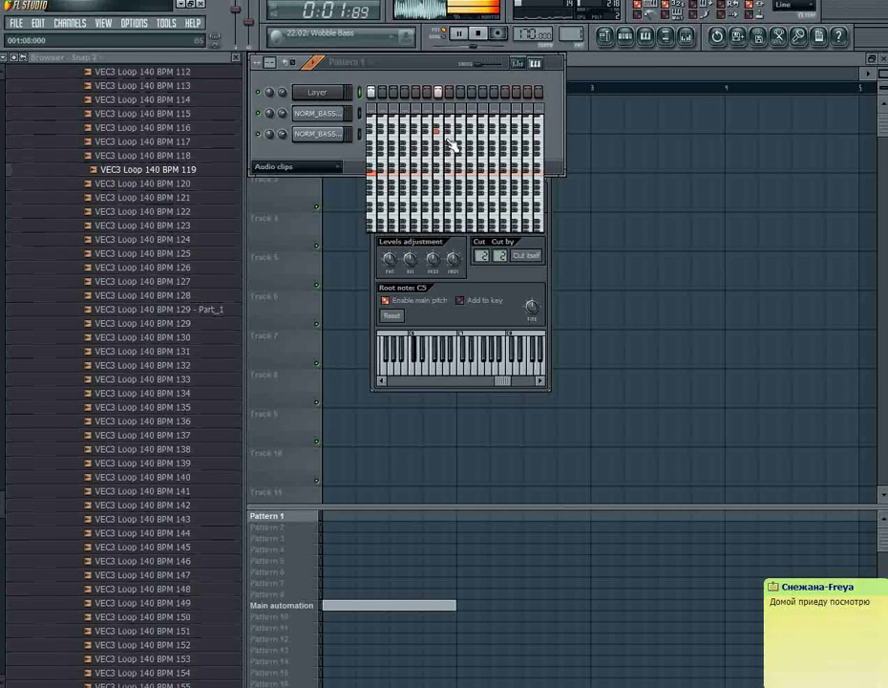
pyautogui.click(450, 142)
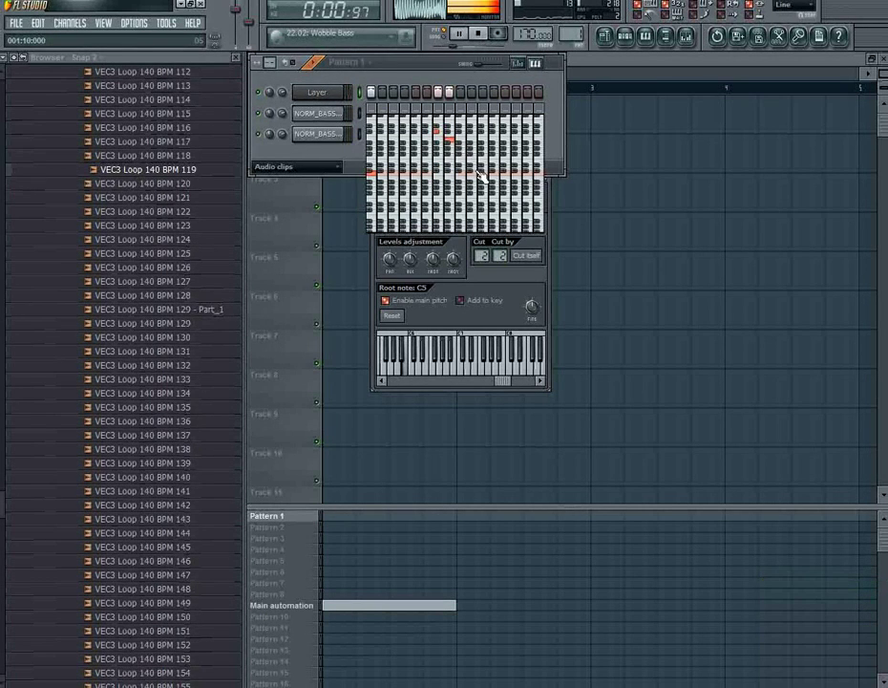
pyautogui.press('space')
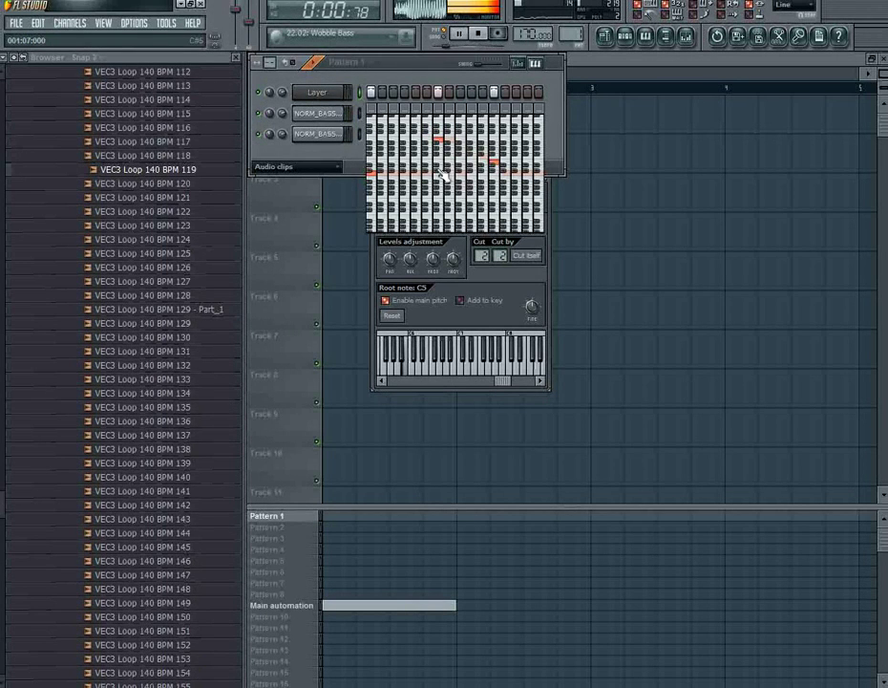
pyautogui.press('space')
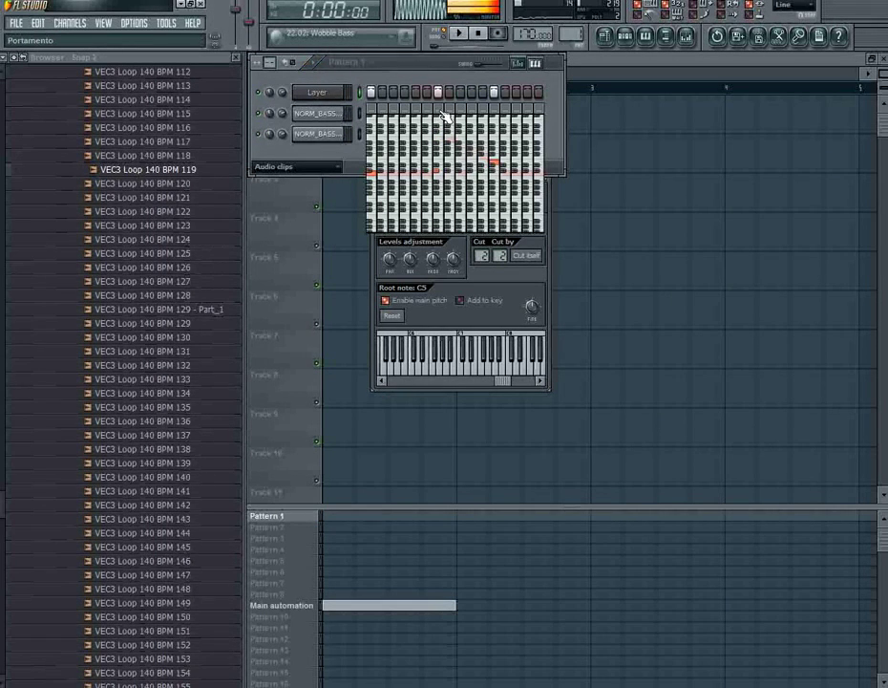
pyautogui.press('space')
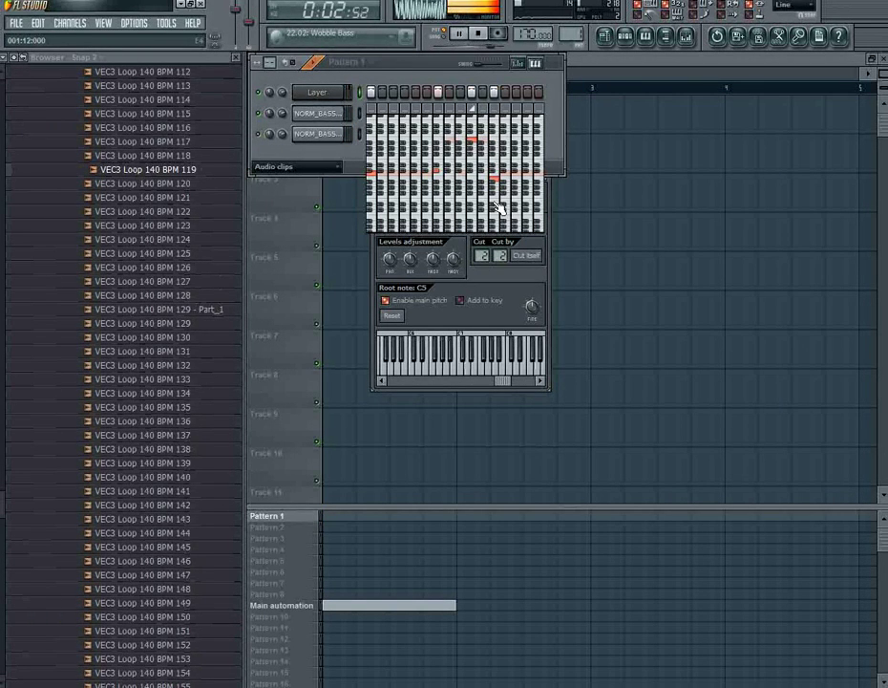
# Stop playback, close the keyboard editor and remove steps 10 and 12 from the Layer channel.
pyautogui.click(478, 34)
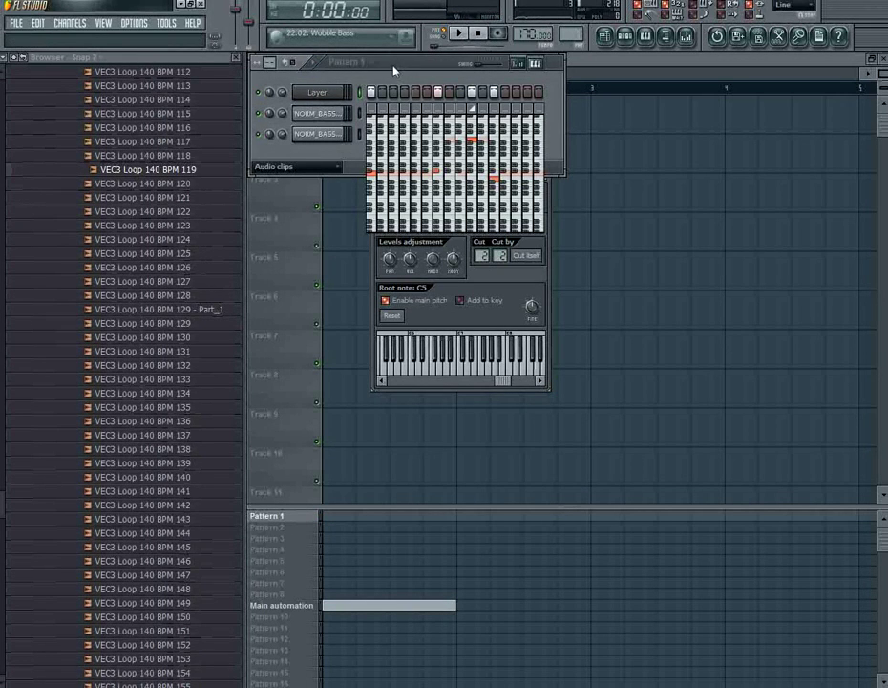
pyautogui.click(537, 64)
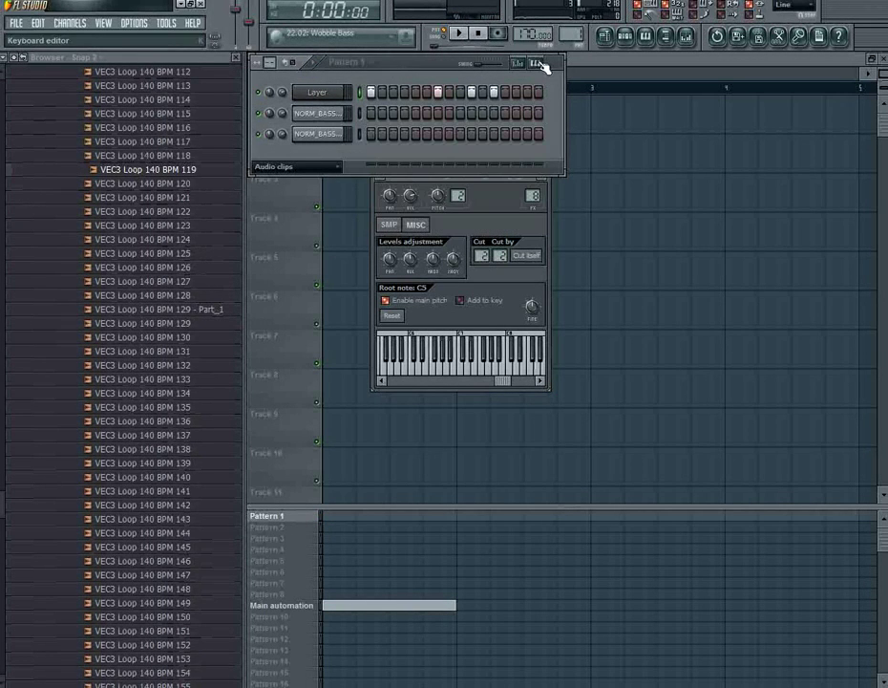
pyautogui.click(626, 36)
pyautogui.click(627, 37)
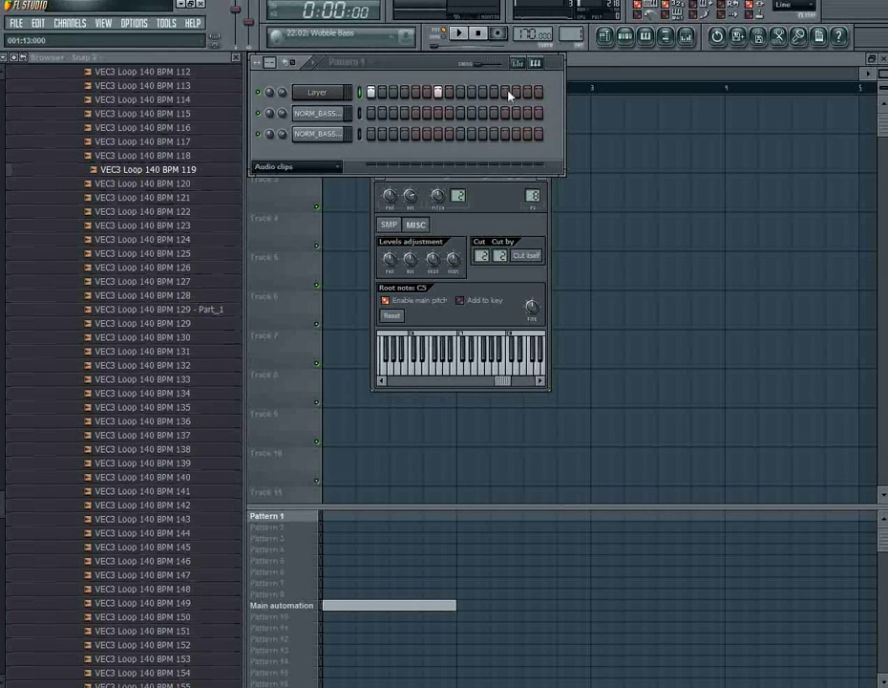
# Place four consecutive two-bar Pattern 1 clips in the playlist, covering bars 1 to 8.
pyautogui.click(327, 519)
pyautogui.click(615, 519)
pyautogui.scroll(-3, 477, 487)
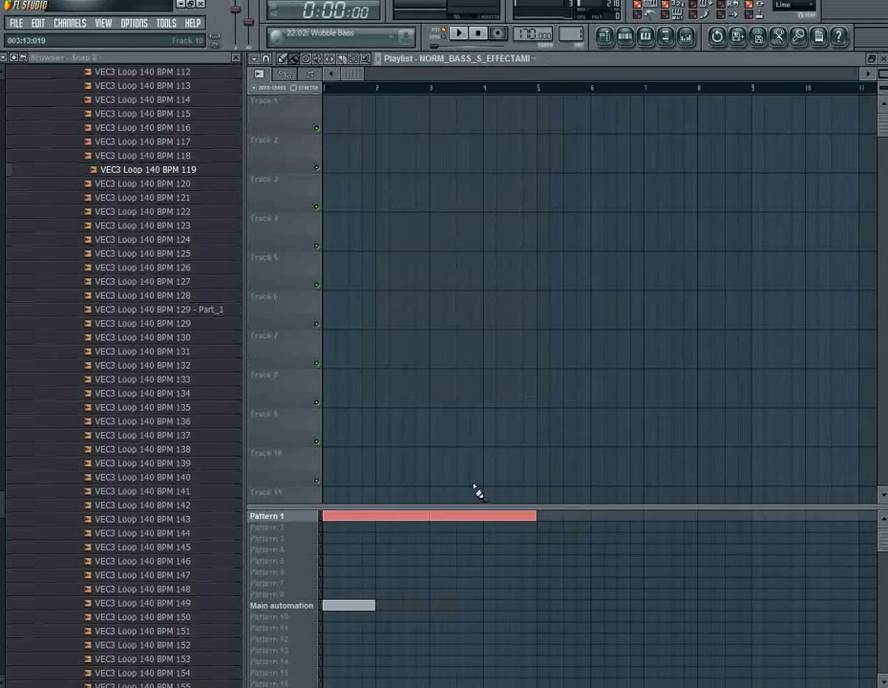
pyautogui.scroll(-2, 477, 490)
pyautogui.click(459, 524)
pyautogui.click(566, 524)
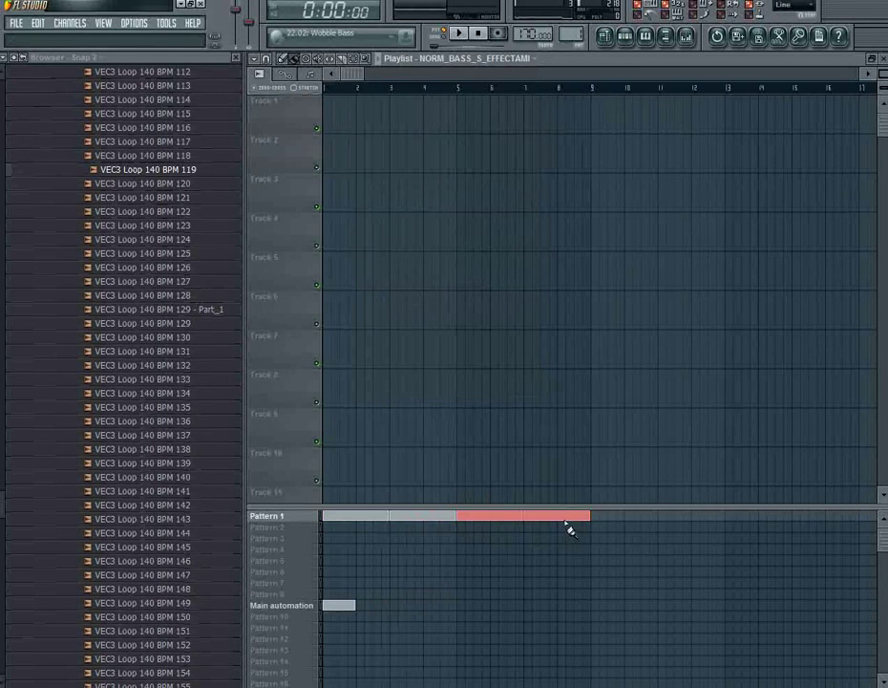
pyautogui.click(626, 49)
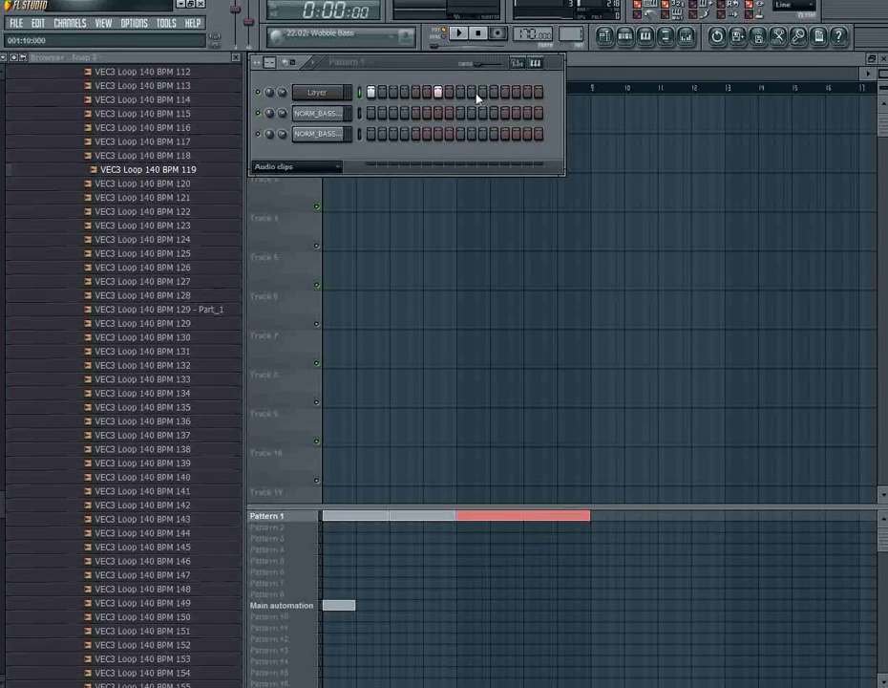
pyautogui.press('F6')
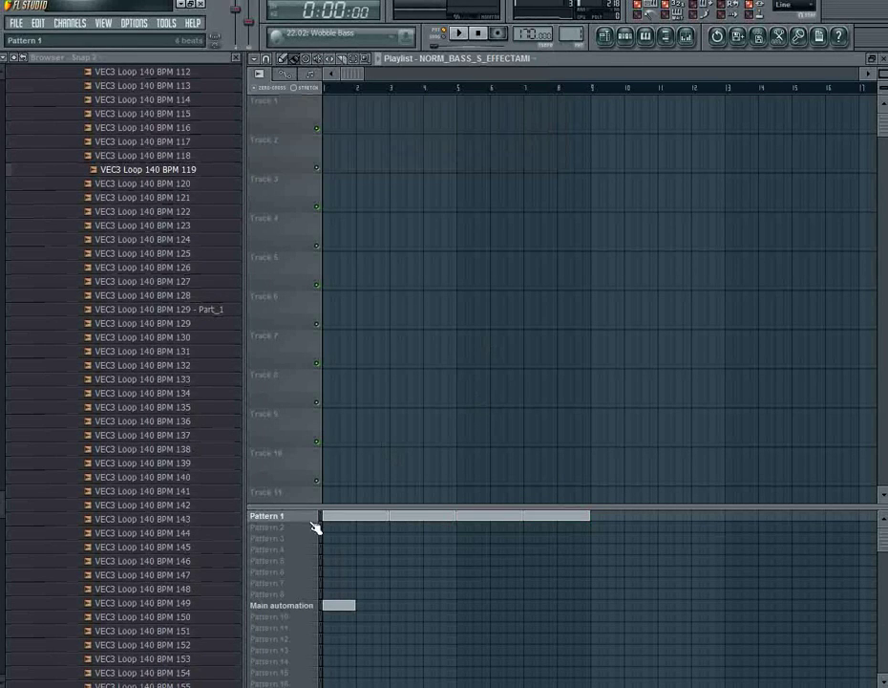
# Browse to the BREAKBEATS folder in volume1 of the Industrial Strength BHK Special Edition samples and audition BHK Break (4) and (5).
pyautogui.moveTo(2, 505); pyautogui.dragTo(2, 377)
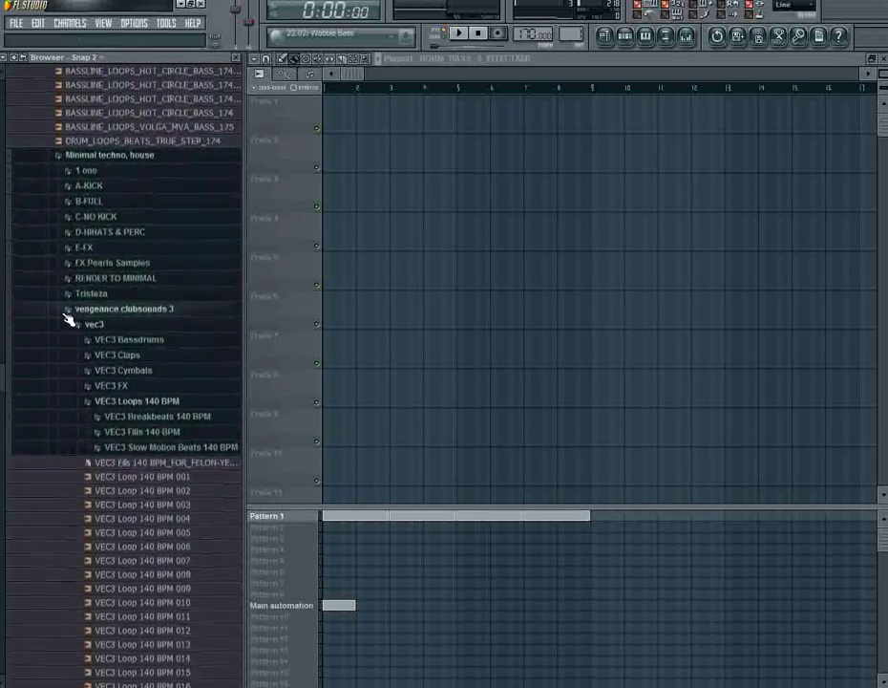
pyautogui.click(65, 308)
pyautogui.scroll(3, 23, 382)
pyautogui.scroll(10, 23, 382)
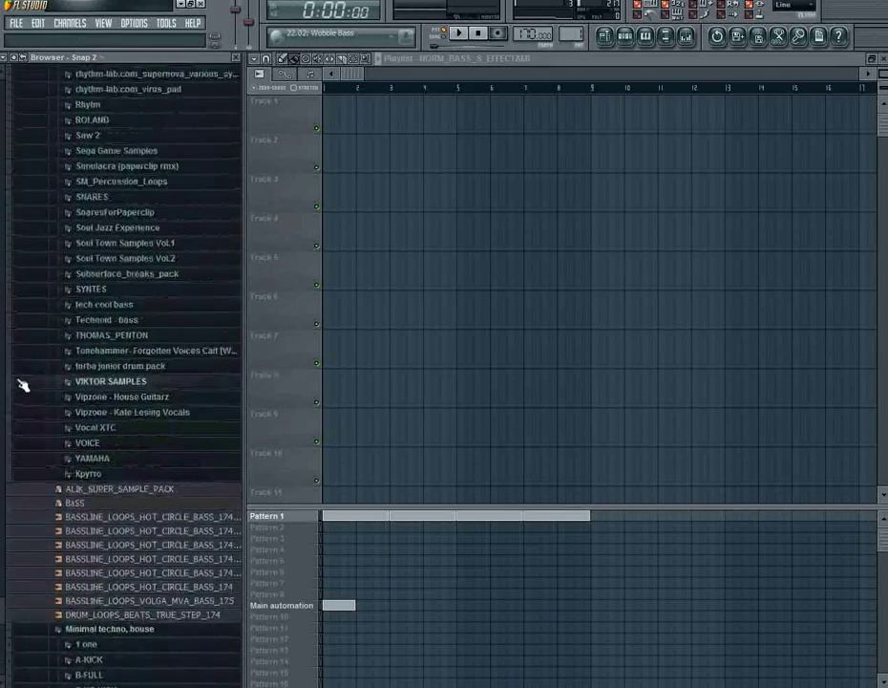
pyautogui.scroll(1, 21, 392)
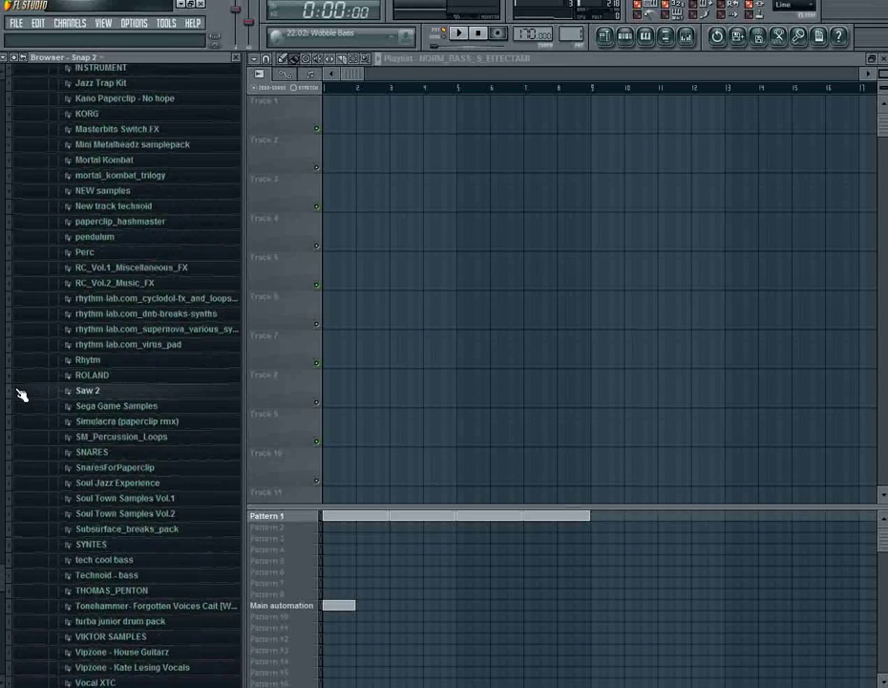
pyautogui.scroll(8, 23, 390)
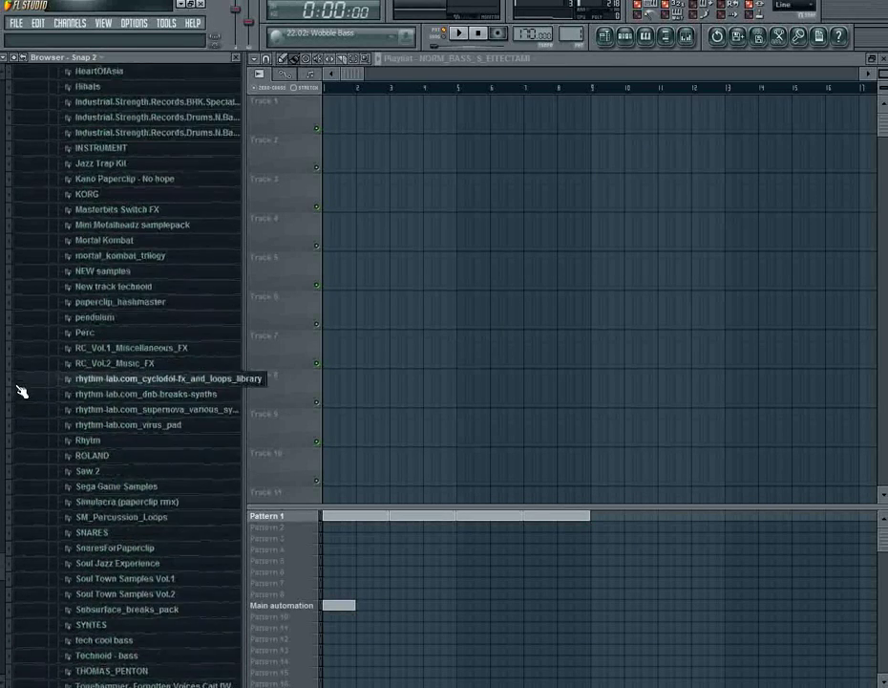
pyautogui.click(82, 235)
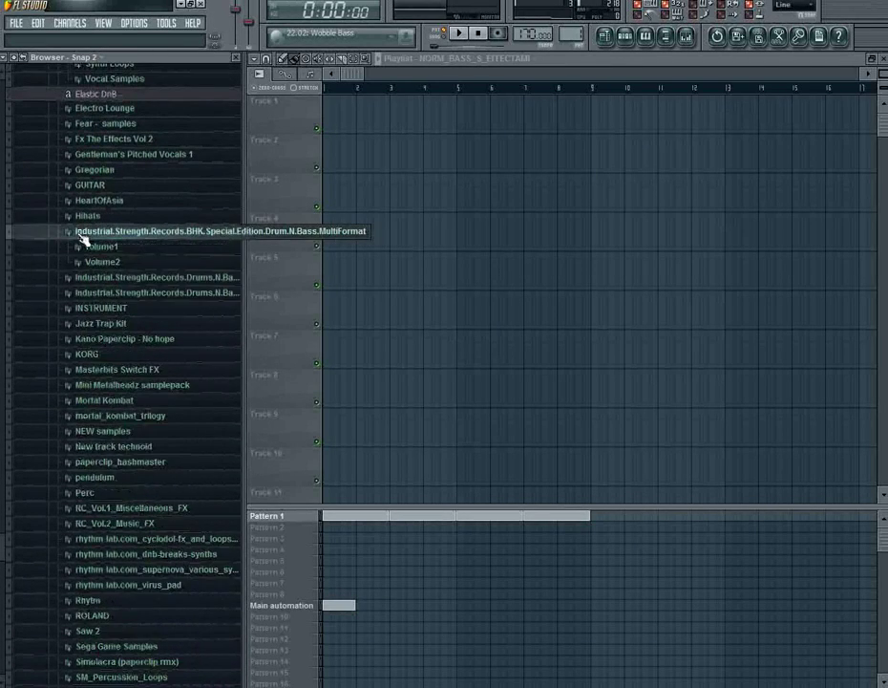
pyautogui.click(88, 249)
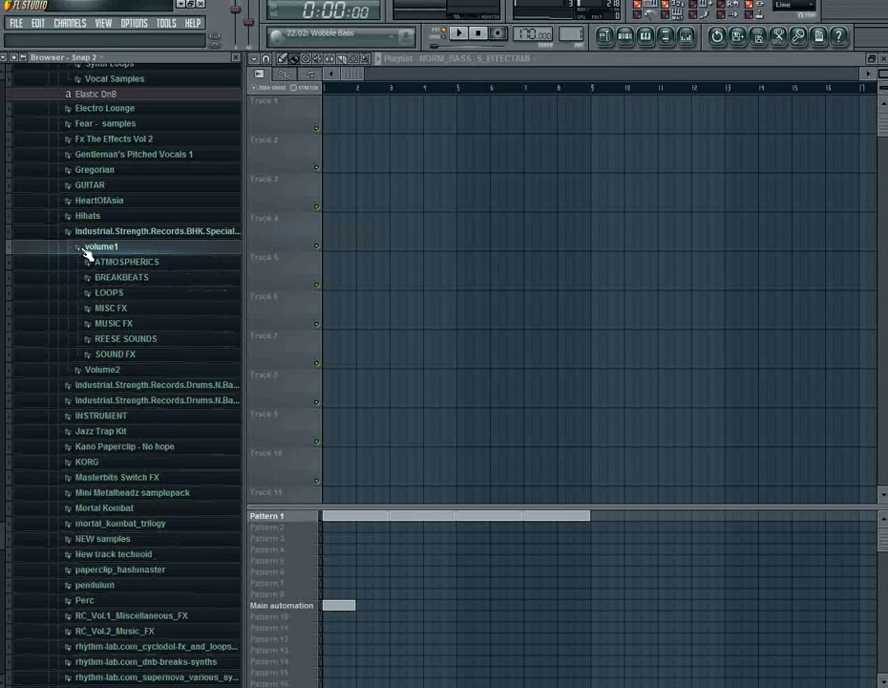
pyautogui.click(91, 277)
pyautogui.click(93, 280)
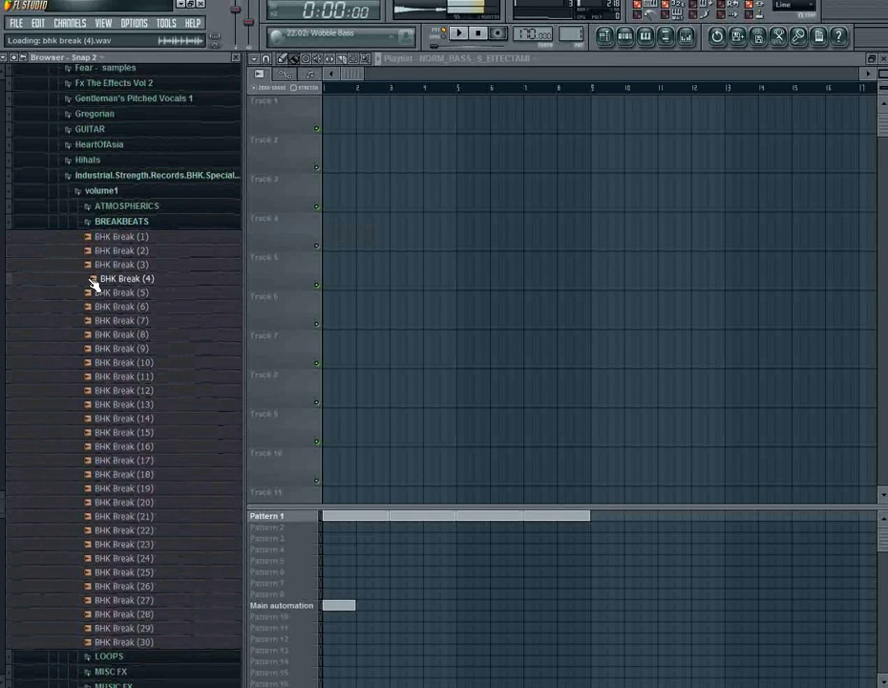
pyautogui.click(96, 296)
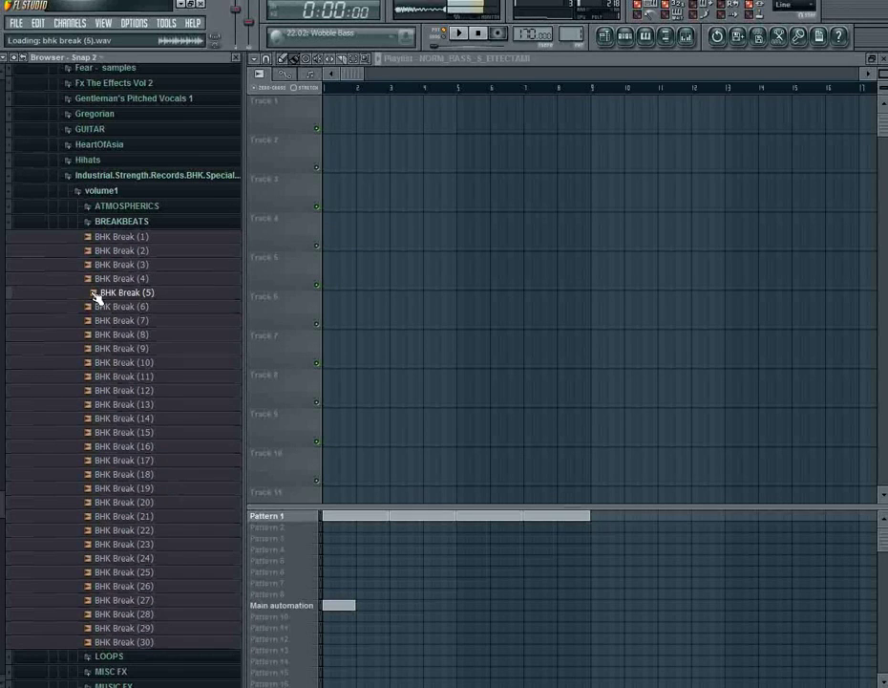
# Place four BHK Break (5) audio clips on Track 5 of the playlist, starting at bars 1, 3, 5 and 7.
pyautogui.moveTo(97, 298); pyautogui.dragTo(551, 274)
pyautogui.keyDown('ctrl'); pyautogui.moveTo(638, 353); pyautogui.dragTo(301, 276); pyautogui.keyUp('ctrl')
pyautogui.scroll(5, 331, 272)
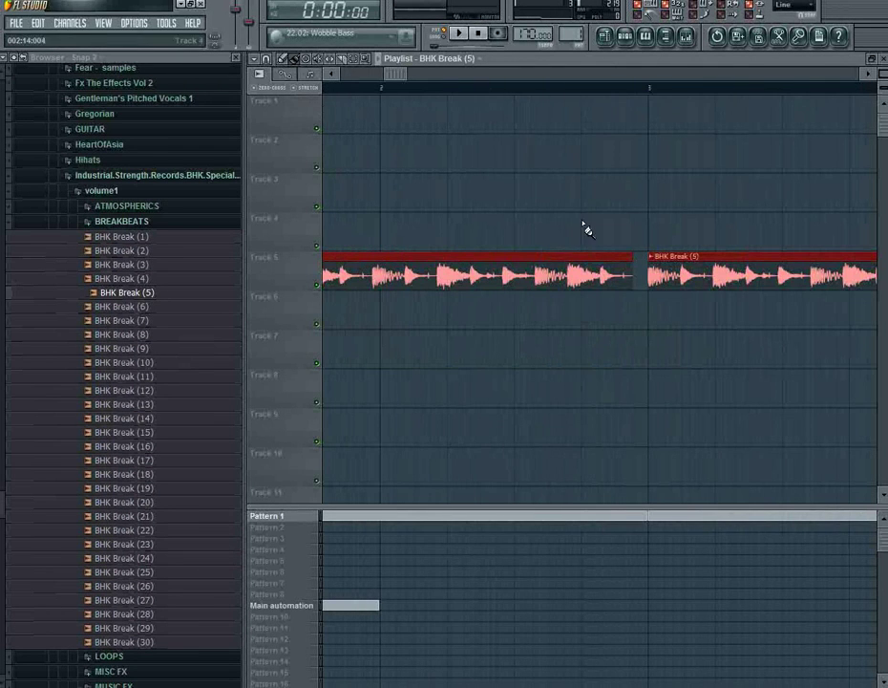
# Stretch the BHK Break (5) clips so each fills exactly two bars, and play the arrangement with the bass.
pyautogui.moveTo(631, 271); pyautogui.dragTo(647, 272)
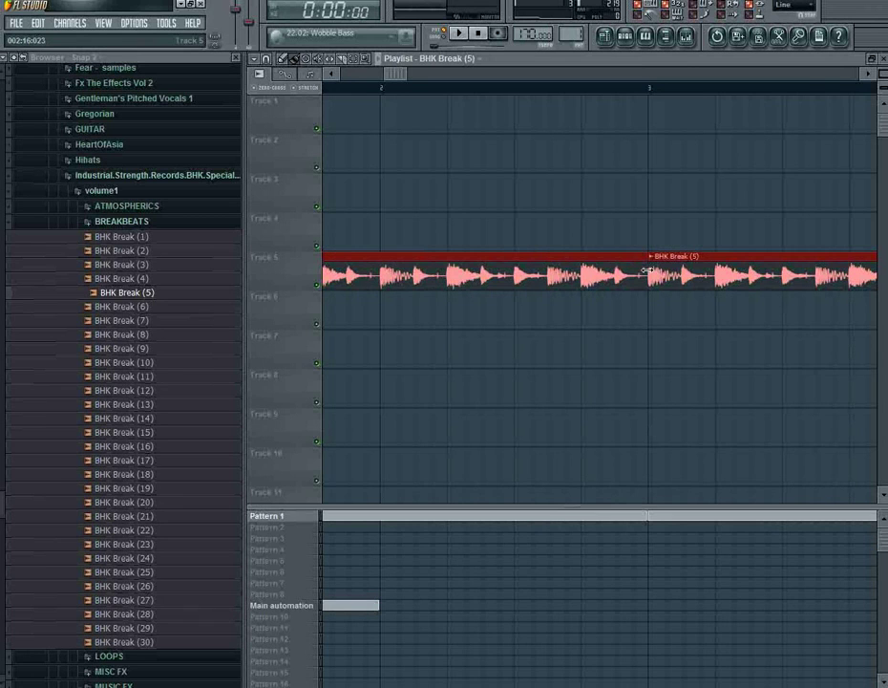
pyautogui.keyDown('ctrl'); pyautogui.click(579, 314); pyautogui.keyUp('ctrl')
pyautogui.scroll(-5, 338, 252)
pyautogui.moveTo(392, 72); pyautogui.dragTo(350, 73)
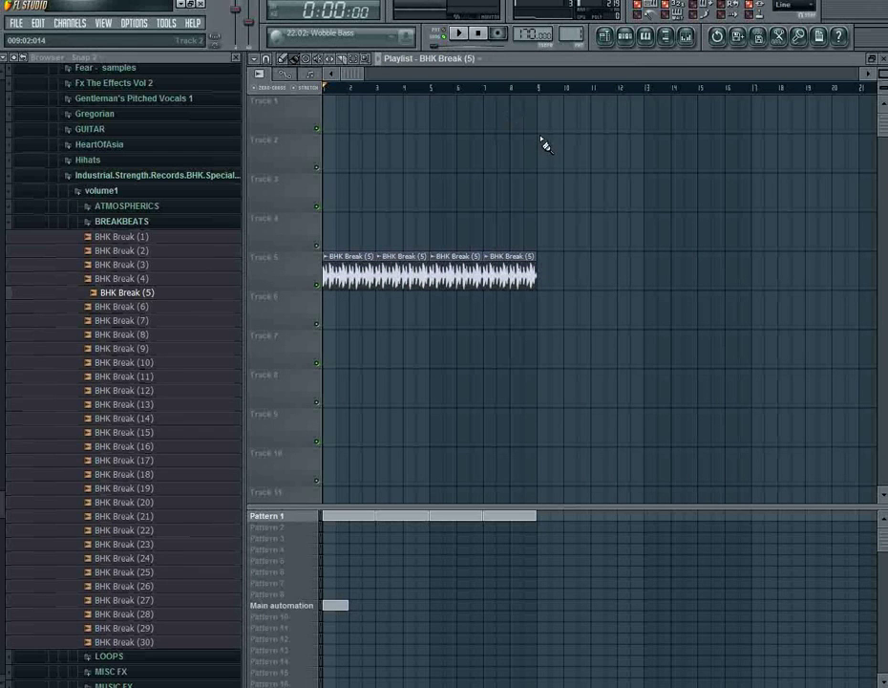
pyautogui.press('space')
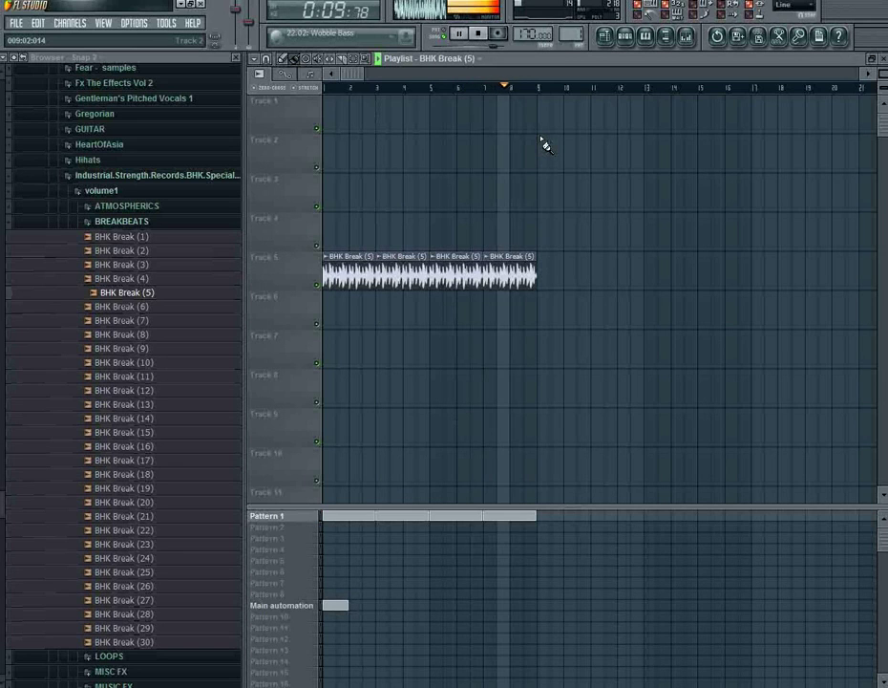
pyautogui.press('space')
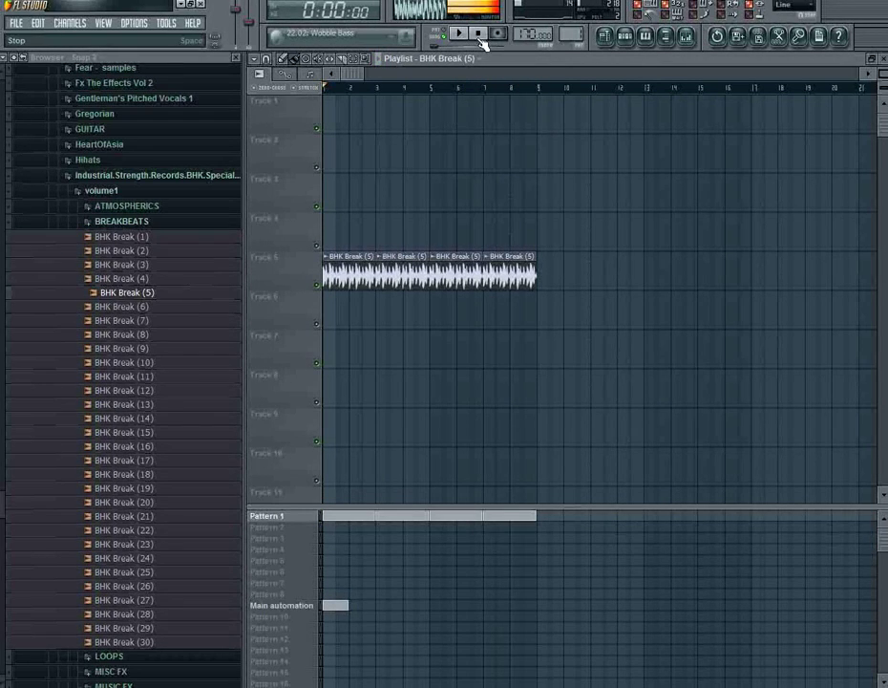
# Insert Soundgoodizer in the second effect slot of the Master mixer track, turn up its amount and close the mixer.
pyautogui.click(687, 38)
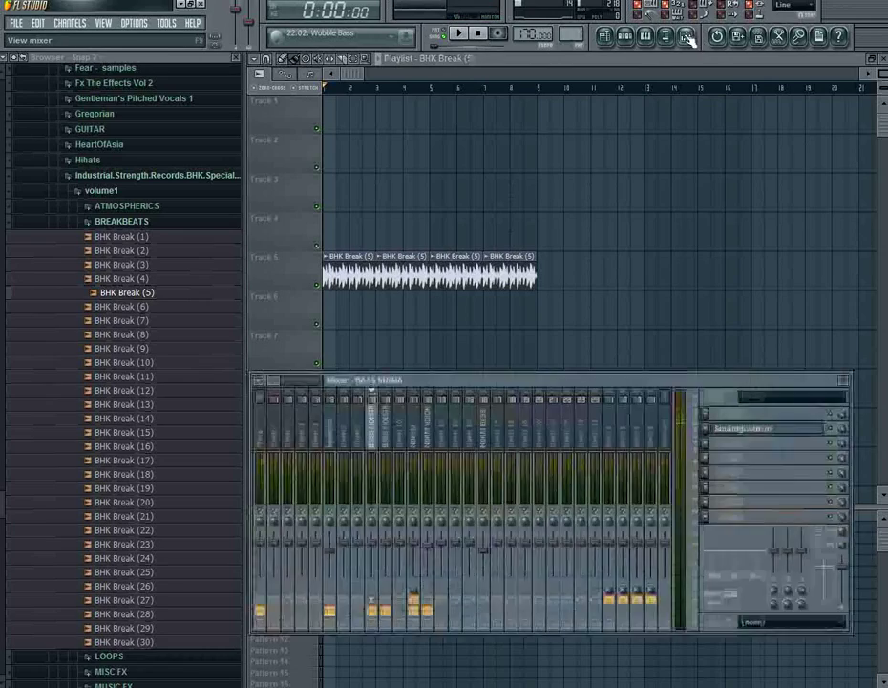
pyautogui.click(259, 432)
pyautogui.click(709, 438)
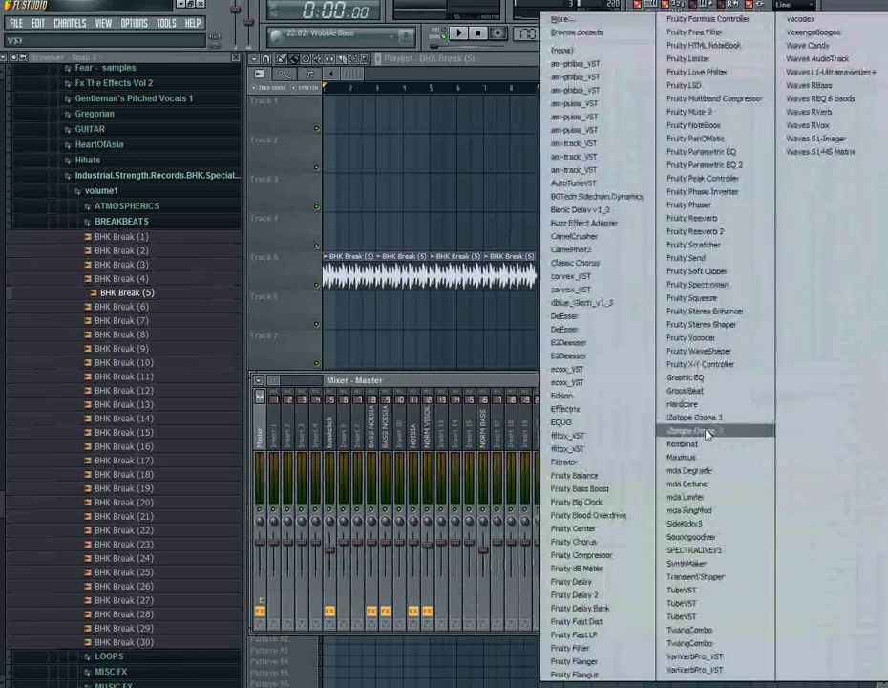
pyautogui.click(694, 589)
pyautogui.moveTo(384, 310); pyautogui.dragTo(430, 102)
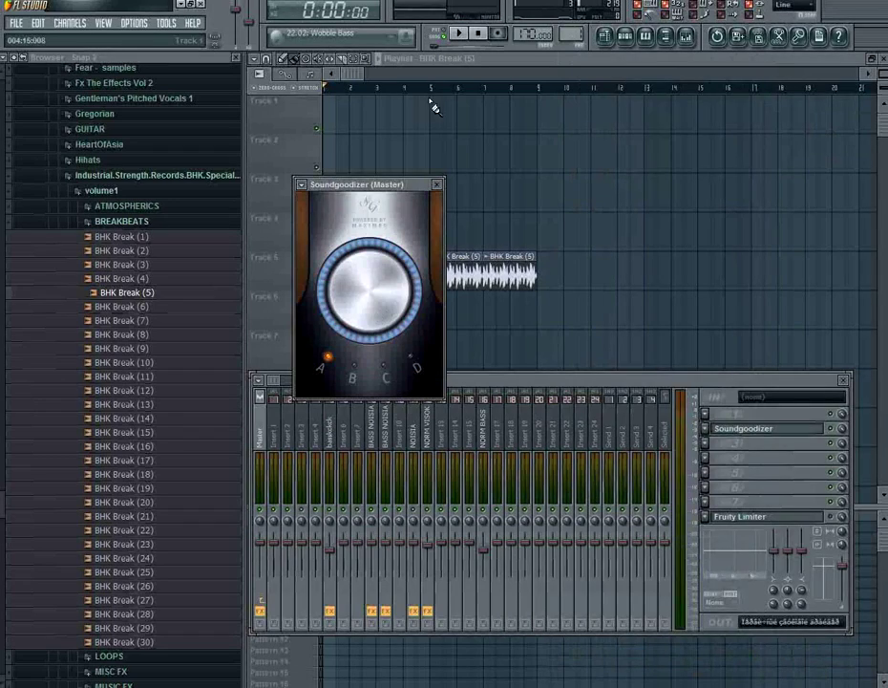
pyautogui.rightClick(477, 332)
# Raise the volume level adjustment in the BHK Break (5) channel's miscellaneous settings to 116% and play the arrangement.
pyautogui.doubleClick(361, 271)
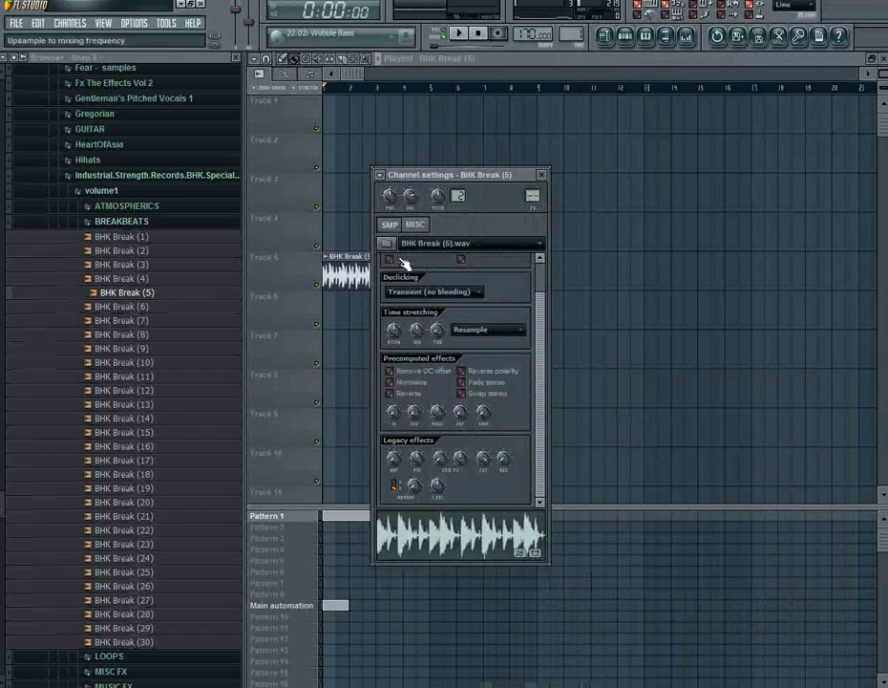
pyautogui.click(418, 226)
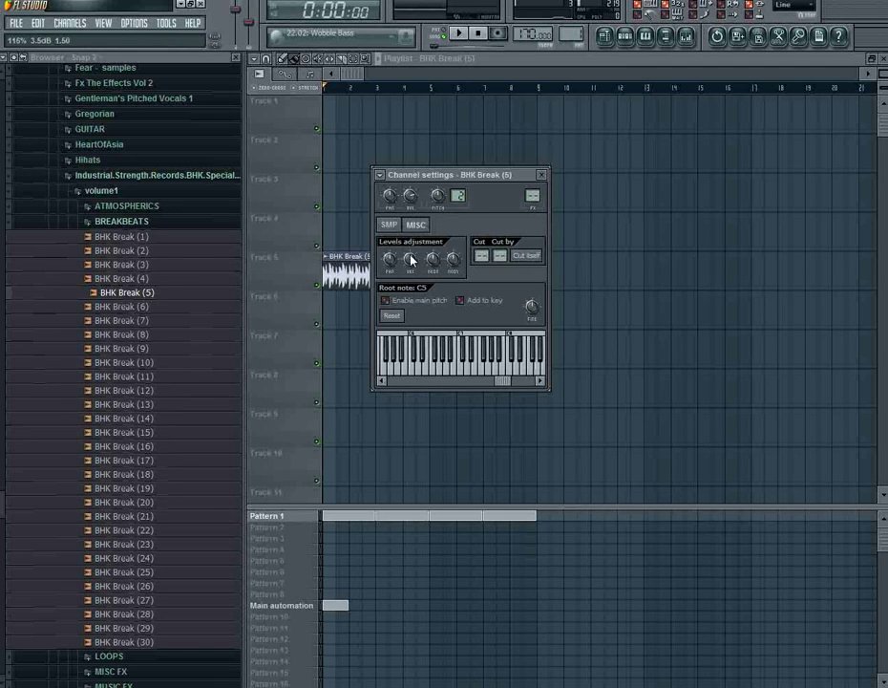
pyautogui.rightClick(403, 143)
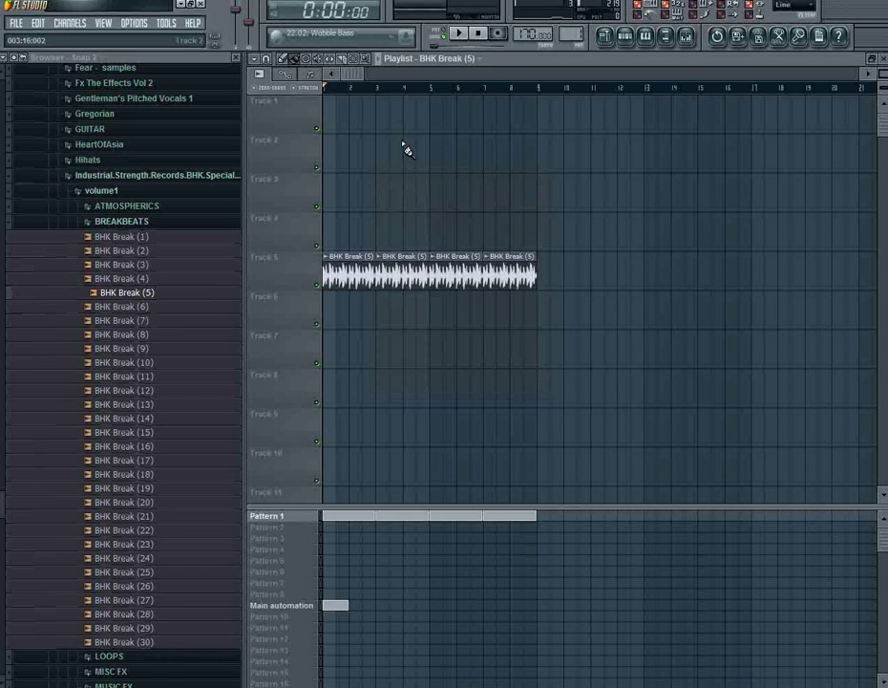
pyautogui.click(460, 34)
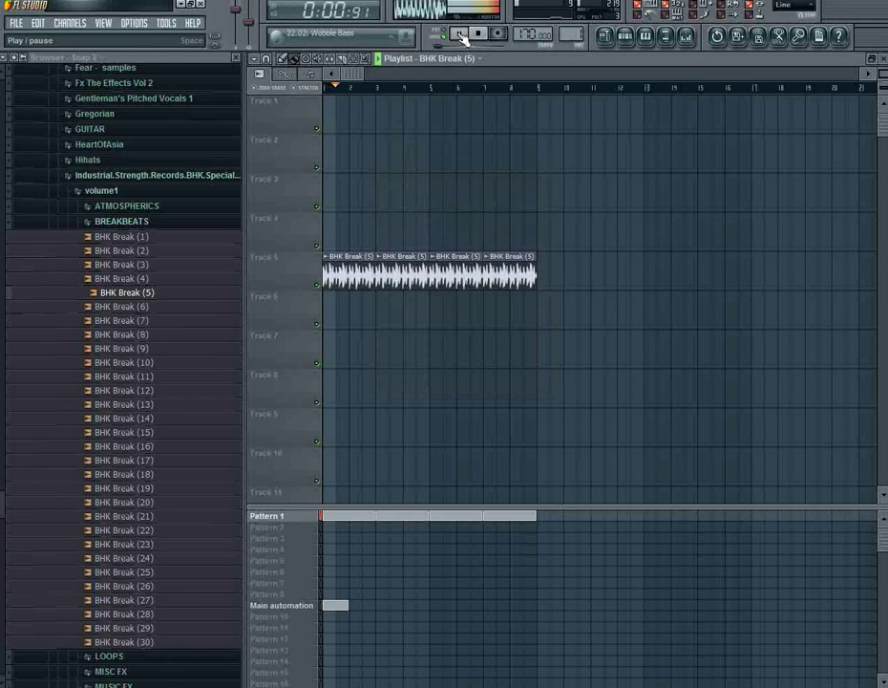